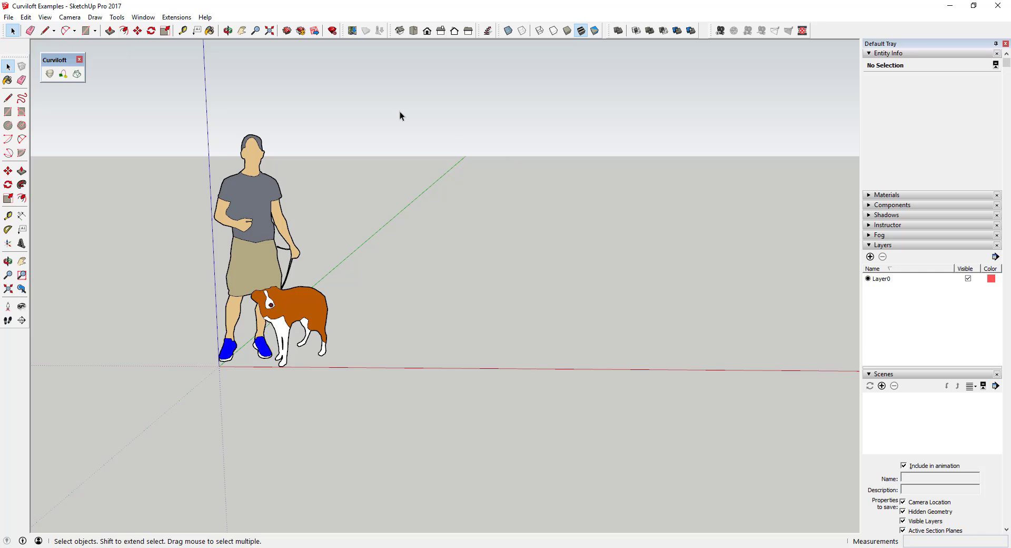
Draw a 24-sided circle flat on the ground along the red axis, beside the man and dog
{"action": "left_click_drag", "start_coordinate": [52, 60], "coordinate": [72, 45]}
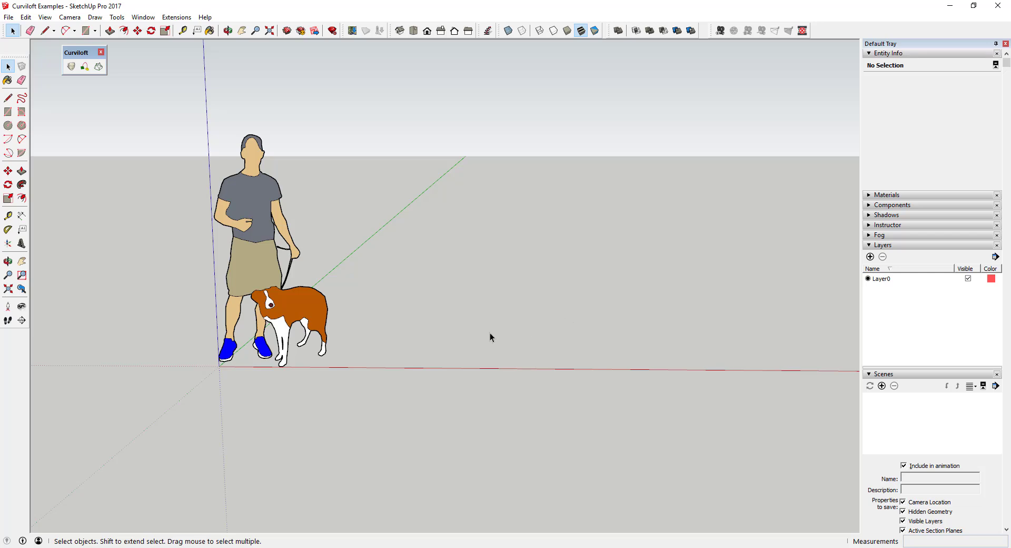
{"action": "key", "text": "c"}
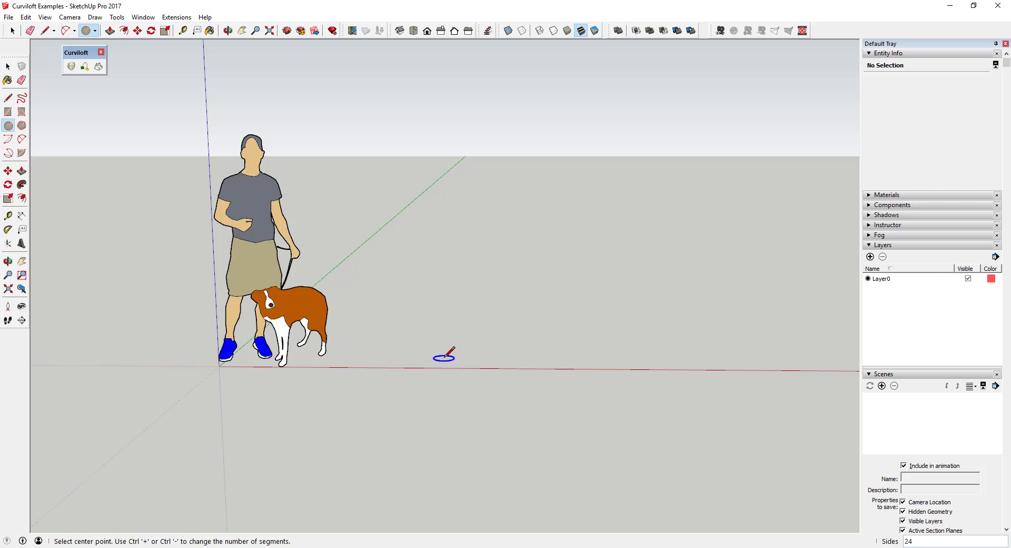
{"action": "key", "text": "space"}
{"action": "key", "text": "c"}
{"action": "left_click", "coordinate": [444, 355]}
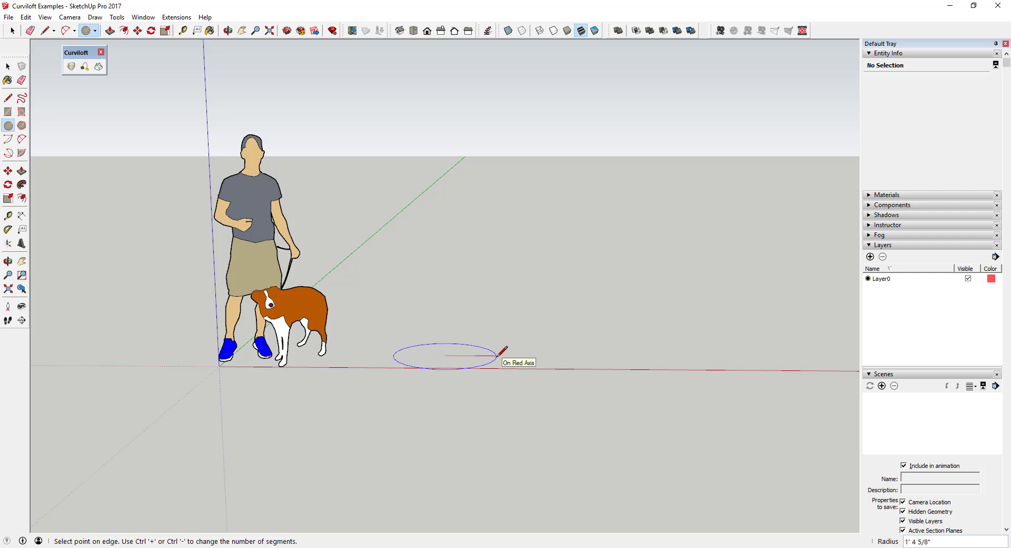
{"action": "key", "text": "Escape"}
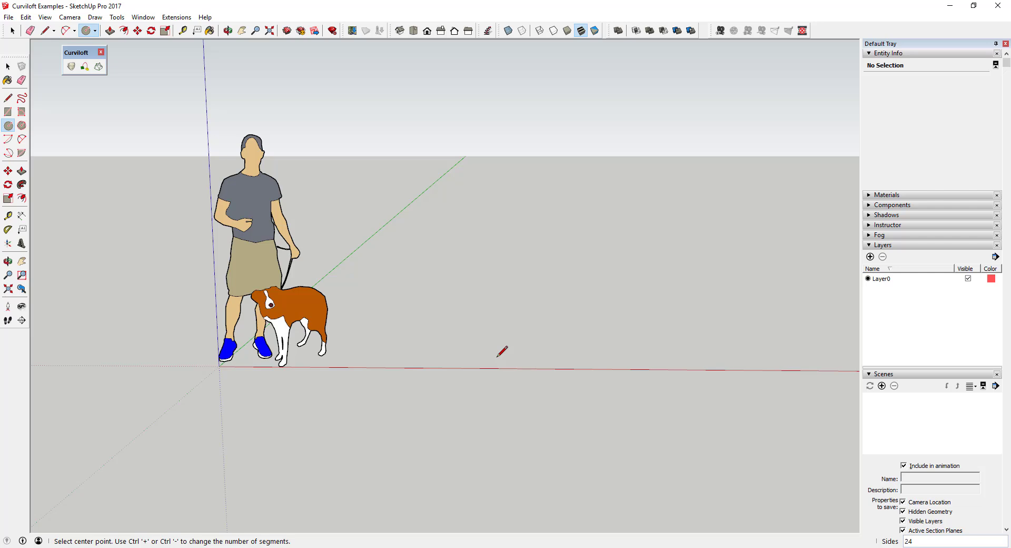
{"action": "left_click", "coordinate": [456, 363]}
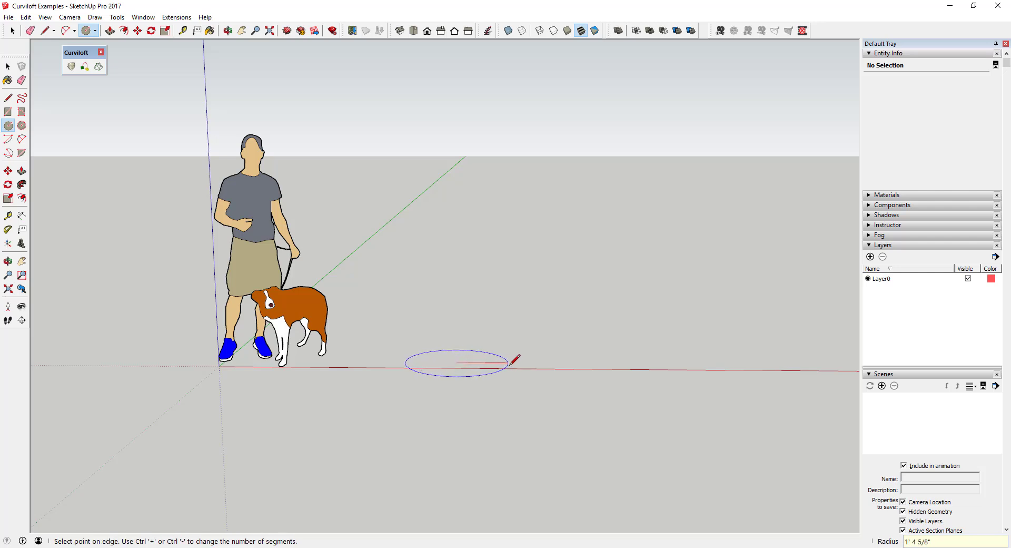
{"action": "left_click", "coordinate": [518, 363]}
{"action": "key", "text": "space"}
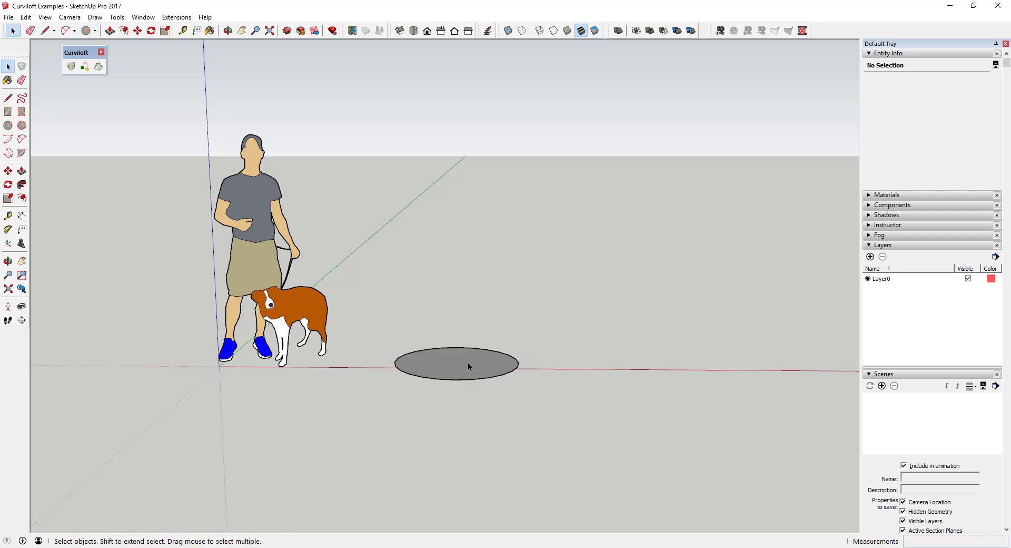
Set the Circle tool to 4 sides and draw a vertical guide line upward from the circle's centre
{"action": "key", "text": "c"}
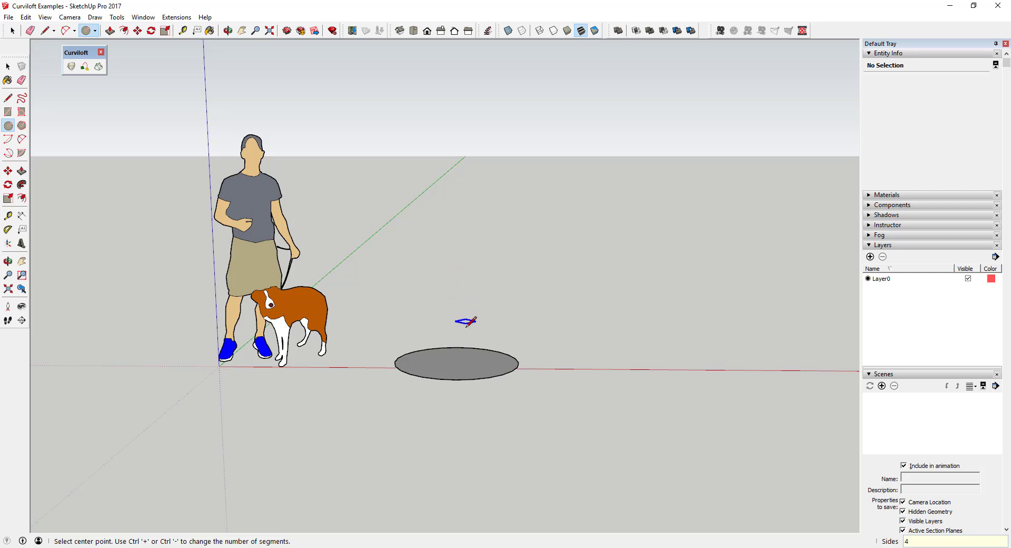
{"action": "middle_click_drag", "start_coordinate": [467, 323], "coordinate": [453, 361]}
{"action": "key", "text": "space"}
{"action": "key", "text": "l"}
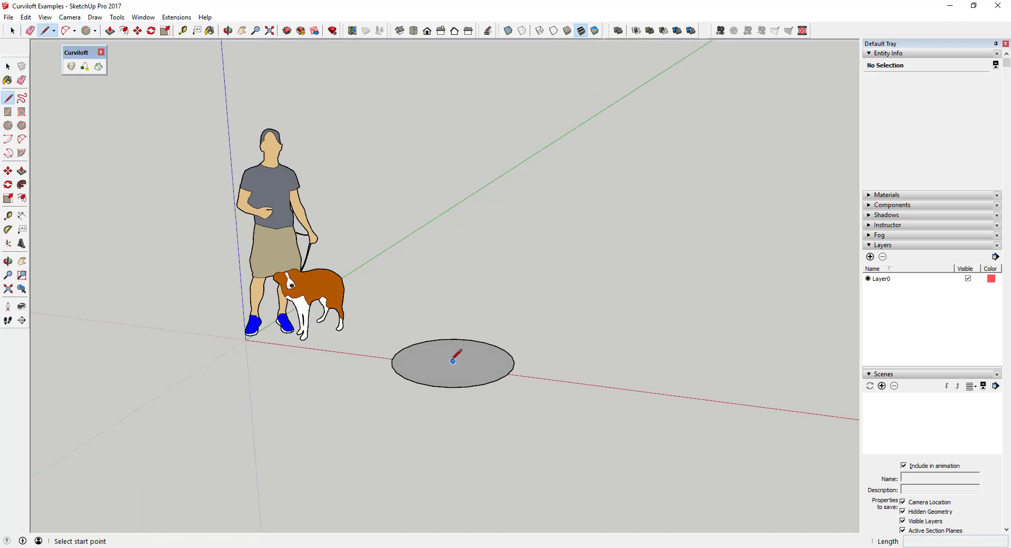
{"action": "left_click", "coordinate": [453, 361]}
{"action": "left_click", "coordinate": [453, 201]}
Draw a horizontal four-sided shape centred on the guide line's upper end, and erase the guide line
{"action": "key", "text": "c"}
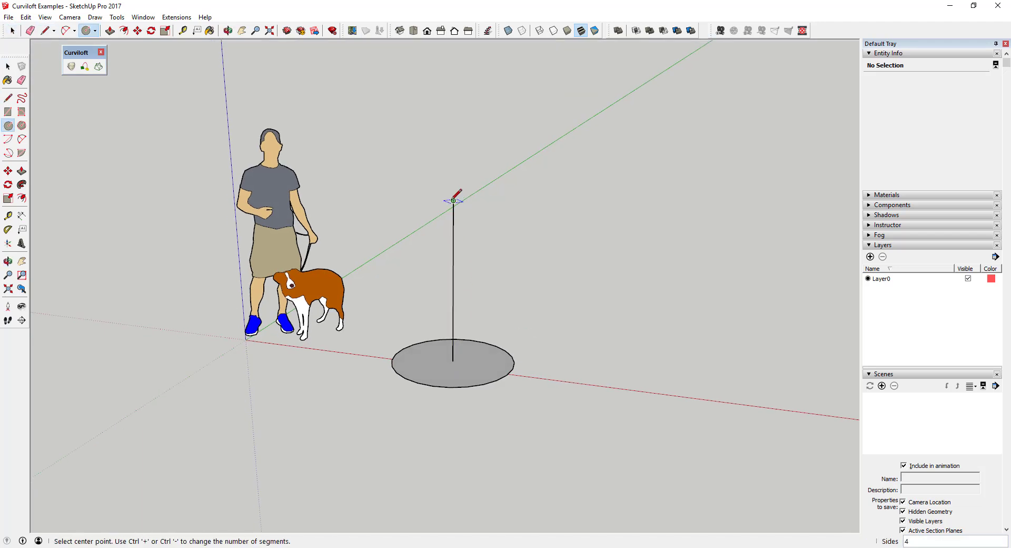
{"action": "left_click", "coordinate": [453, 200]}
{"action": "left_click", "coordinate": [527, 207]}
{"action": "key", "text": "space"}
{"action": "key", "text": "e"}
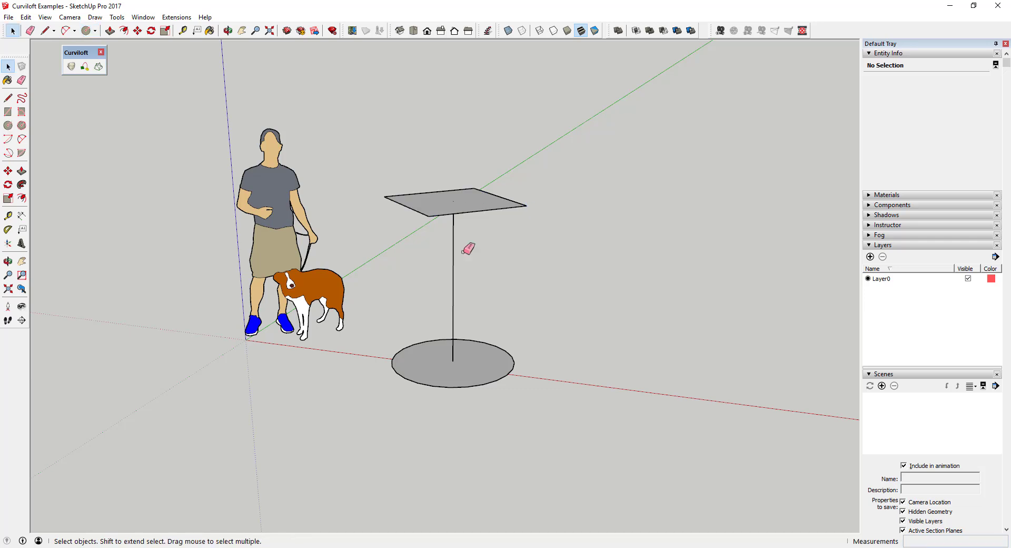
{"action": "left_click_drag", "start_coordinate": [463, 249], "coordinate": [441, 247]}
{"action": "key", "text": "space"}
Select the circle and the square above it, and generate a Curviloft spline loft between them
{"action": "scroll", "coordinate": [453, 332], "scroll_direction": "down", "scroll_amount": 1}
{"action": "middle_click_drag", "start_coordinate": [453, 334], "coordinate": [375, 167]}
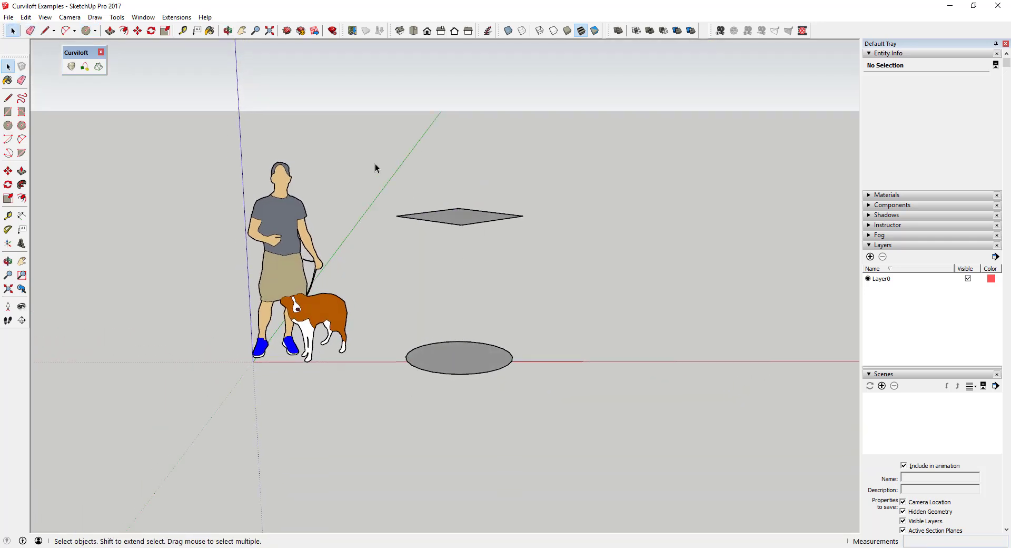
{"action": "left_click_drag", "start_coordinate": [378, 181], "coordinate": [568, 412]}
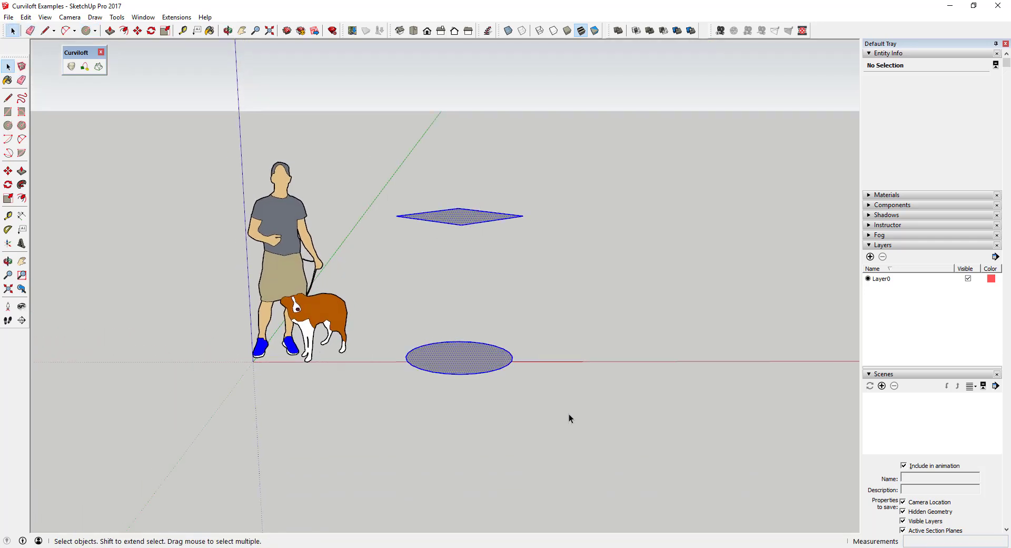
{"action": "left_click", "coordinate": [71, 67]}
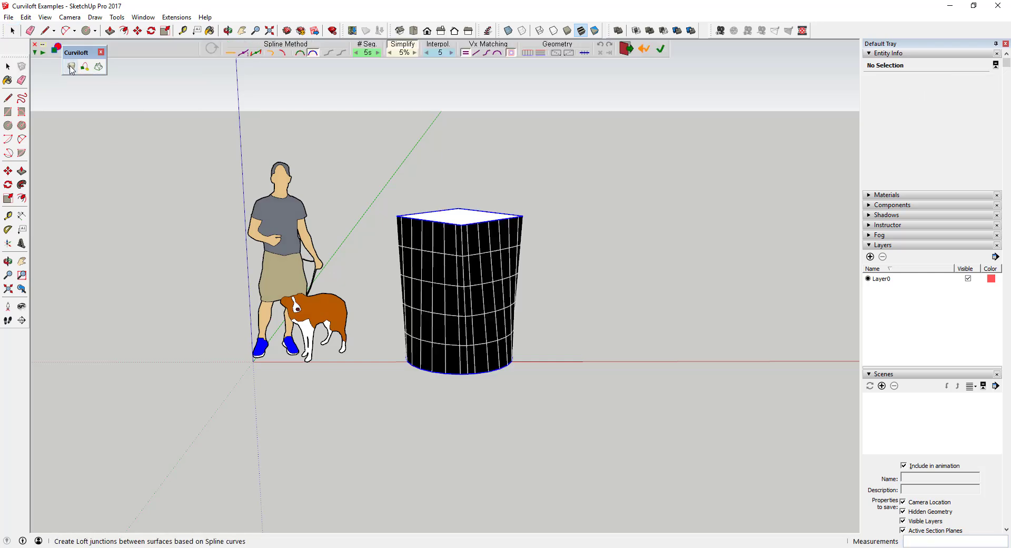
Examine the loft junction between the square and the circle from several angles, including its vertices, and deselect it
{"action": "middle_click_drag", "start_coordinate": [506, 390], "coordinate": [531, 347]}
{"action": "scroll", "coordinate": [434, 362], "scroll_direction": "down", "scroll_amount": 5}
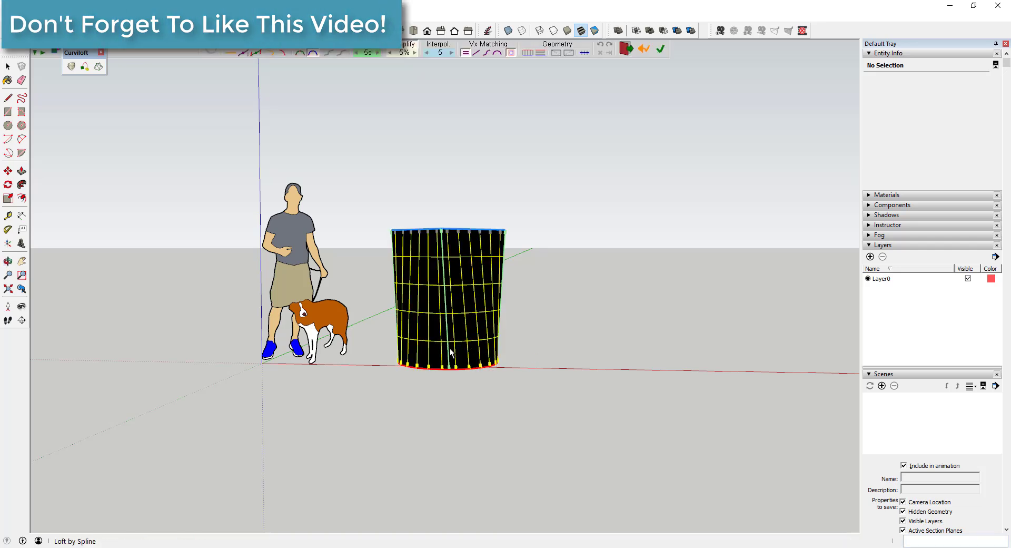
{"action": "middle_click_drag", "start_coordinate": [442, 319], "coordinate": [522, 271]}
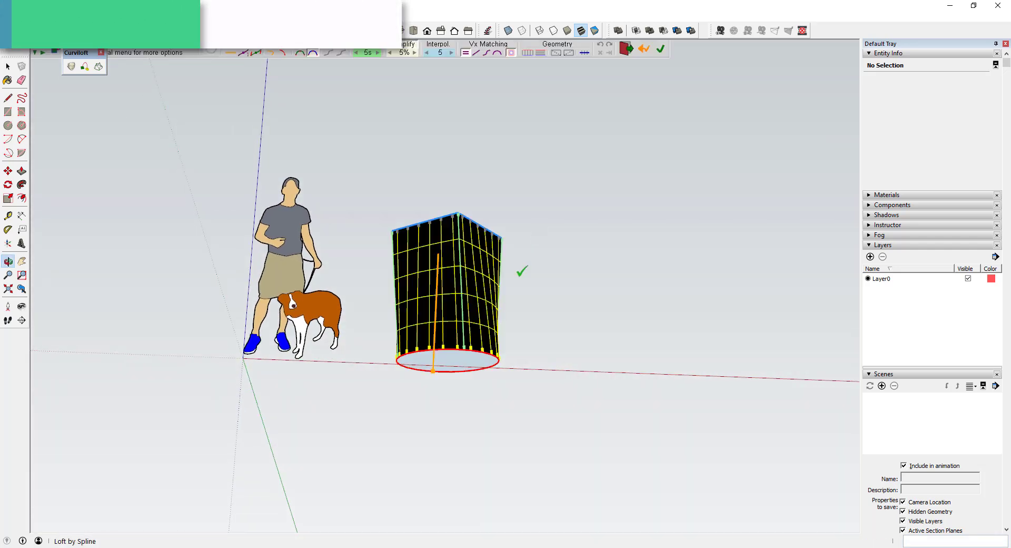
{"action": "left_click", "coordinate": [447, 374]}
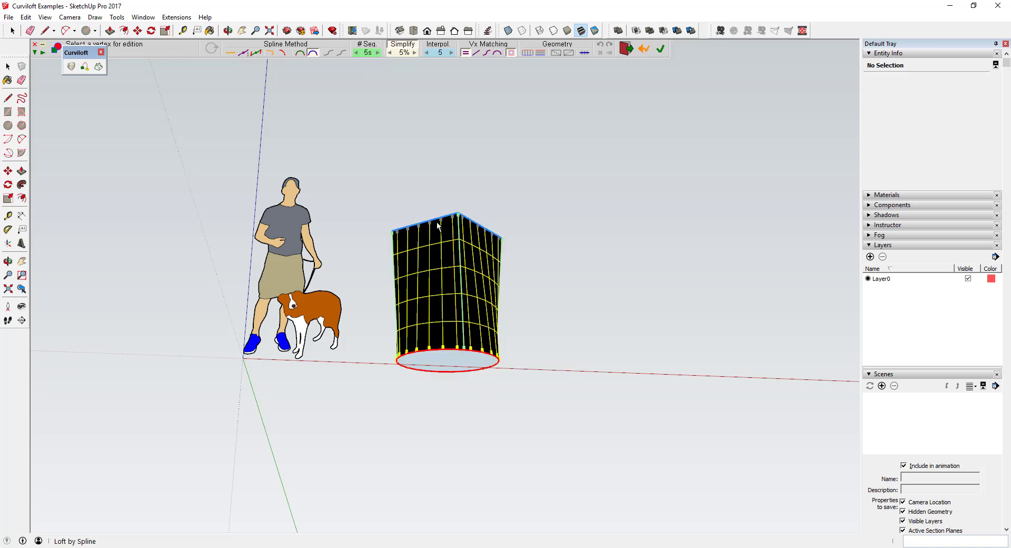
{"action": "mouse_move", "coordinate": [459, 251]}
{"action": "middle_mouse_down"}
{"action": "mouse_move", "coordinate": [474, 309]}
{"action": "mouse_move", "coordinate": [457, 254]}
{"action": "middle_mouse_up"}
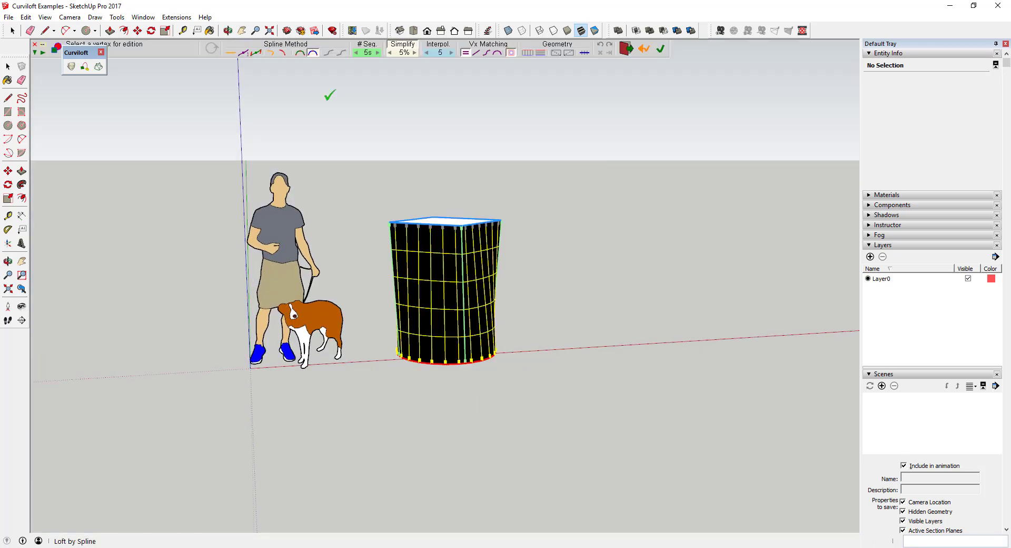
{"action": "left_click", "coordinate": [328, 94]}
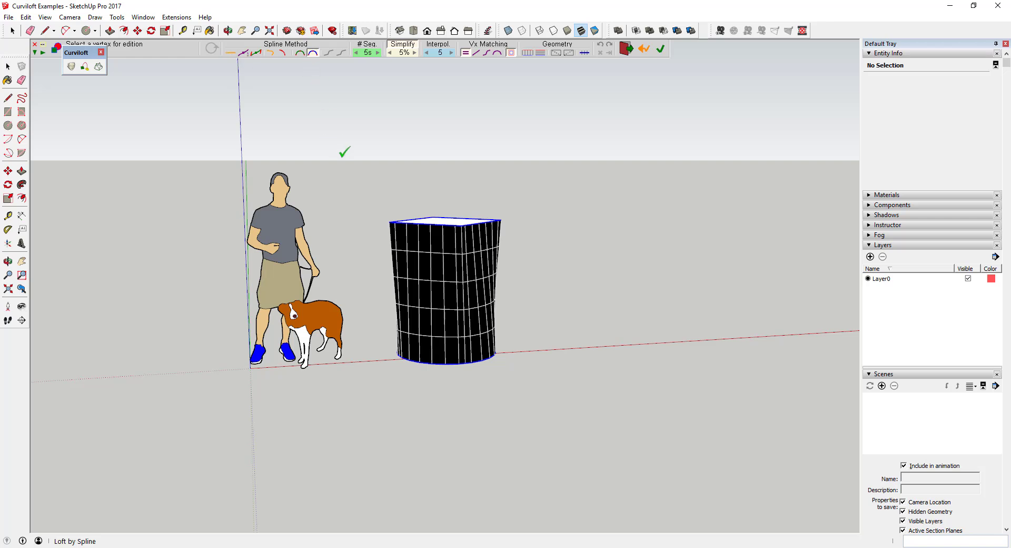
{"action": "scroll", "coordinate": [560, 278], "scroll_direction": "down", "scroll_amount": 1}
{"action": "scroll", "coordinate": [541, 207], "scroll_direction": "up", "scroll_amount": 2}
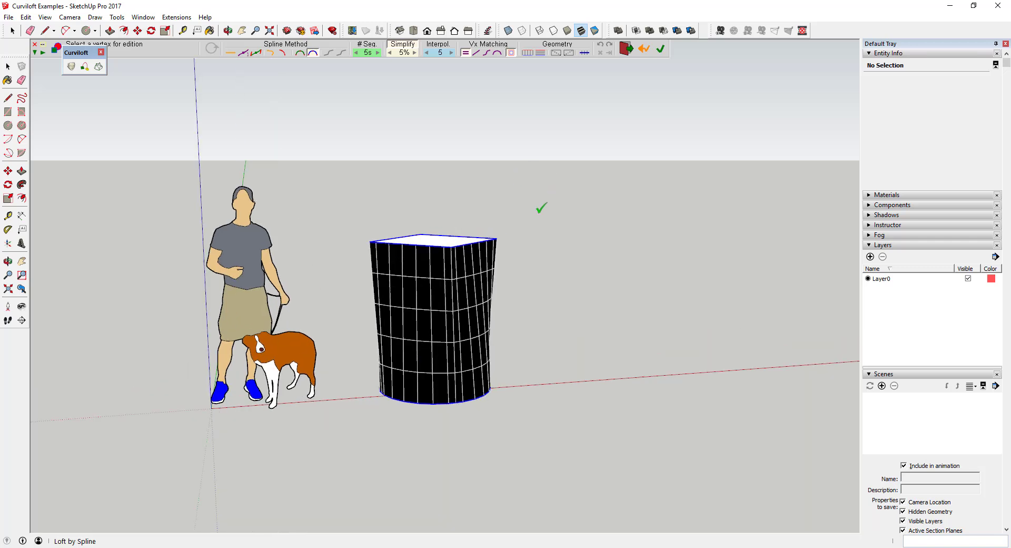
Try the different curved spline methods on the loft preview, ending on the red rounded-curve method
{"action": "left_click", "coordinate": [256, 53]}
{"action": "left_click", "coordinate": [274, 54]}
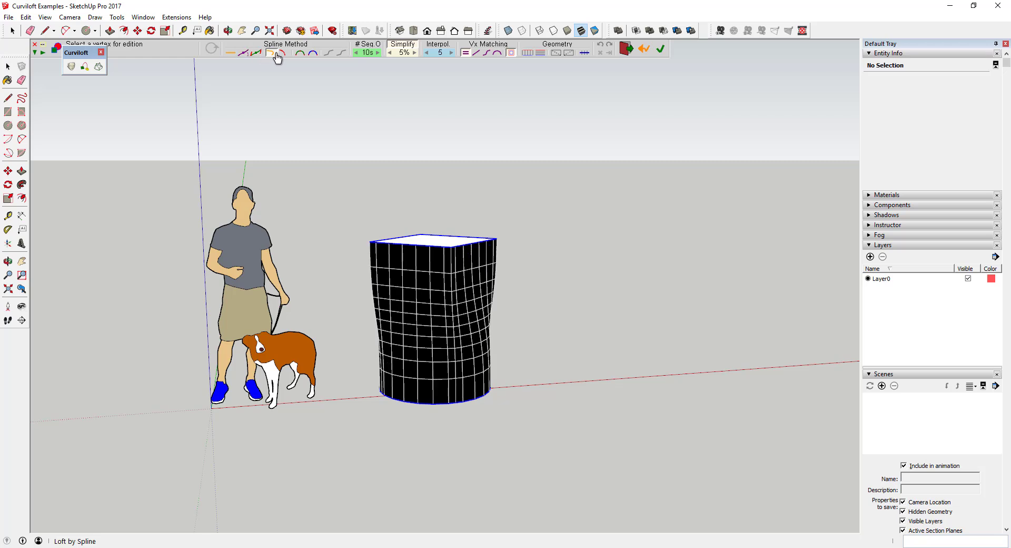
{"action": "left_click", "coordinate": [283, 54]}
{"action": "left_click", "coordinate": [303, 55]}
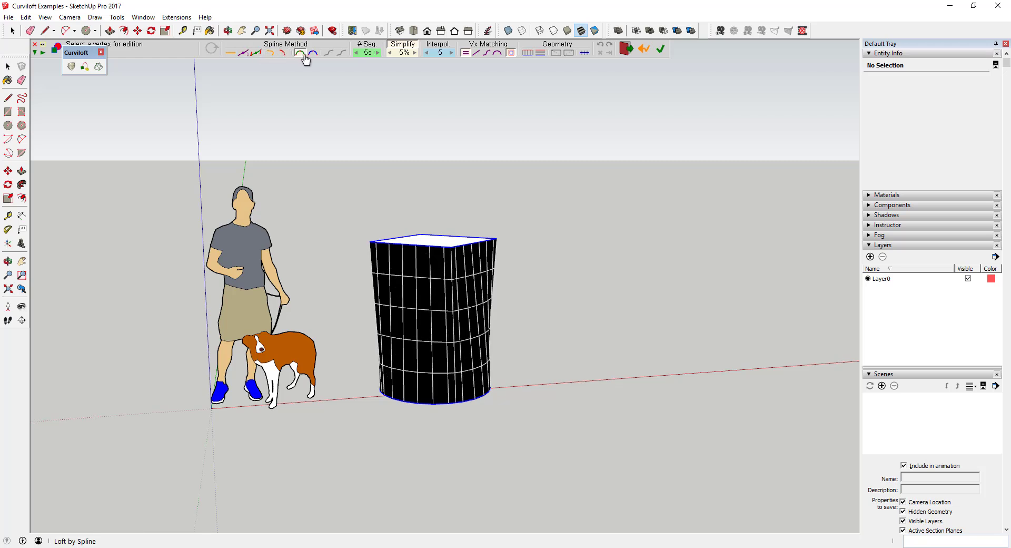
{"action": "left_click", "coordinate": [313, 53]}
{"action": "left_click", "coordinate": [283, 55]}
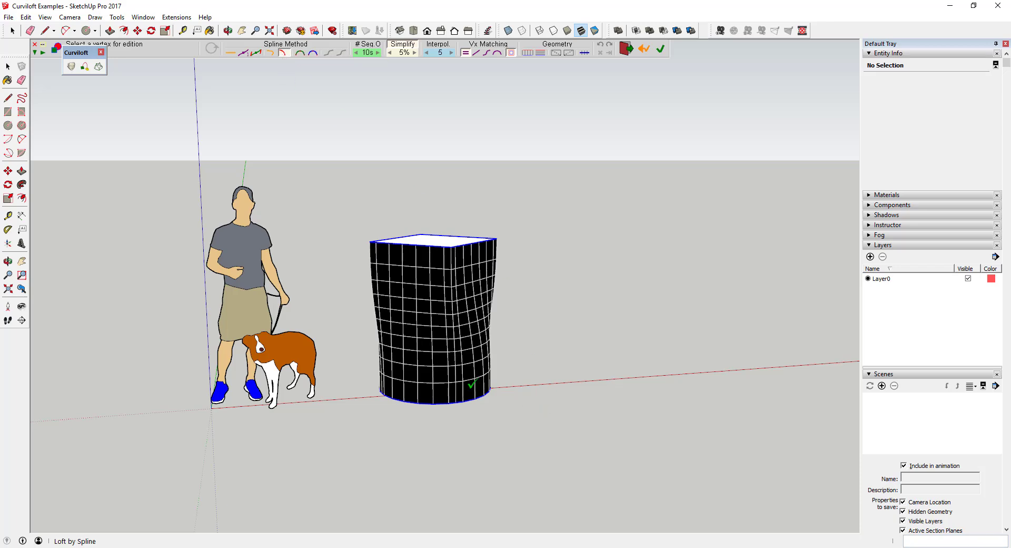
Compare the angular-curve and straight-line spline methods on the loft, and settle on the orange angular-curve method
{"action": "scroll", "coordinate": [471, 332], "scroll_direction": "up", "scroll_amount": 4}
{"action": "middle_click_drag", "start_coordinate": [472, 327], "coordinate": [570, 342]}
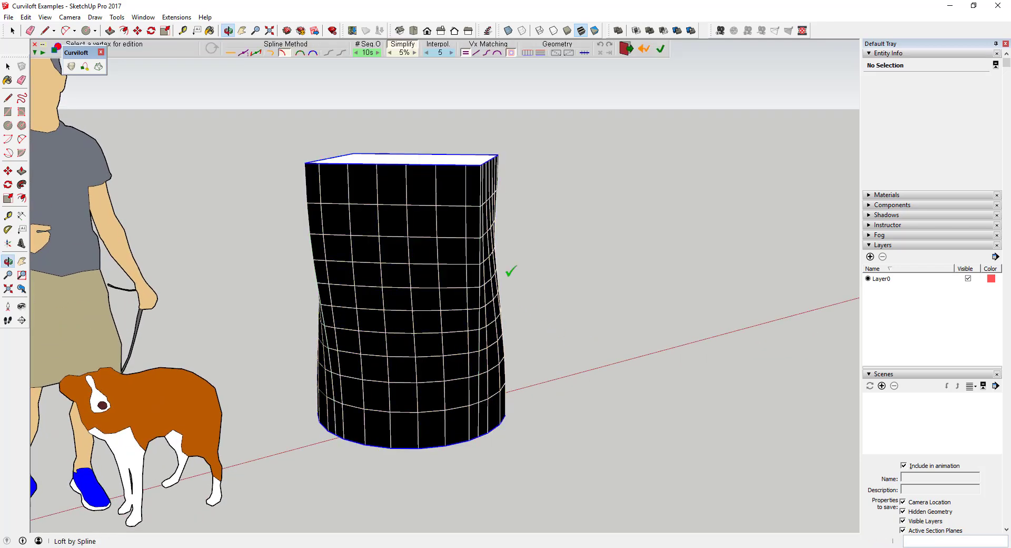
{"action": "left_click", "coordinate": [270, 54]}
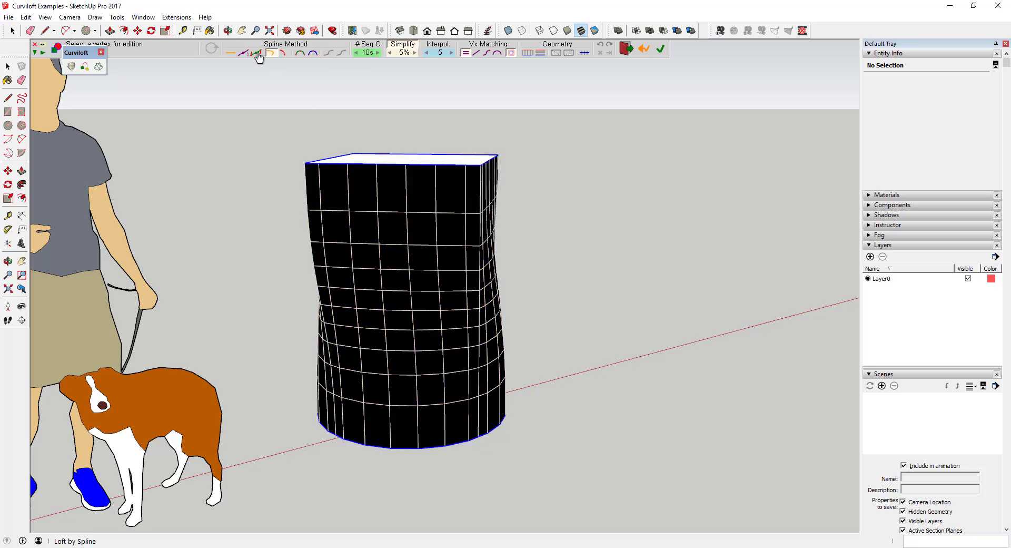
{"action": "left_click", "coordinate": [255, 54]}
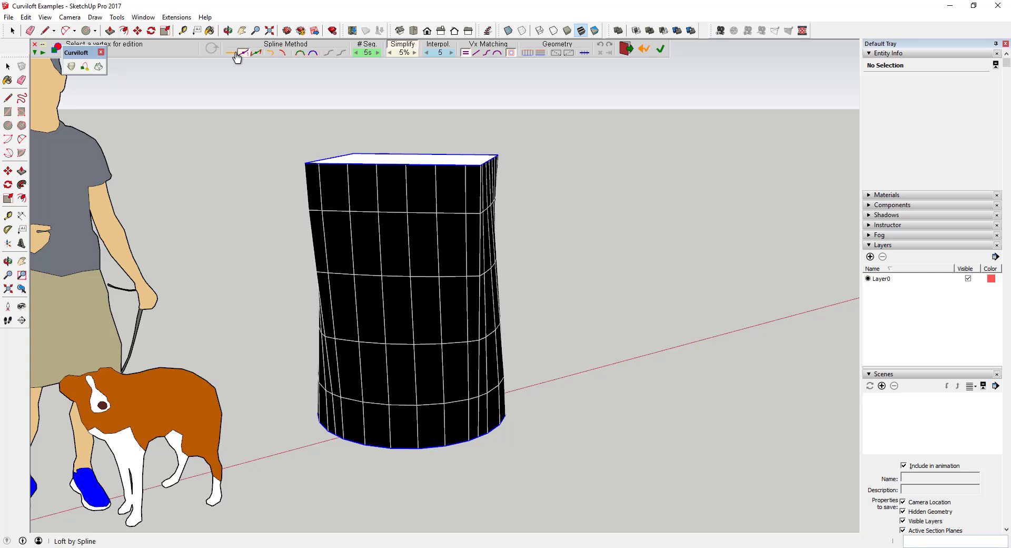
{"action": "left_click", "coordinate": [232, 54]}
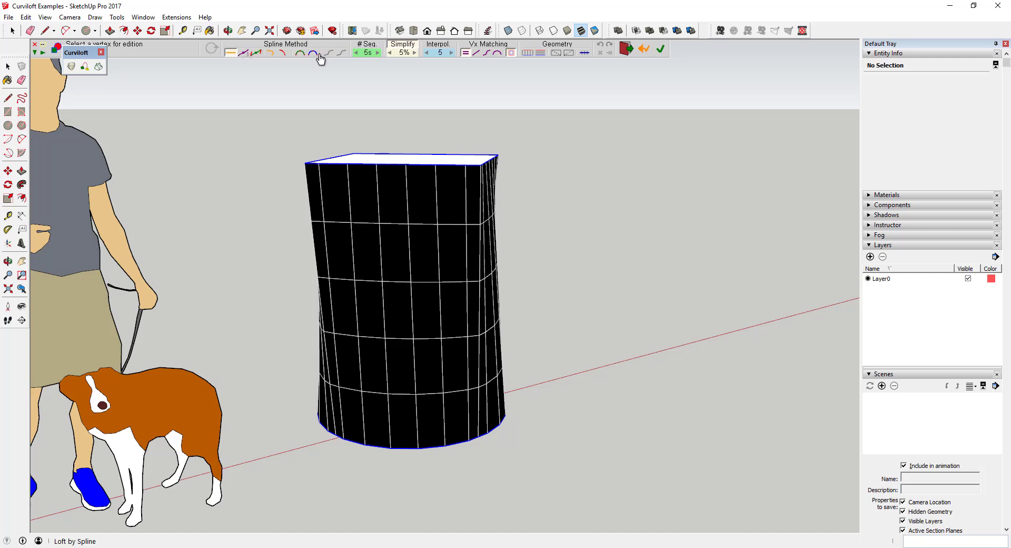
{"action": "left_click", "coordinate": [269, 55]}
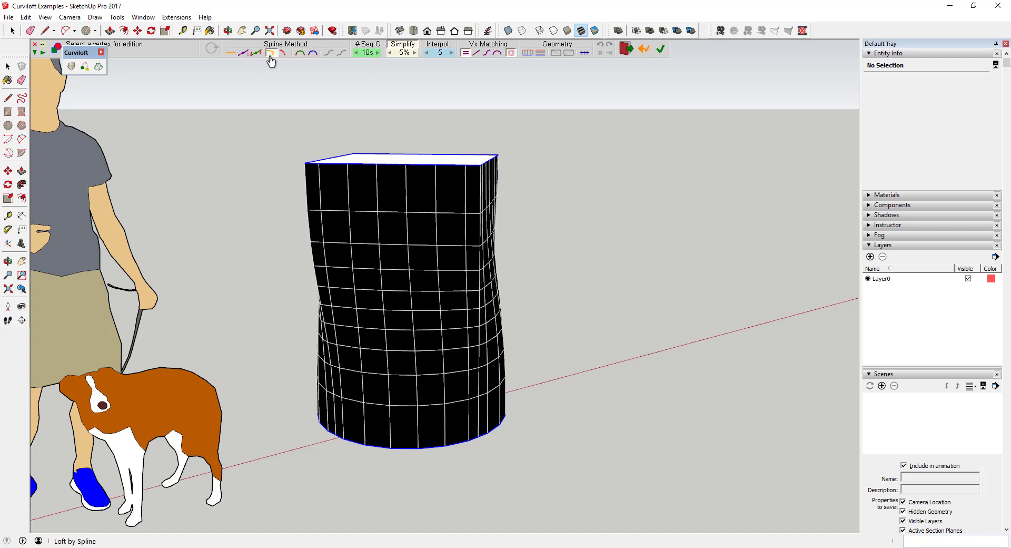
Raise the loft's number of segments in increments of 5 up to 40
{"action": "middle_click_drag", "start_coordinate": [488, 360], "coordinate": [350, 312]}
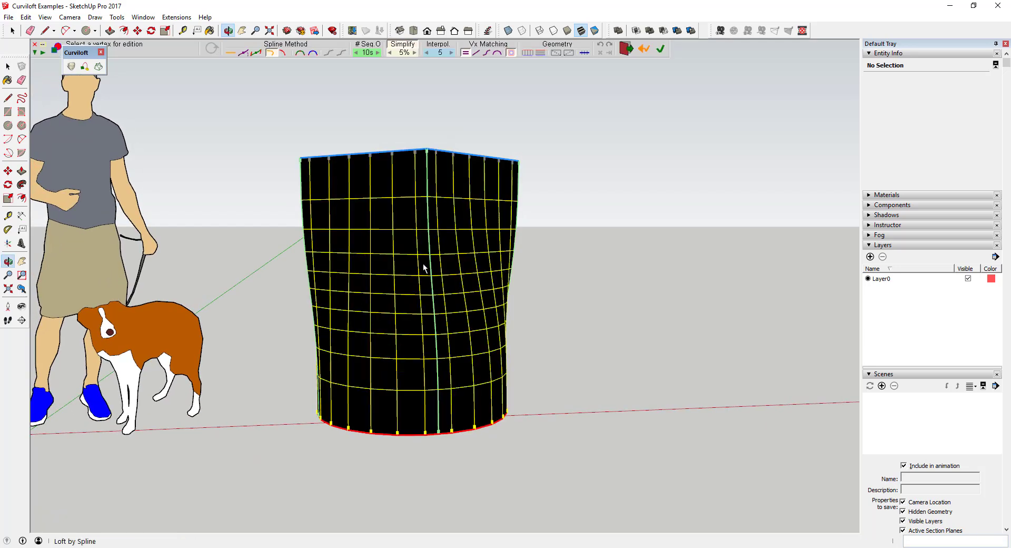
{"action": "scroll", "coordinate": [425, 266], "scroll_direction": "down", "scroll_amount": 3}
{"action": "scroll", "coordinate": [463, 284], "scroll_direction": "up", "scroll_amount": 1}
{"action": "scroll", "coordinate": [464, 284], "scroll_direction": "up", "scroll_amount": 3}
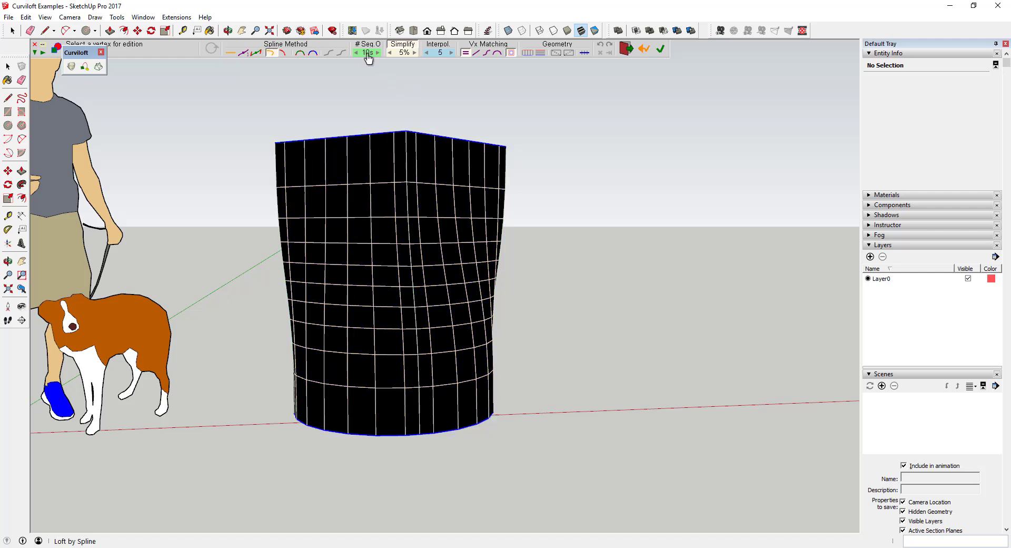
{"action": "left_click", "coordinate": [377, 53]}
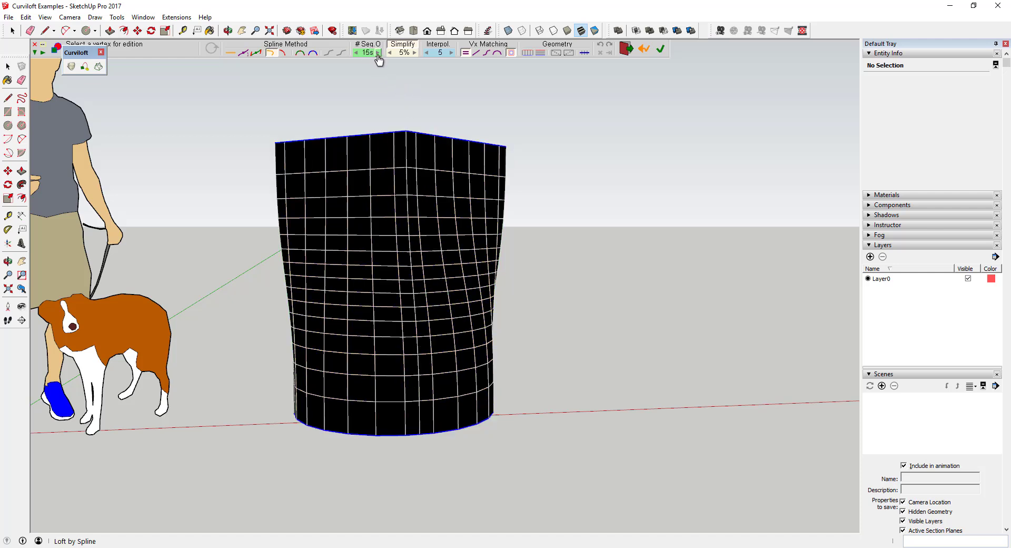
{"action": "left_click", "coordinate": [377, 53]}
{"action": "left_click", "coordinate": [383, 284]}
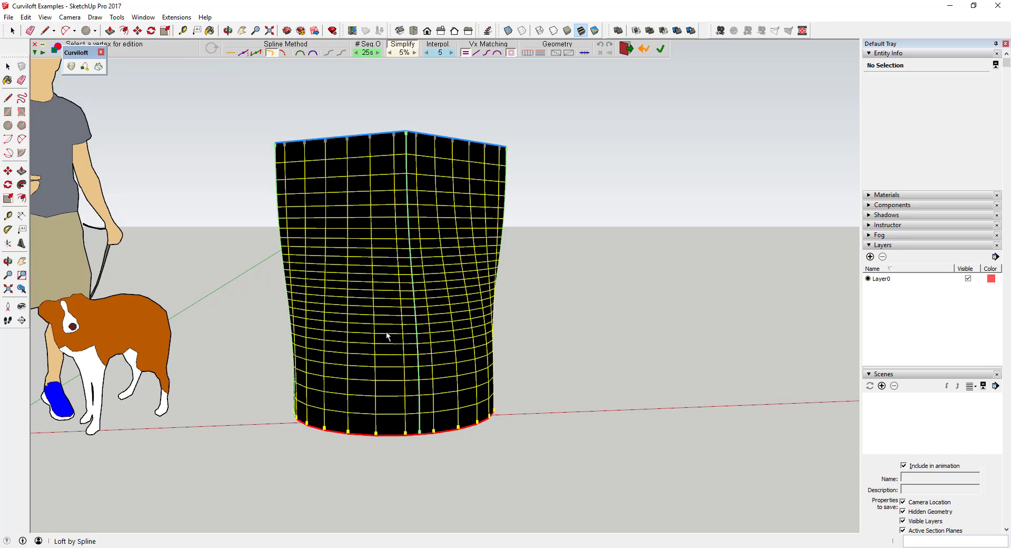
{"action": "left_click", "coordinate": [376, 53]}
{"action": "left_click", "coordinate": [378, 52]}
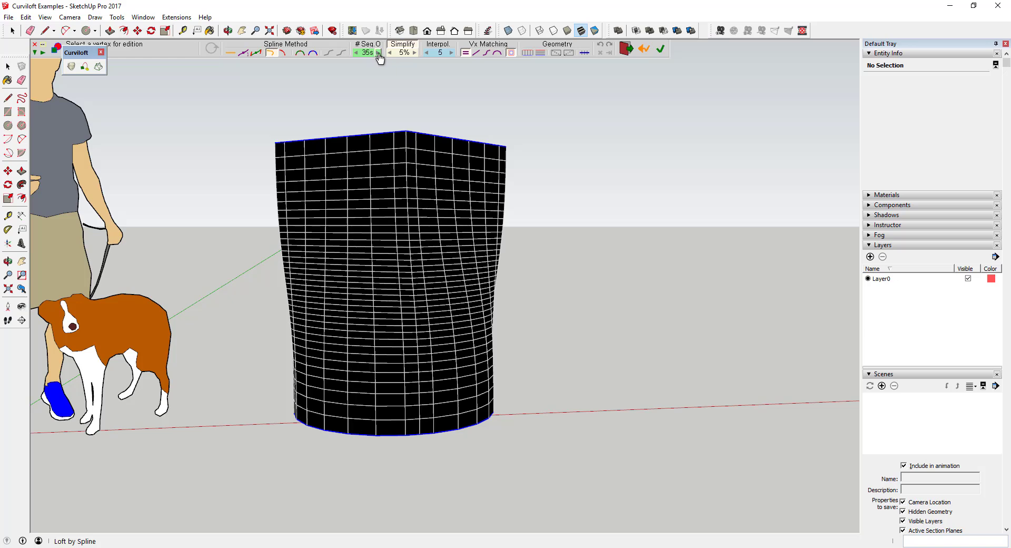
{"action": "left_click", "coordinate": [378, 52]}
Reduce the loft's number of segments to 5 and set Simplify to 10%
{"action": "left_click", "coordinate": [356, 53]}
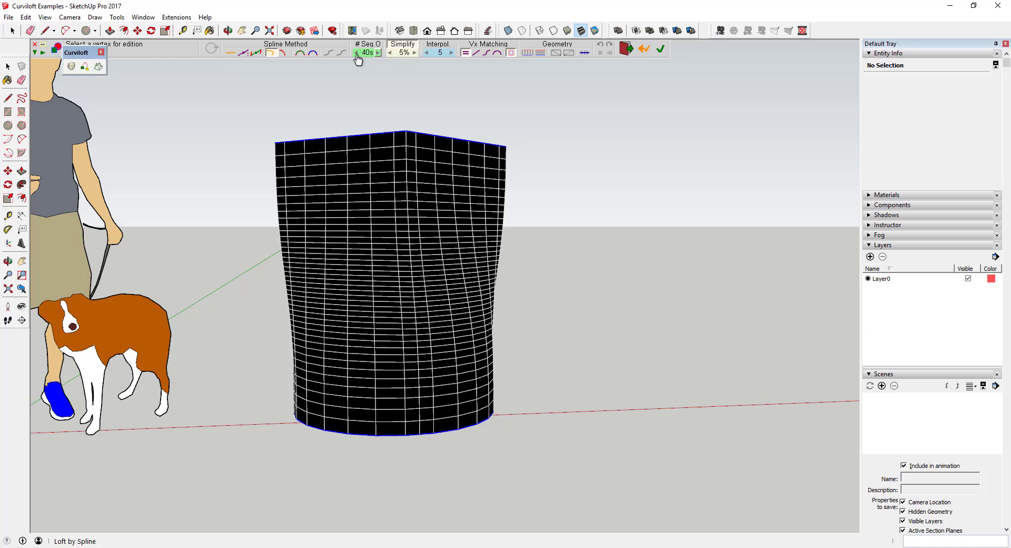
{"action": "left_click", "coordinate": [356, 53]}
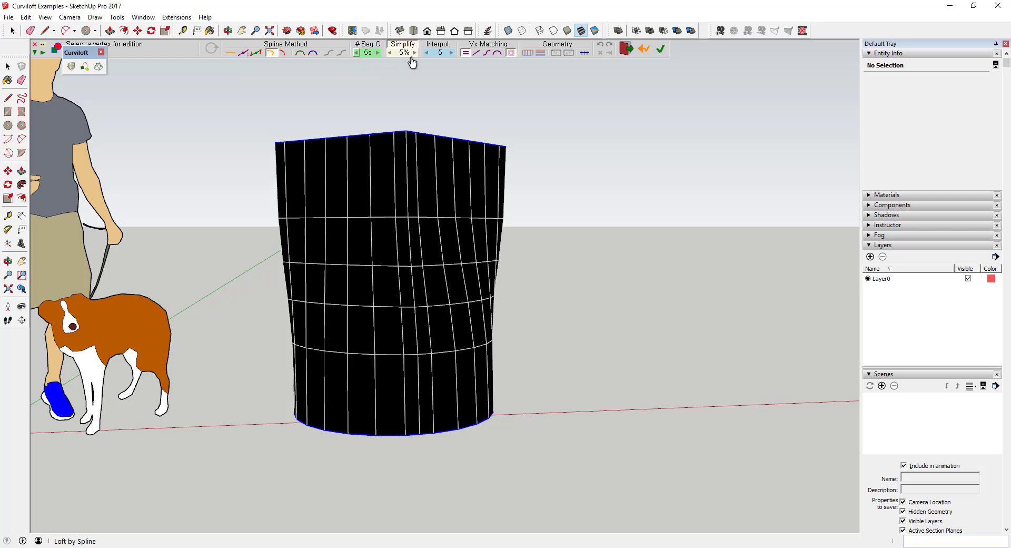
{"action": "left_click", "coordinate": [414, 52]}
{"action": "scroll", "coordinate": [456, 232], "scroll_direction": "down", "scroll_amount": 3}
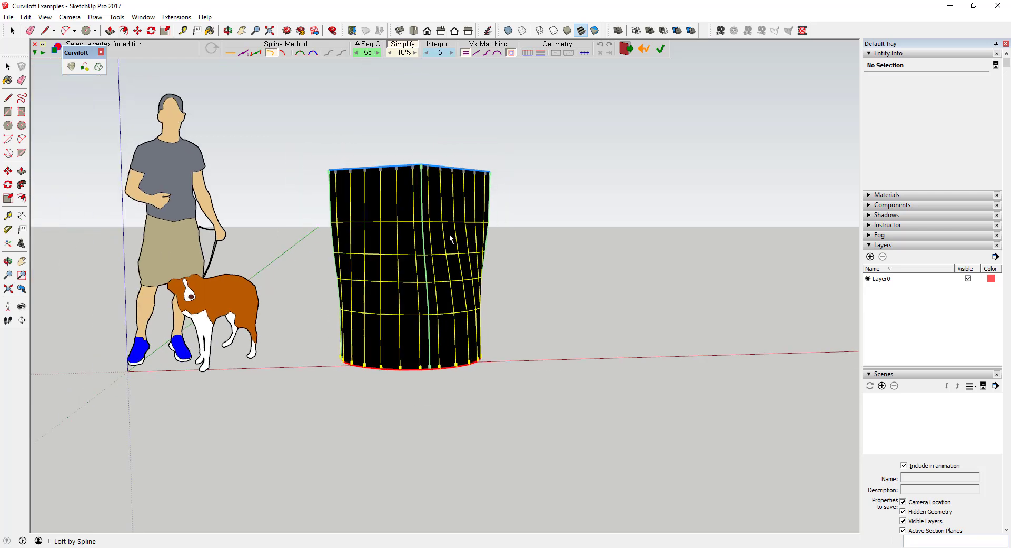
Set the loft's number of segments to 10
{"action": "middle_click_drag", "start_coordinate": [451, 239], "coordinate": [441, 305]}
{"action": "scroll", "coordinate": [441, 305], "scroll_direction": "up", "scroll_amount": 4}
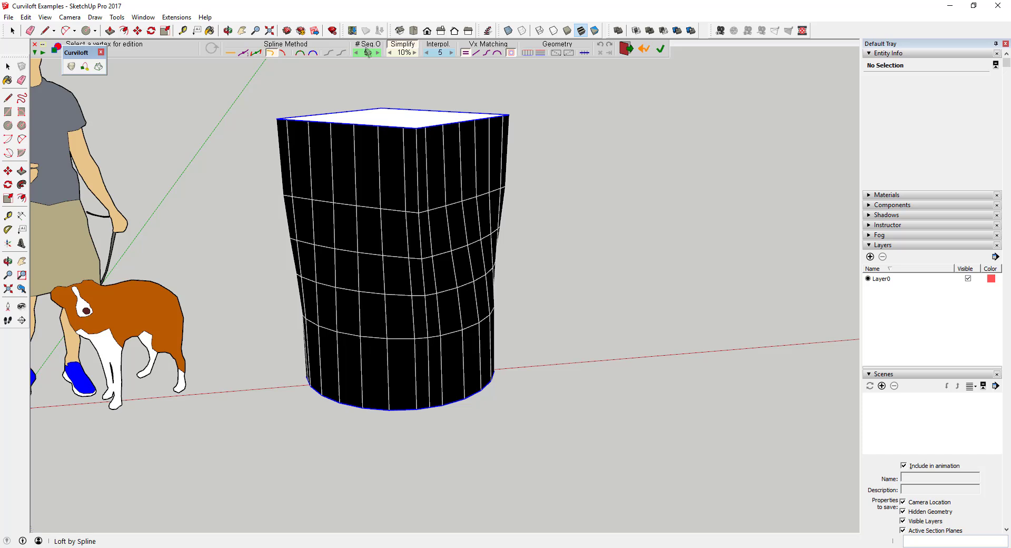
{"action": "left_click", "coordinate": [378, 53]}
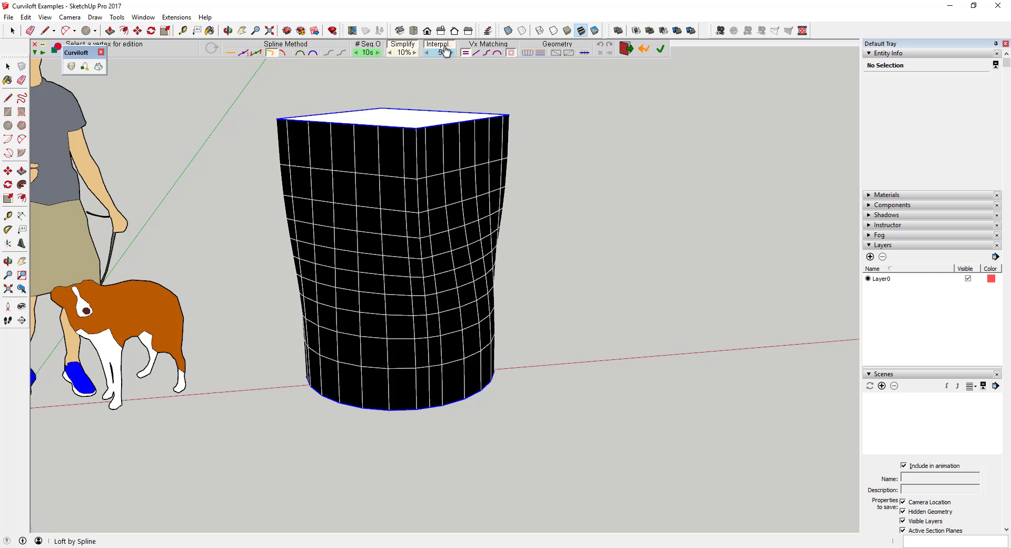
Try raising the loft's interpolation factor step by step to 19, and set it back to 5
{"action": "left_click", "coordinate": [452, 53]}
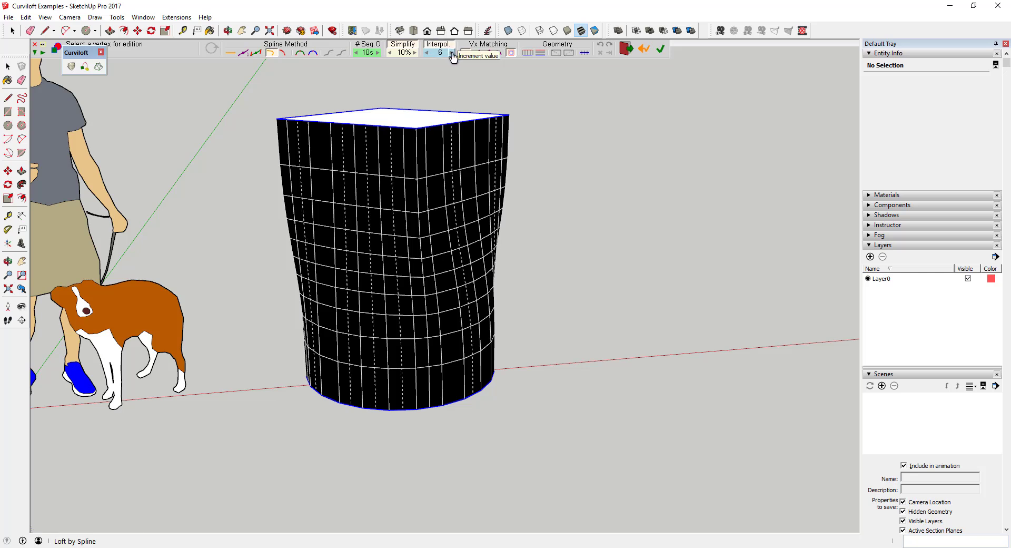
{"action": "left_click", "coordinate": [451, 53]}
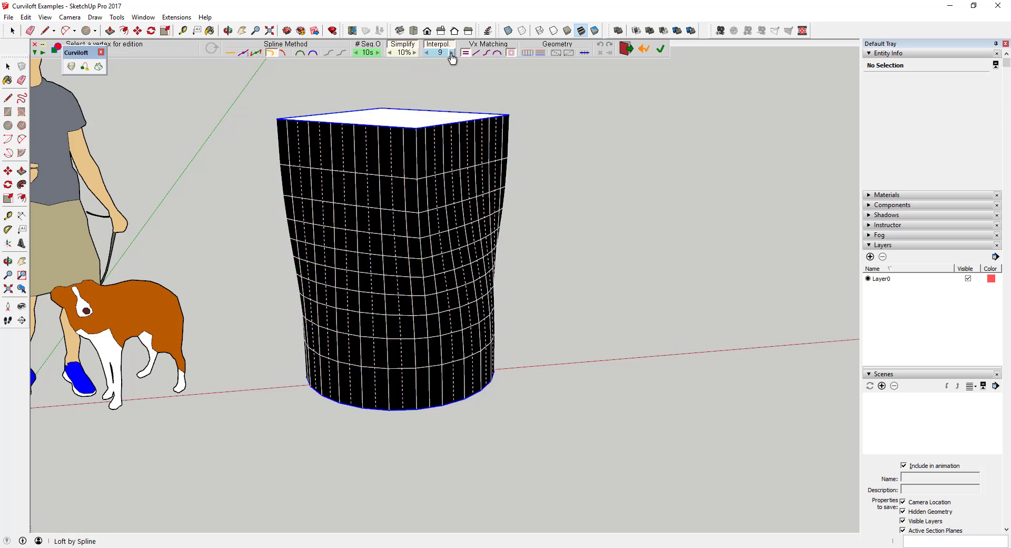
{"action": "left_click", "coordinate": [450, 54]}
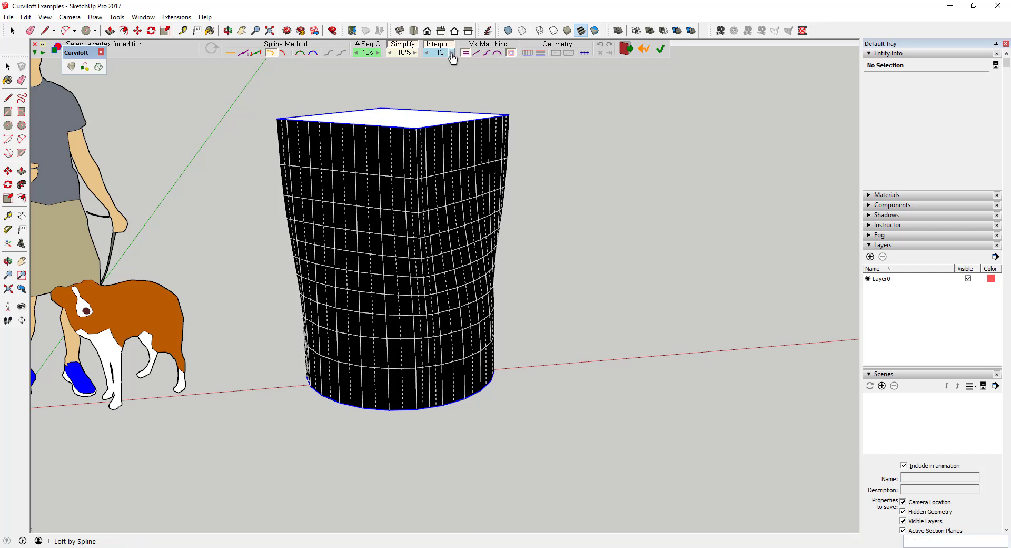
{"action": "left_click", "coordinate": [452, 53]}
{"action": "left_click", "coordinate": [452, 53]}
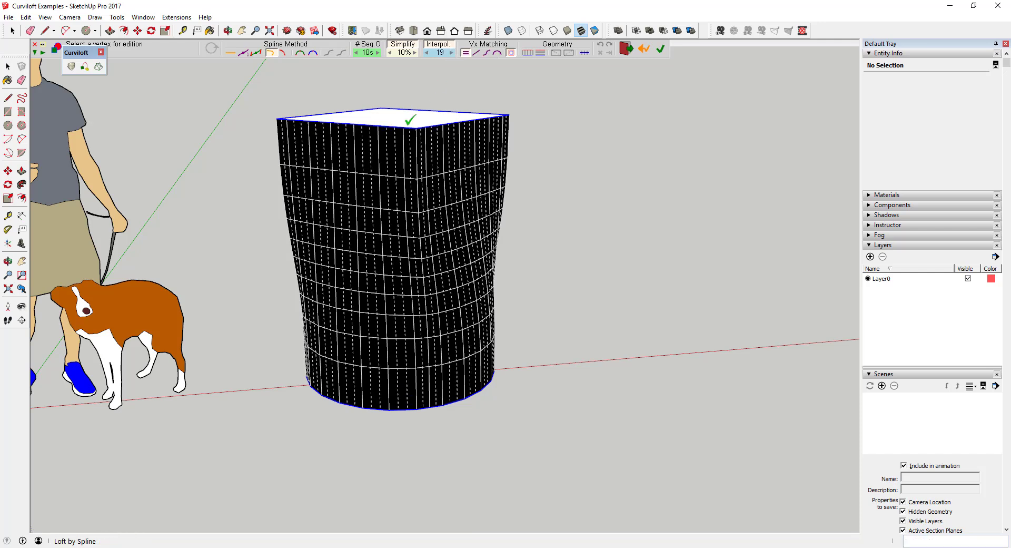
{"action": "left_click", "coordinate": [438, 53]}
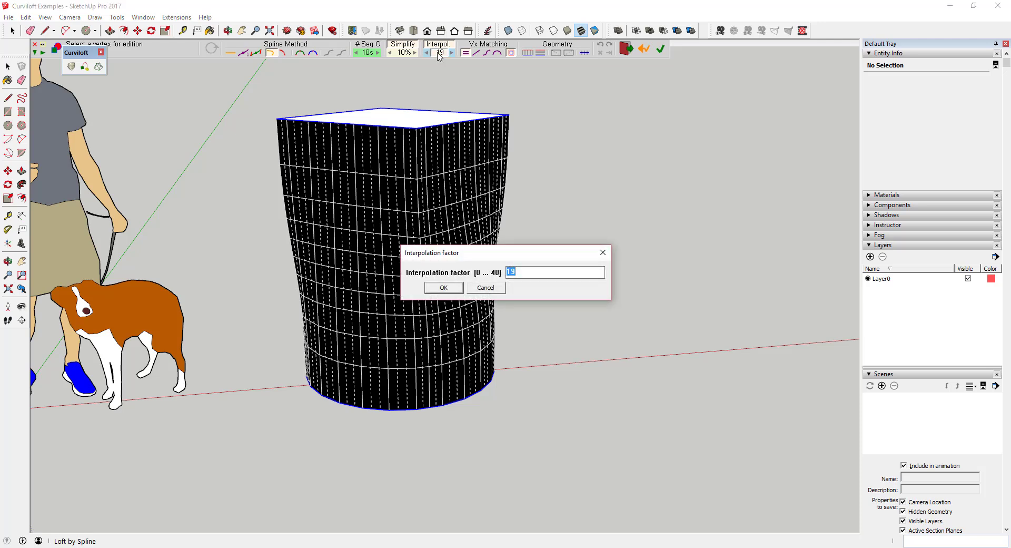
{"action": "key", "text": "Return"}
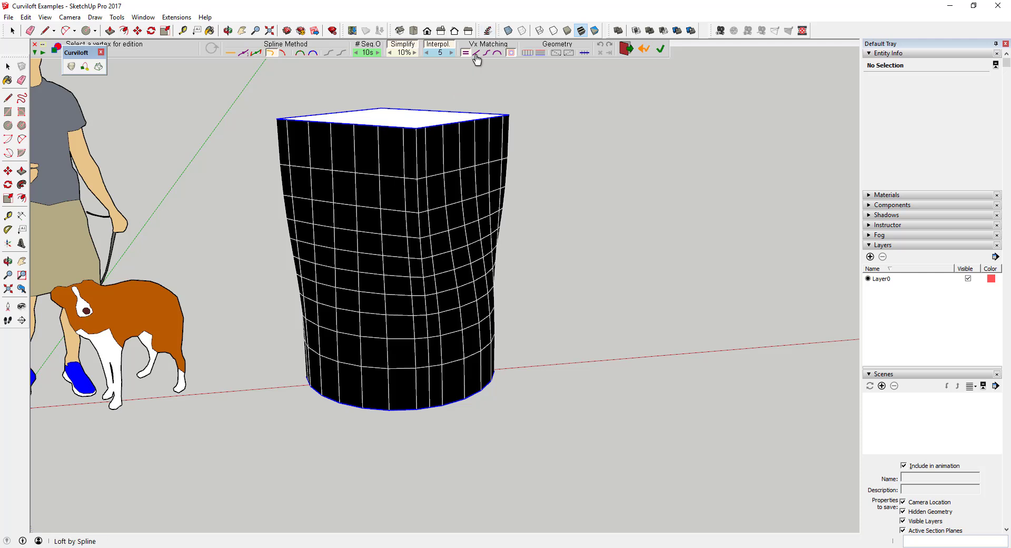
Compare the different vertex matching methods on the loft, and settle on the arc-shaped method
{"action": "left_click", "coordinate": [476, 55]}
{"action": "left_click", "coordinate": [487, 54]}
{"action": "left_click", "coordinate": [497, 54]}
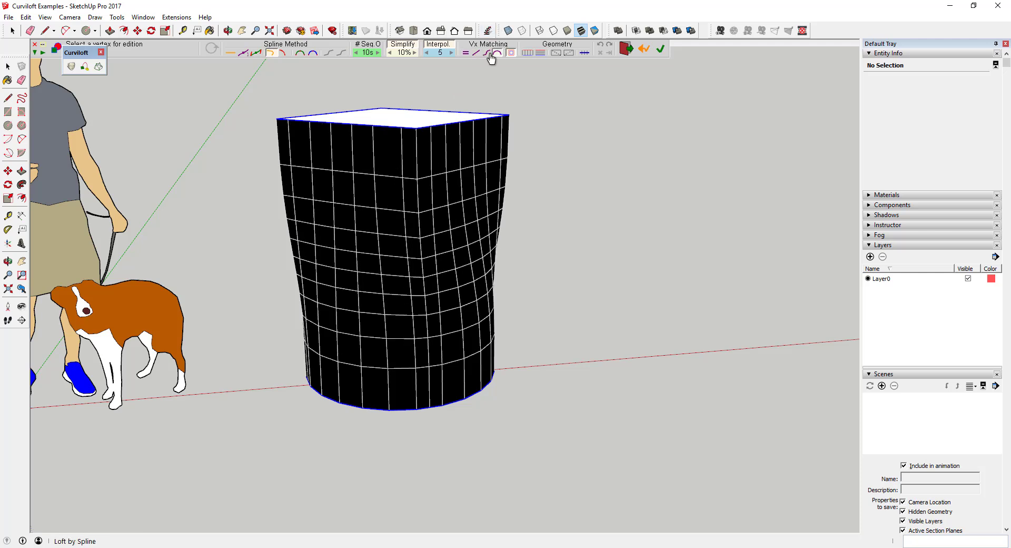
{"action": "left_click", "coordinate": [476, 53]}
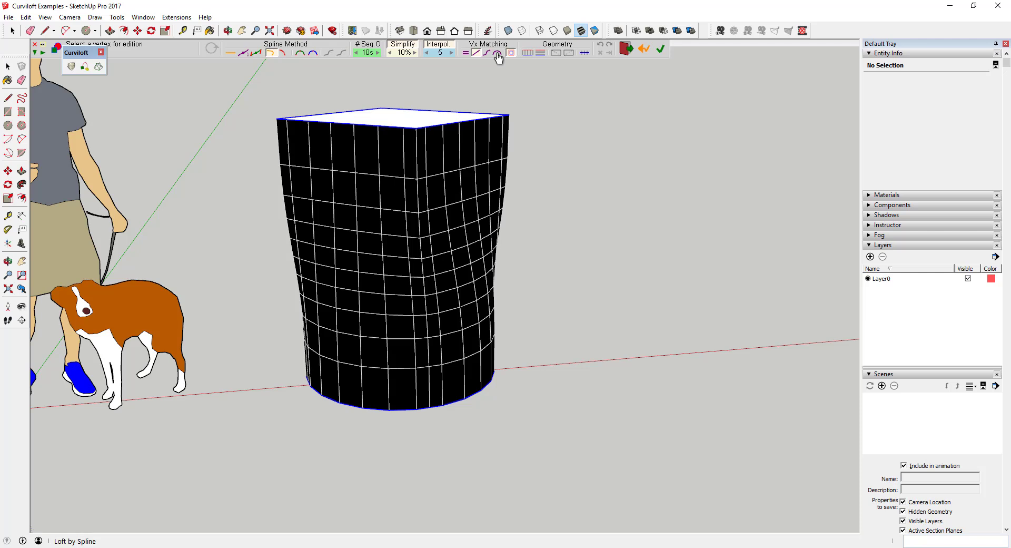
{"action": "left_click", "coordinate": [497, 54]}
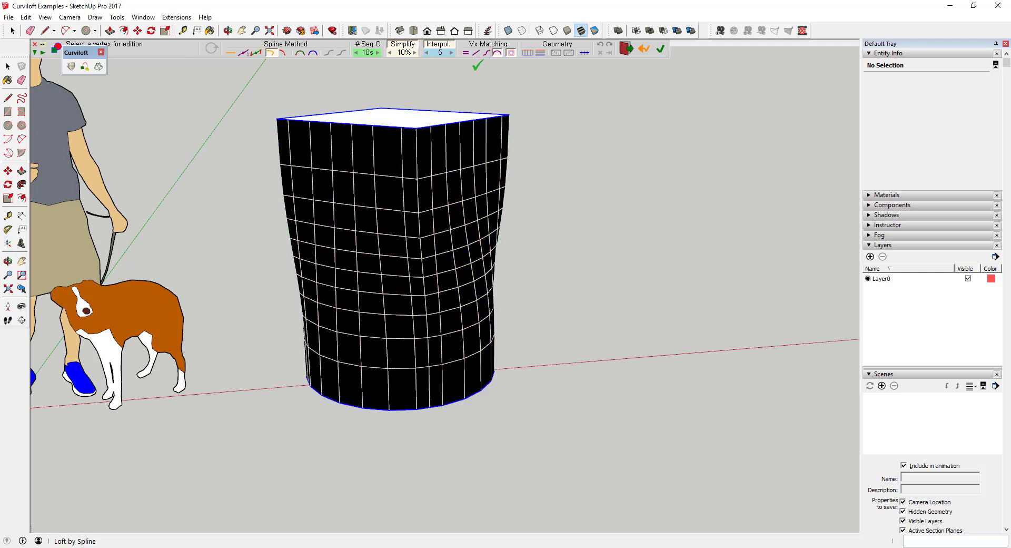
{"action": "left_click", "coordinate": [468, 54]}
{"action": "left_click", "coordinate": [486, 54]}
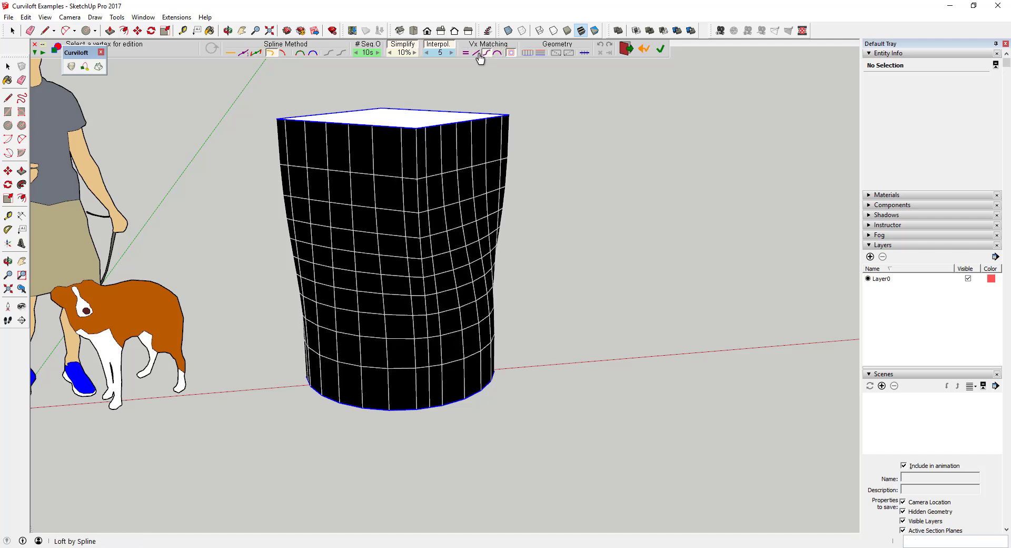
{"action": "left_click", "coordinate": [479, 53]}
{"action": "left_click", "coordinate": [497, 53]}
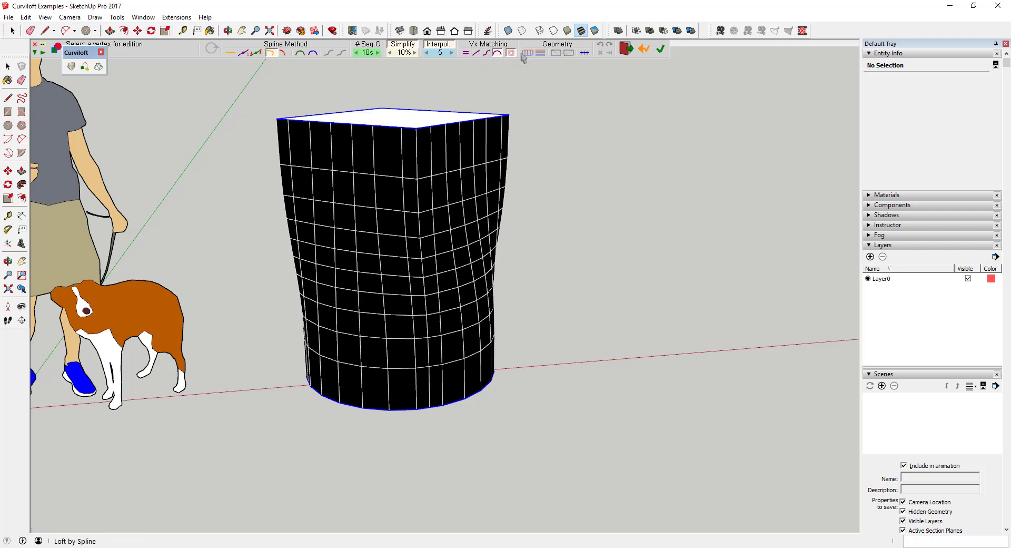
{"action": "left_click", "coordinate": [515, 55]}
{"action": "left_click", "coordinate": [514, 54]}
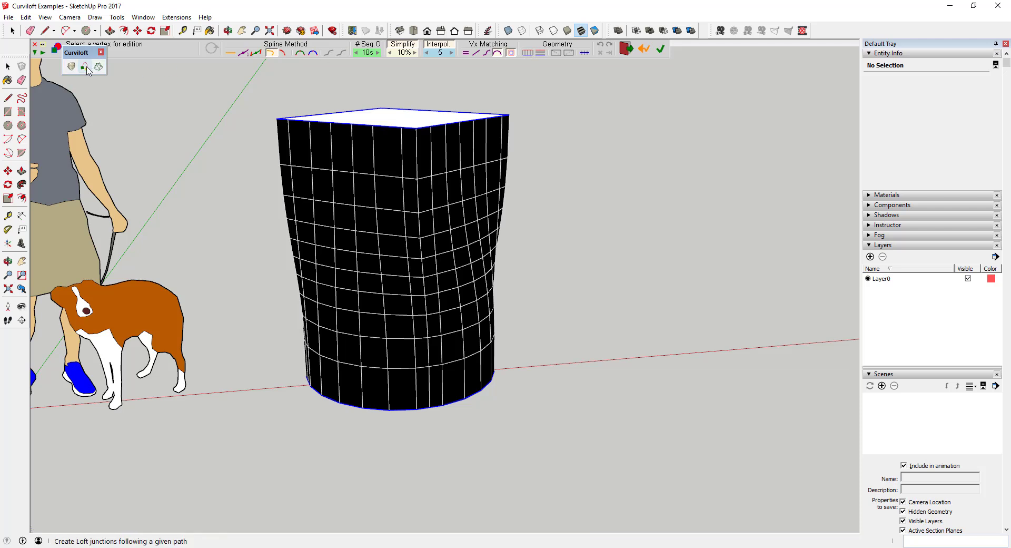
{"action": "left_click", "coordinate": [87, 68]}
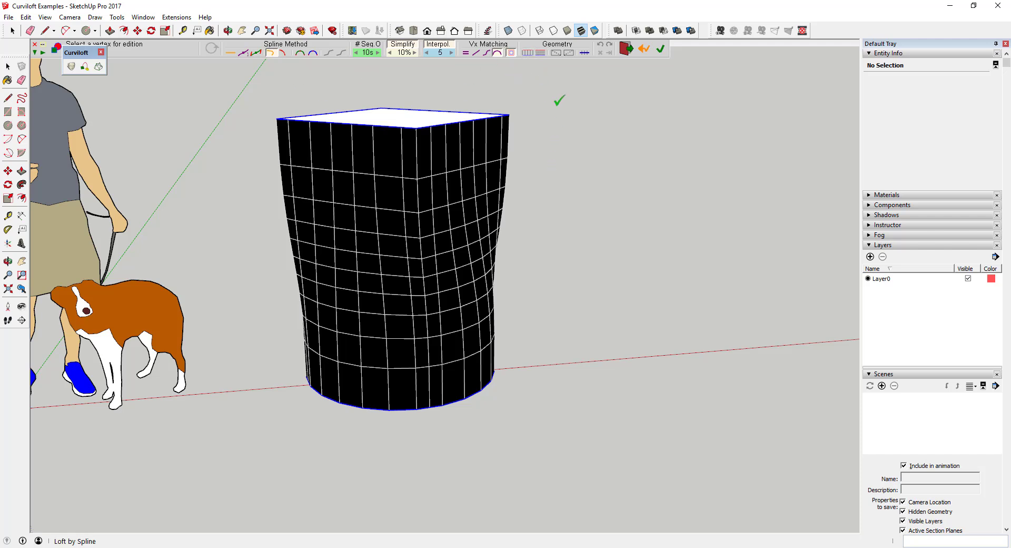
Try generating the loft as spline edges without faces and as pseudo quads, switching each geometry option back off
{"action": "left_click", "coordinate": [528, 54]}
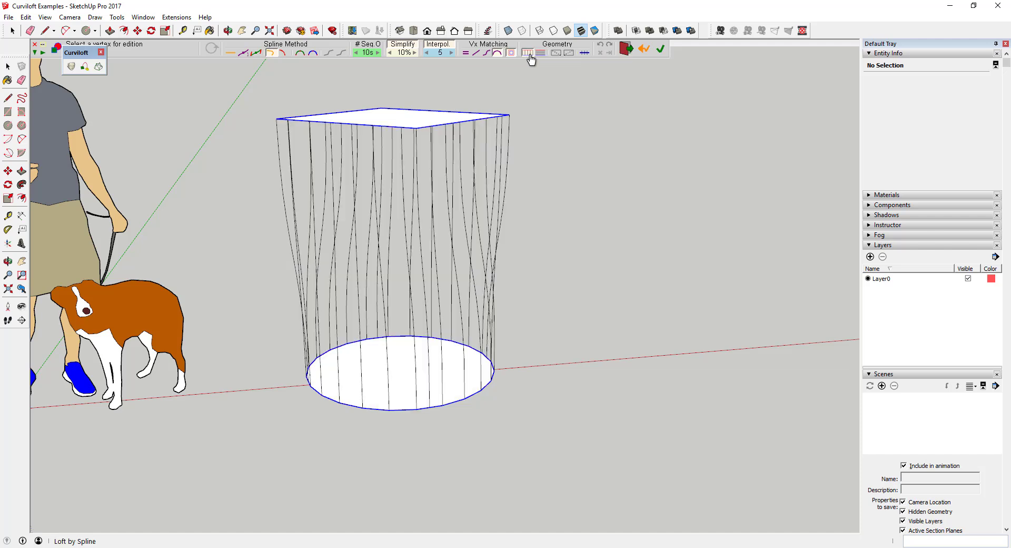
{"action": "left_click", "coordinate": [529, 54]}
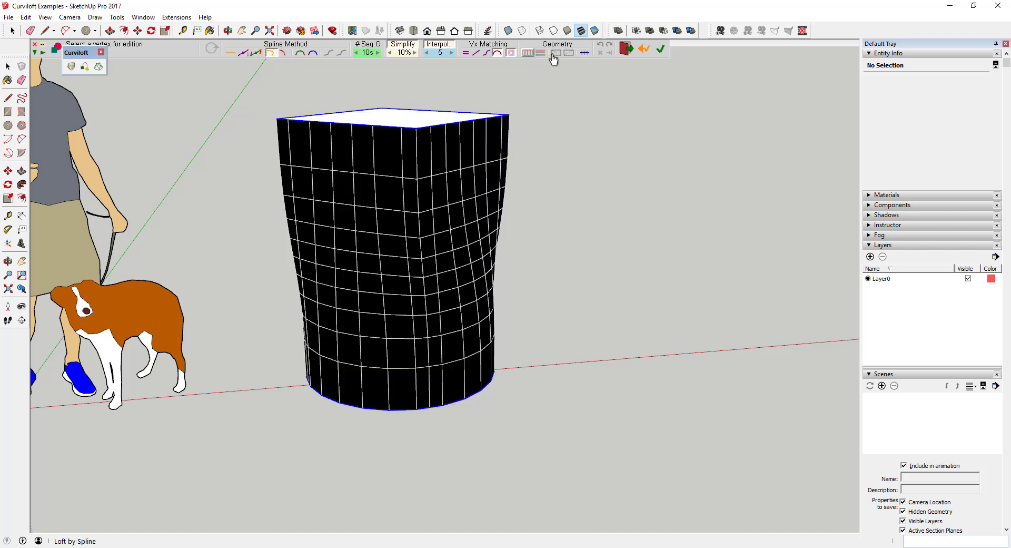
{"action": "left_click", "coordinate": [557, 54]}
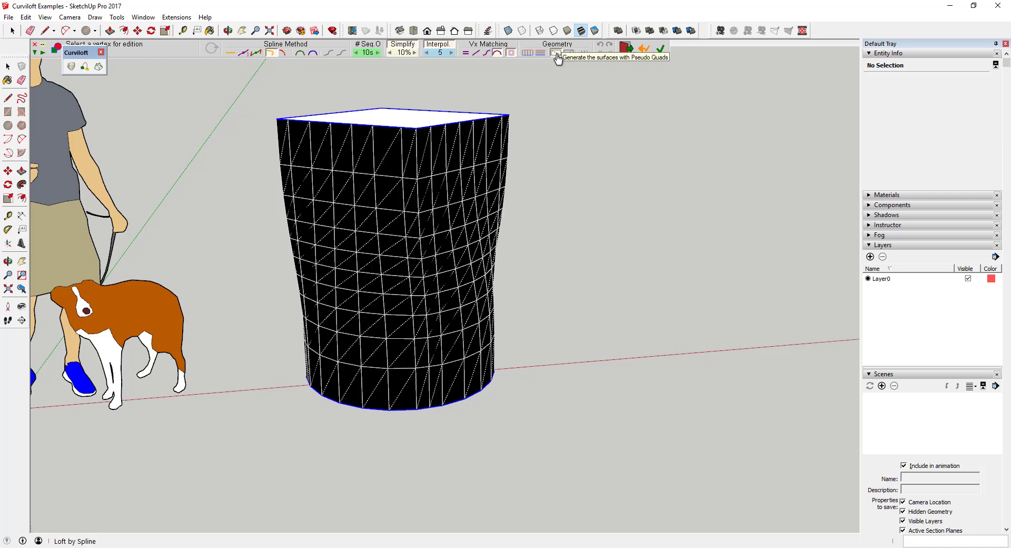
{"action": "left_click", "coordinate": [556, 55]}
Preview the loft's spline edges alone and combined with the intermediate edges, and return to the surface
{"action": "left_click", "coordinate": [529, 55]}
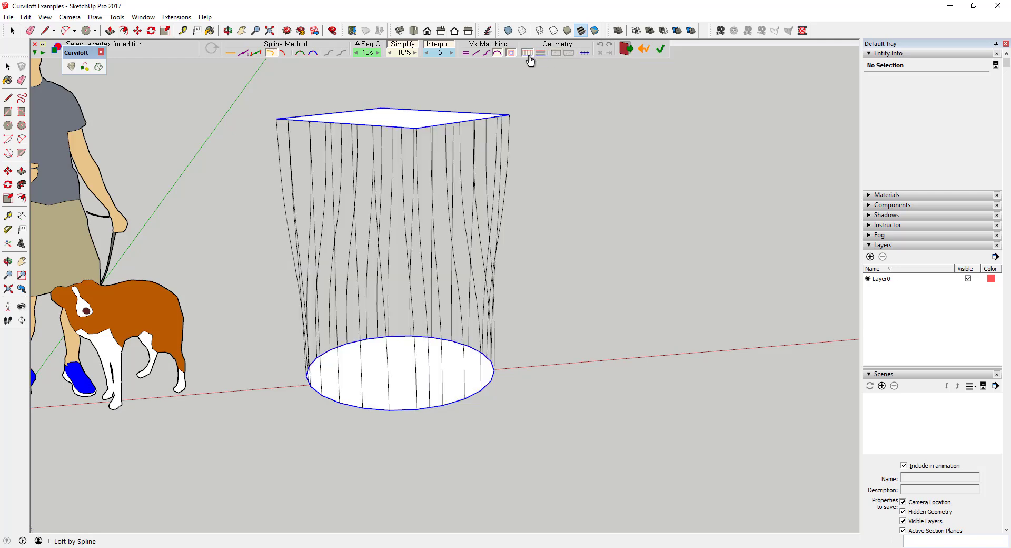
{"action": "middle_click_drag", "start_coordinate": [509, 179], "coordinate": [423, 222]}
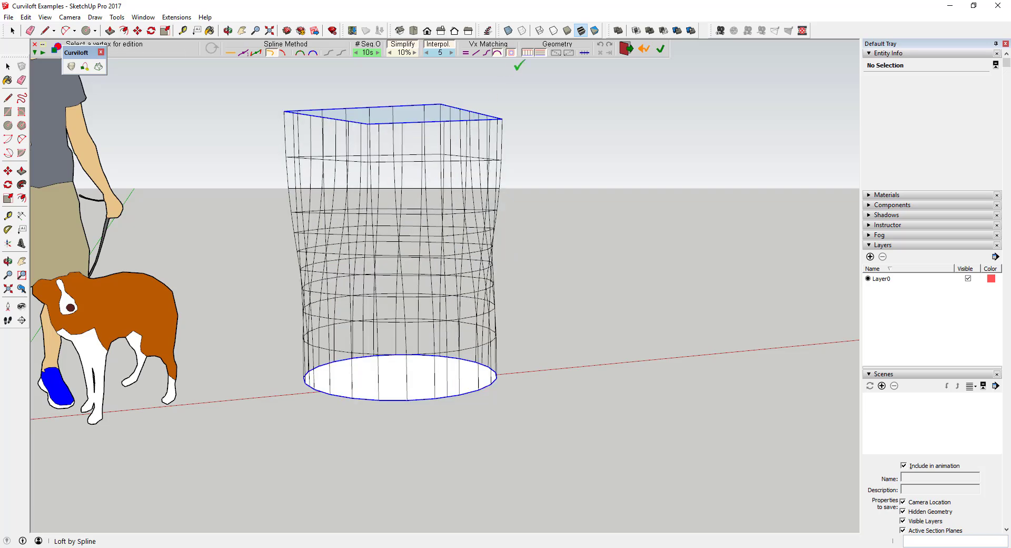
{"action": "left_click", "coordinate": [529, 55]}
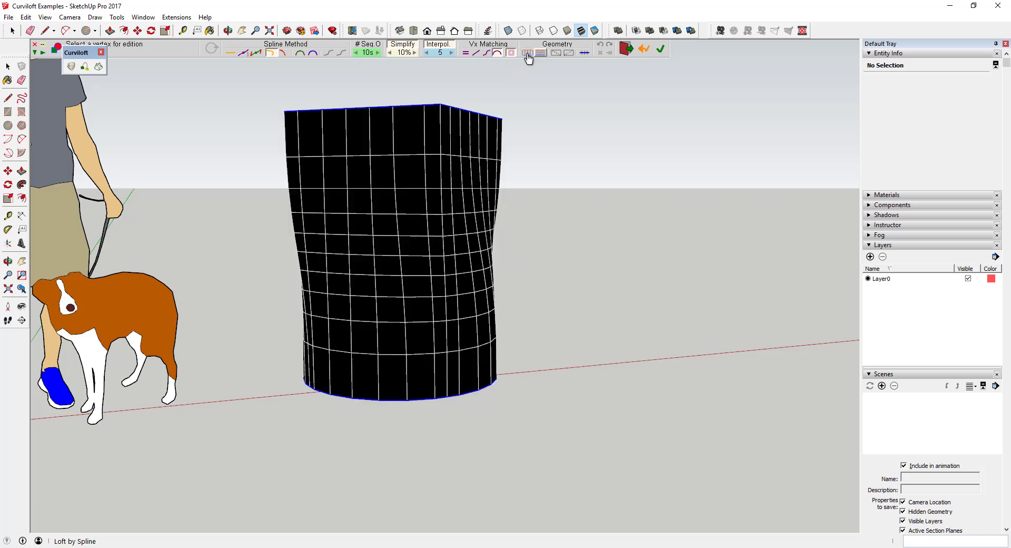
{"action": "left_click", "coordinate": [545, 100]}
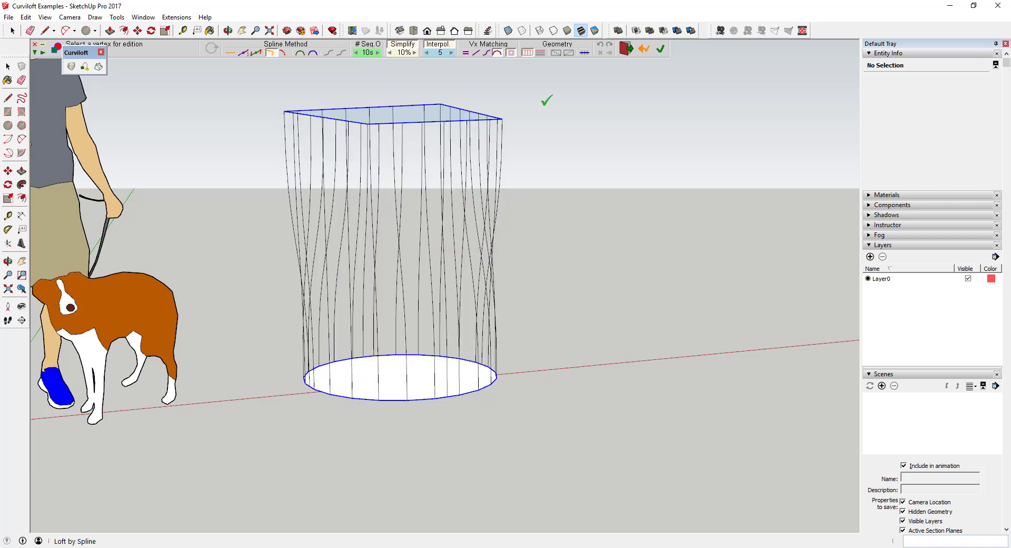
{"action": "scroll", "coordinate": [472, 259], "scroll_direction": "down", "scroll_amount": 2}
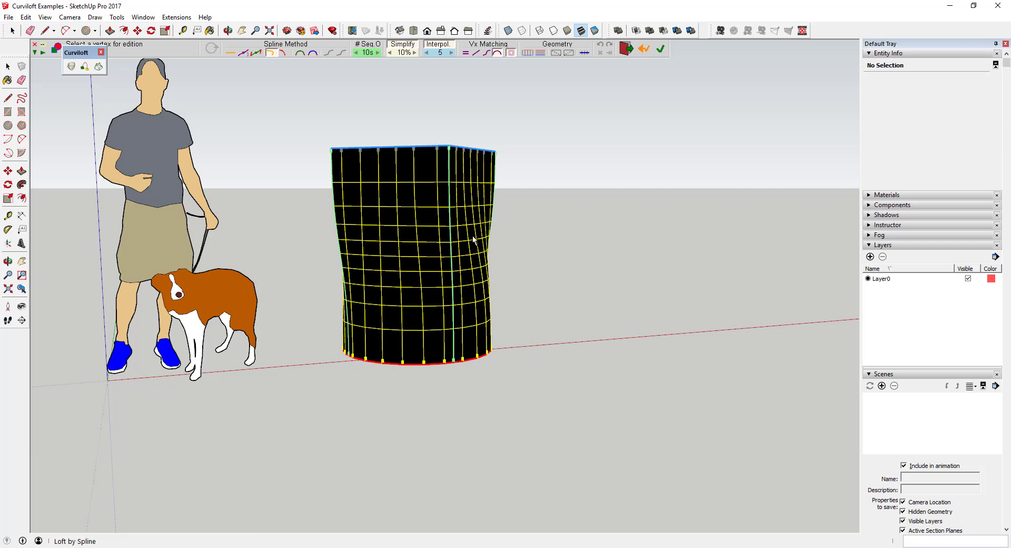
{"action": "scroll", "coordinate": [472, 253], "scroll_direction": "up", "scroll_amount": 3}
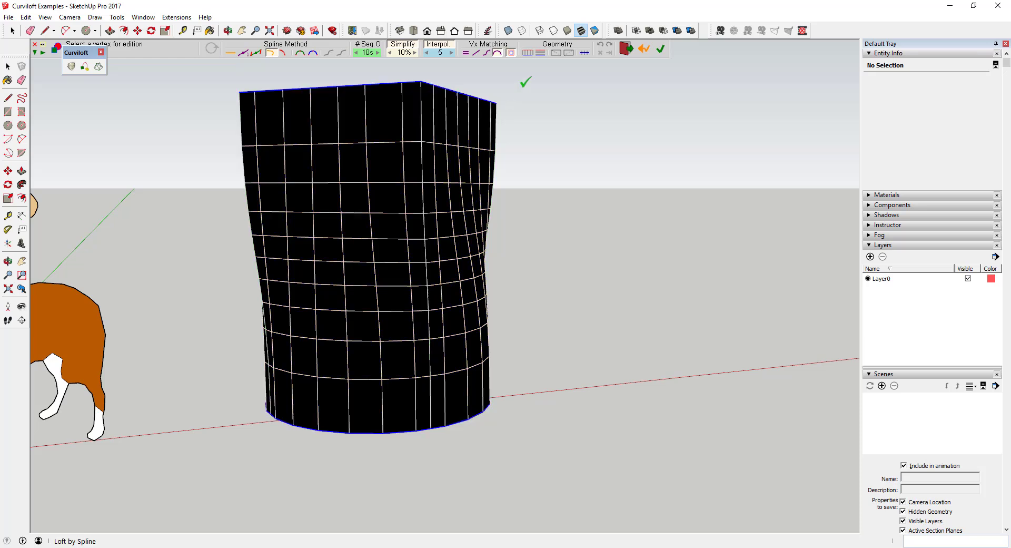
Preview the loft with only its intermediate edges and no faces, and restore the surface
{"action": "left_click", "coordinate": [541, 54]}
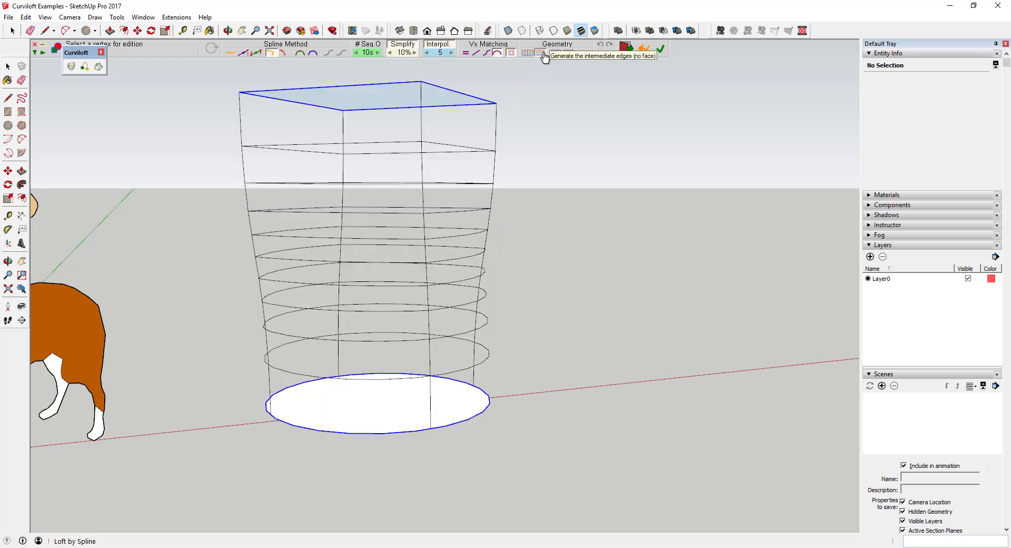
{"action": "left_click", "coordinate": [541, 53]}
{"action": "middle_click_drag", "start_coordinate": [567, 270], "coordinate": [528, 276]}
{"action": "scroll", "coordinate": [473, 204], "scroll_direction": "down", "scroll_amount": 4}
{"action": "scroll", "coordinate": [420, 255], "scroll_direction": "up", "scroll_amount": 3}
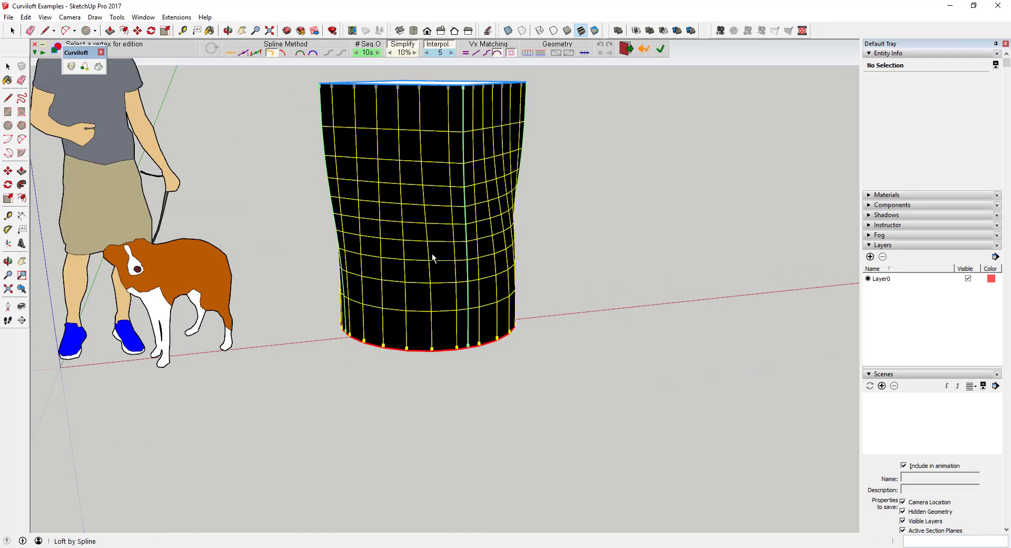
Open the loft junction's properties, try its 15° twist at increasing values up to 5, and return it to 0
{"action": "scroll", "coordinate": [433, 254], "scroll_direction": "down", "scroll_amount": 2}
{"action": "left_click", "coordinate": [435, 201]}
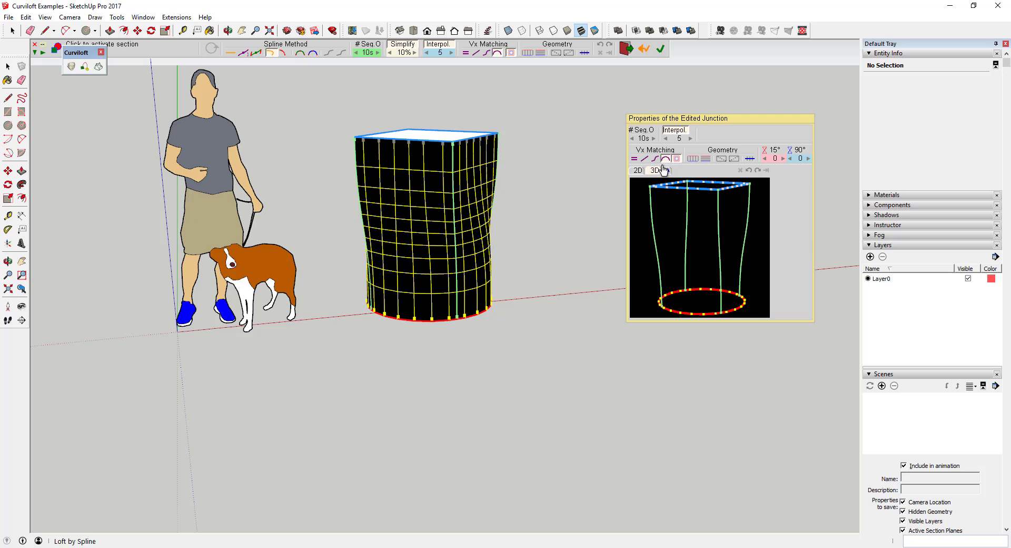
{"action": "left_click", "coordinate": [781, 157]}
{"action": "left_click", "coordinate": [782, 158]}
{"action": "left_click", "coordinate": [782, 158]}
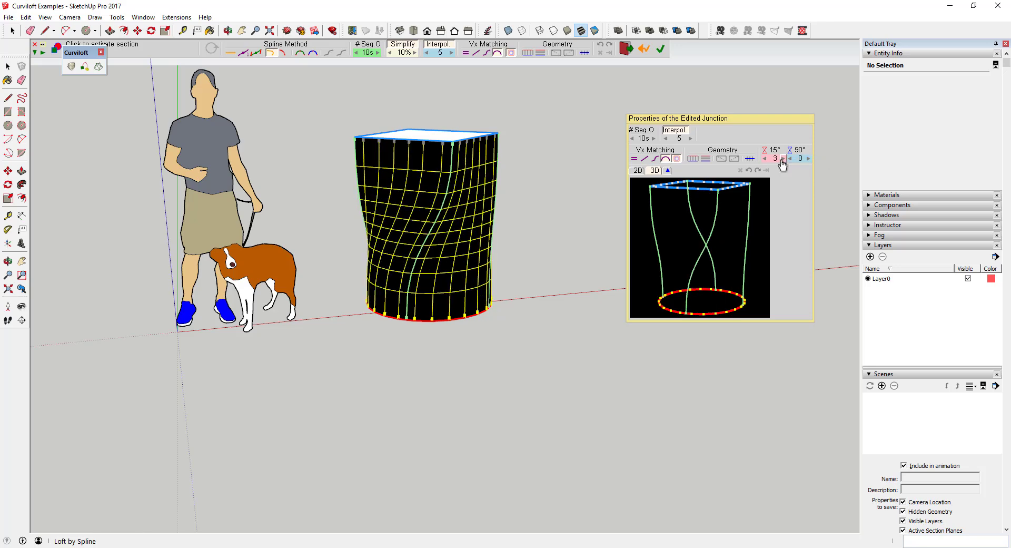
{"action": "left_click", "coordinate": [782, 158]}
{"action": "left_click", "coordinate": [782, 158]}
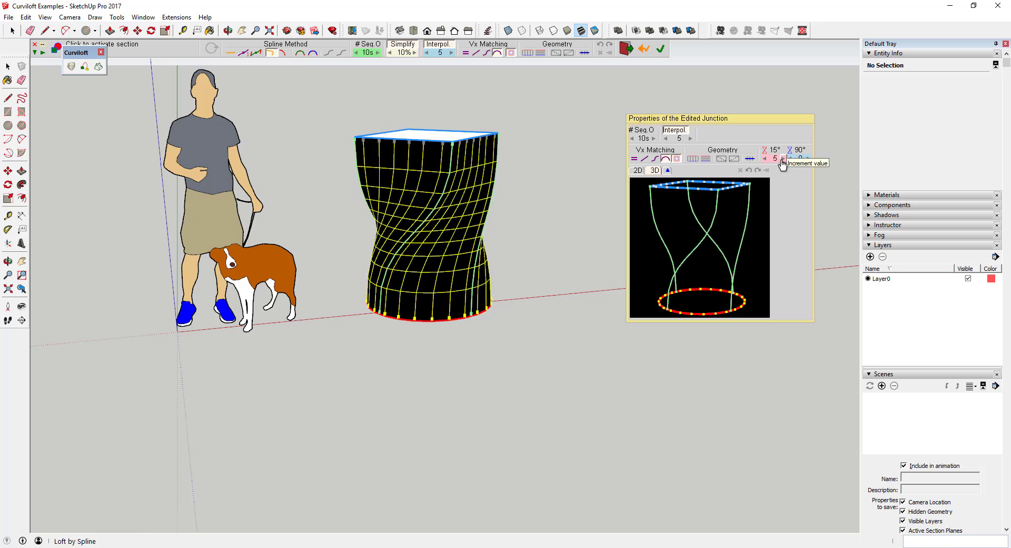
{"action": "left_click", "coordinate": [765, 159]}
{"action": "left_click", "coordinate": [765, 160]}
{"action": "left_click", "coordinate": [765, 160]}
{"action": "left_click", "coordinate": [765, 159]}
{"action": "left_click", "coordinate": [765, 159]}
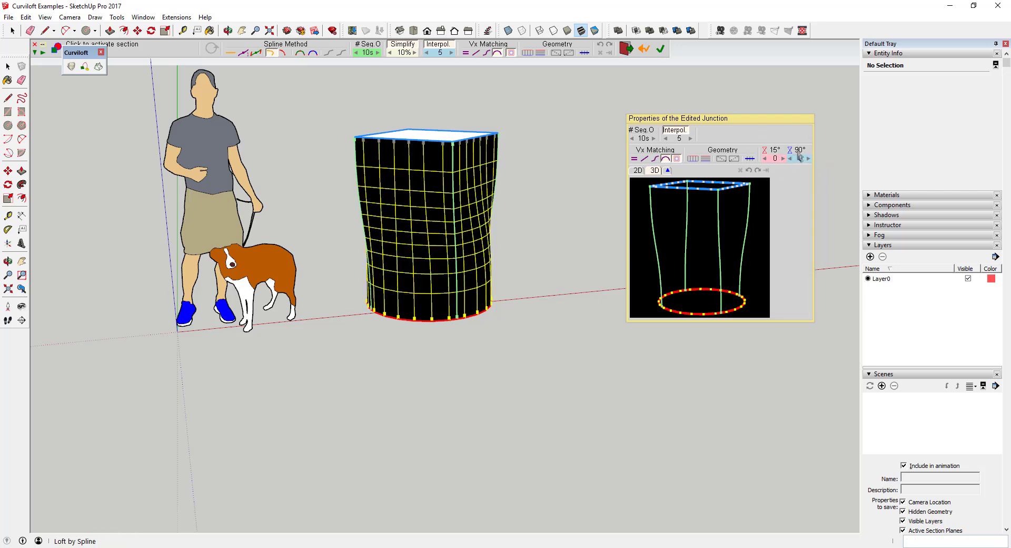
Set the junction's 15° twist to 2 and its 90° twist to 1
{"action": "left_click", "coordinate": [782, 158]}
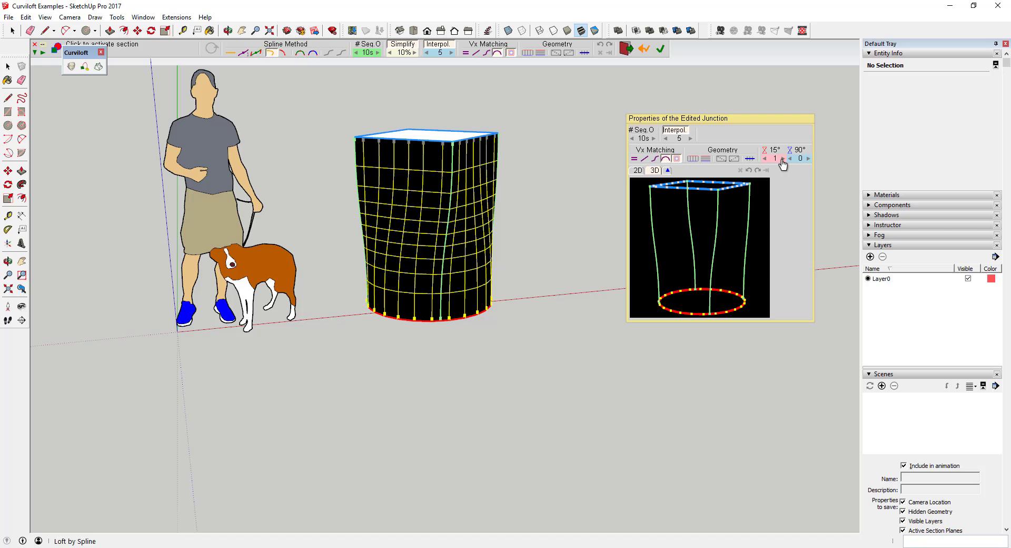
{"action": "left_click", "coordinate": [782, 158]}
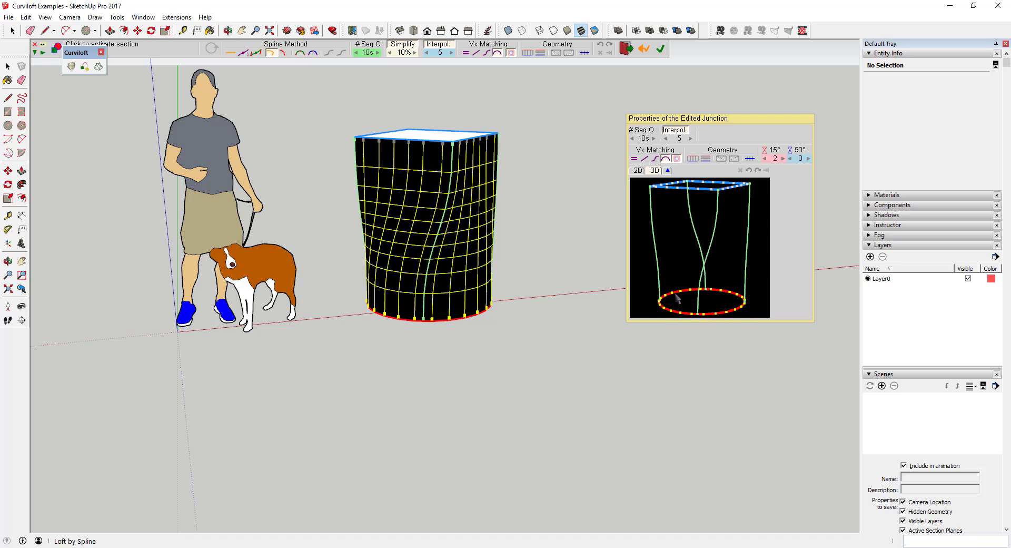
{"action": "left_click", "coordinate": [807, 158]}
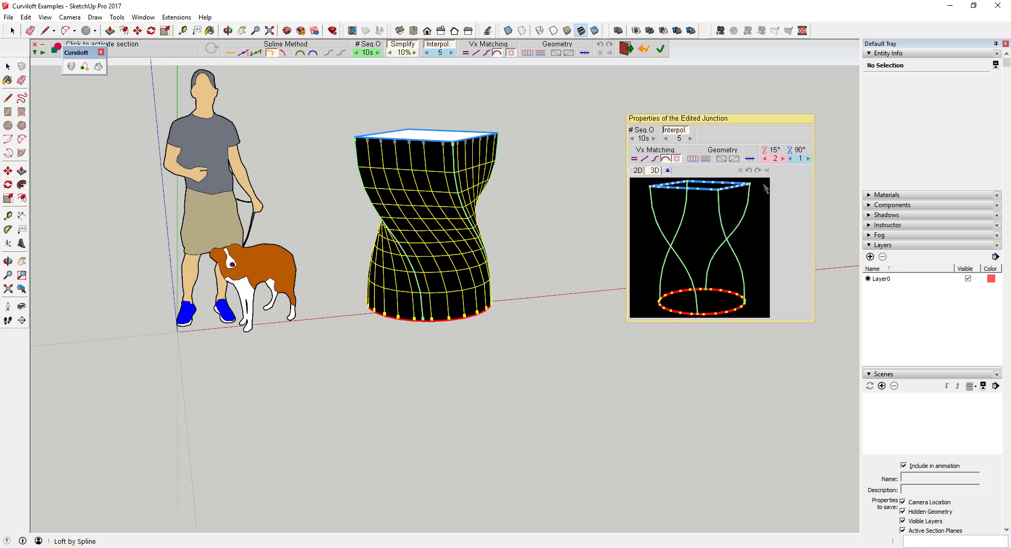
Try raising the junction's 15° twist to 4, and lower it to 0
{"action": "left_click", "coordinate": [782, 158]}
{"action": "left_click", "coordinate": [782, 159]}
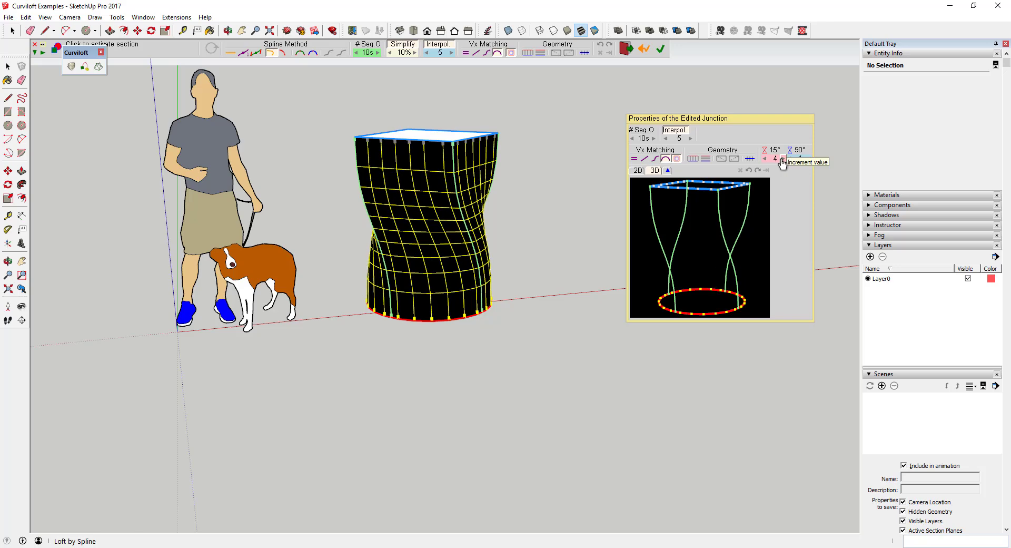
{"action": "left_click", "coordinate": [765, 158]}
{"action": "left_click", "coordinate": [765, 159]}
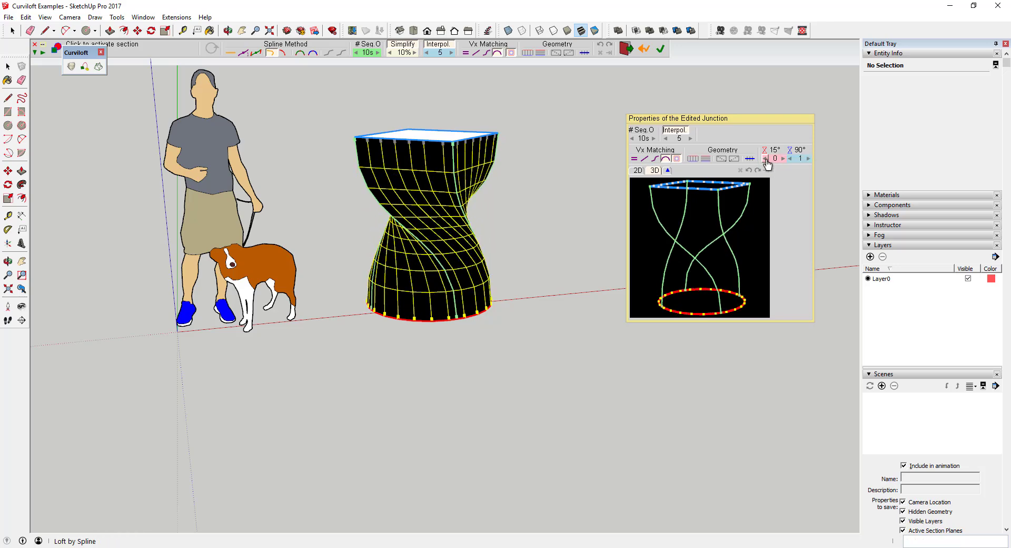
Lower the junction's 15° twist step by step into negative values, past -12
{"action": "left_click", "coordinate": [765, 159]}
{"action": "left_click", "coordinate": [765, 158]}
{"action": "left_click", "coordinate": [765, 159]}
{"action": "left_click", "coordinate": [765, 159]}
{"action": "left_click", "coordinate": [765, 158]}
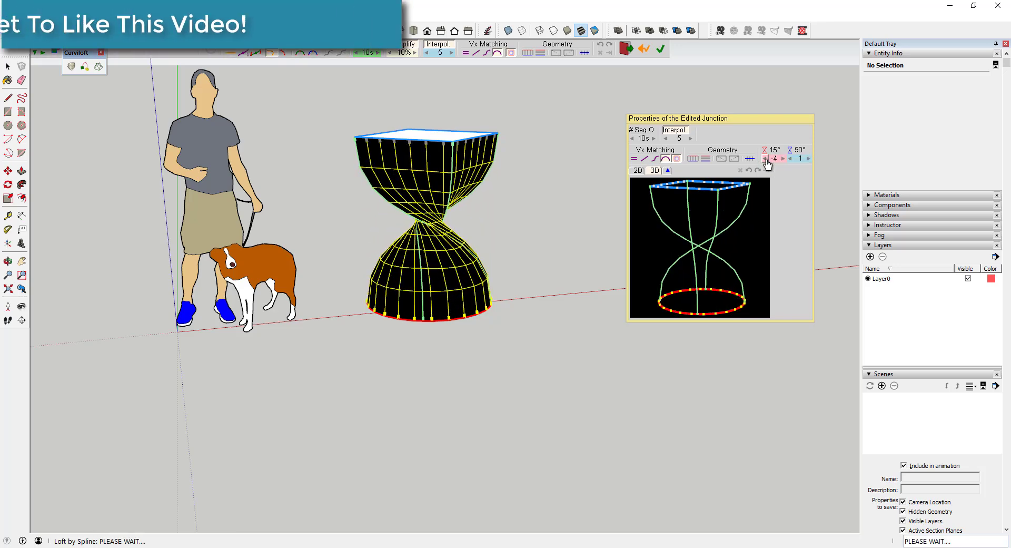
{"action": "left_click", "coordinate": [765, 159]}
{"action": "left_click", "coordinate": [765, 158]}
{"action": "left_click", "coordinate": [765, 158]}
{"action": "left_click", "coordinate": [765, 158]}
{"action": "left_click", "coordinate": [765, 159]}
{"action": "left_click", "coordinate": [765, 158]}
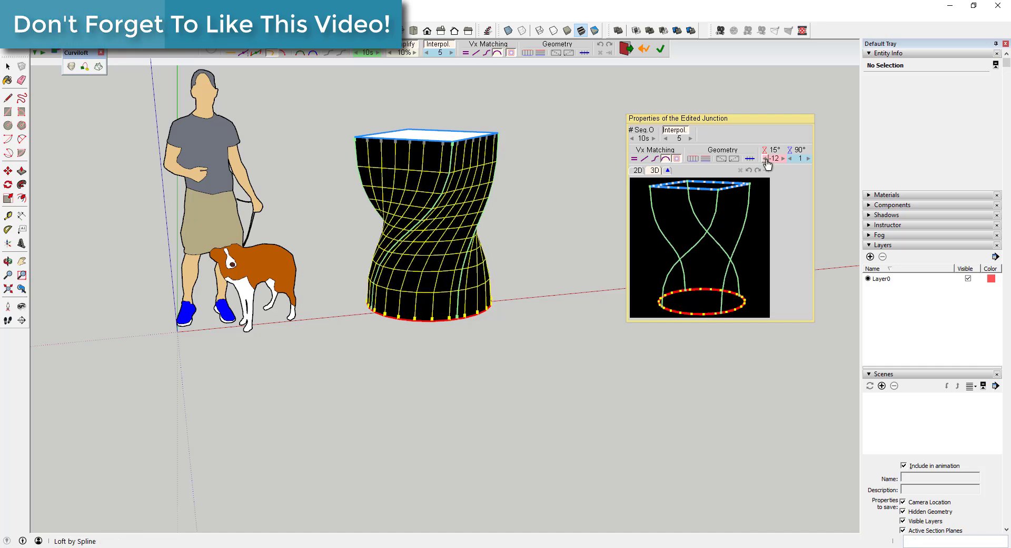
{"action": "left_click", "coordinate": [765, 158]}
{"action": "left_click", "coordinate": [765, 159]}
Raise the junction's 15° twist to 4
{"action": "left_click", "coordinate": [783, 158]}
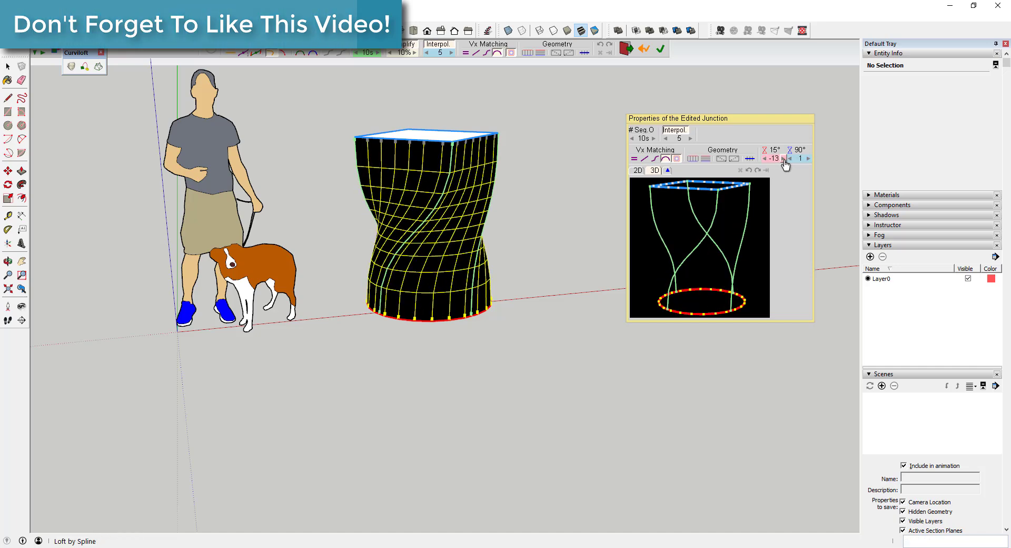
{"action": "left_click", "coordinate": [784, 159]}
{"action": "left_click", "coordinate": [784, 158]}
{"action": "left_click", "coordinate": [783, 159]}
{"action": "left_click", "coordinate": [784, 158]}
{"action": "left_click", "coordinate": [783, 158]}
{"action": "left_click", "coordinate": [784, 159]}
{"action": "left_click", "coordinate": [784, 158]}
{"action": "left_click", "coordinate": [784, 158]}
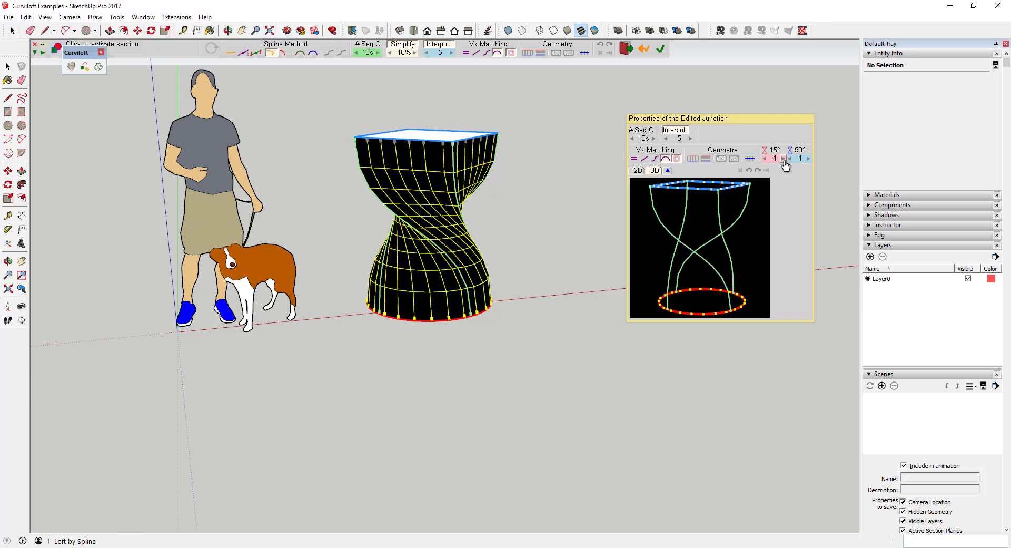
{"action": "left_click", "coordinate": [783, 159]}
{"action": "left_click", "coordinate": [784, 159]}
{"action": "left_click", "coordinate": [783, 158]}
{"action": "left_click", "coordinate": [783, 158]}
{"action": "left_click", "coordinate": [783, 158]}
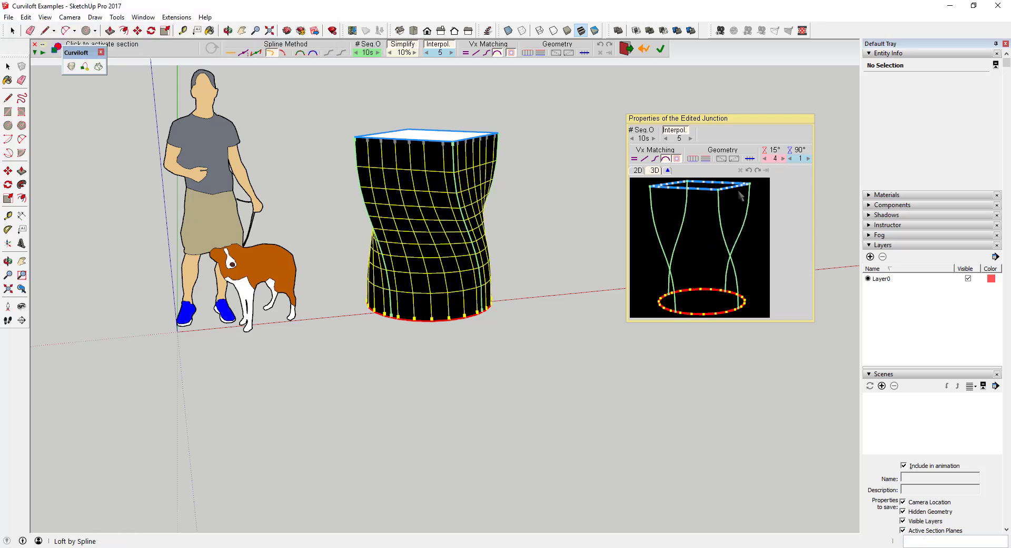
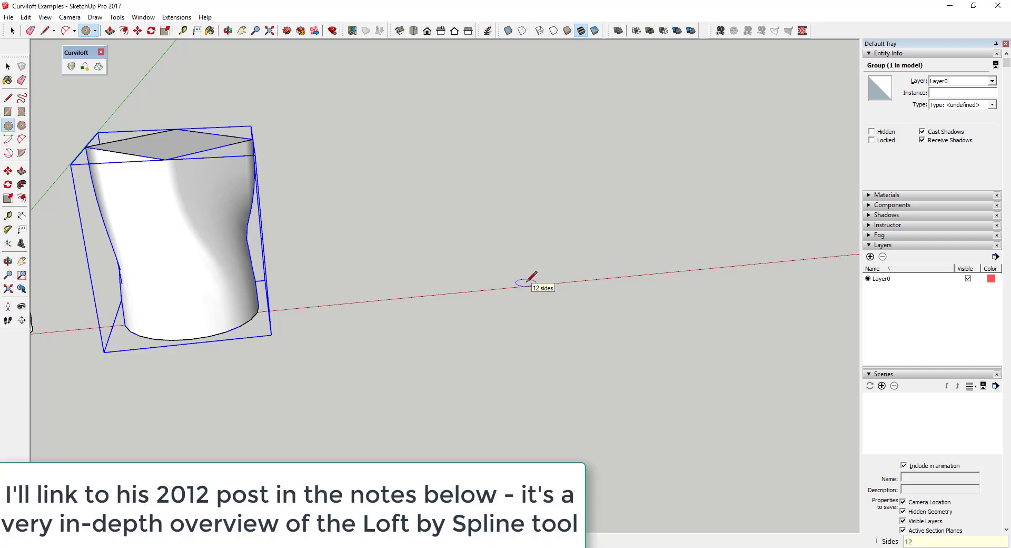
Draw a 12-sided circle with a radius of about 1' 8" on the red axis, beside the lofted solid
{"action": "left_click", "coordinate": [509, 287]}
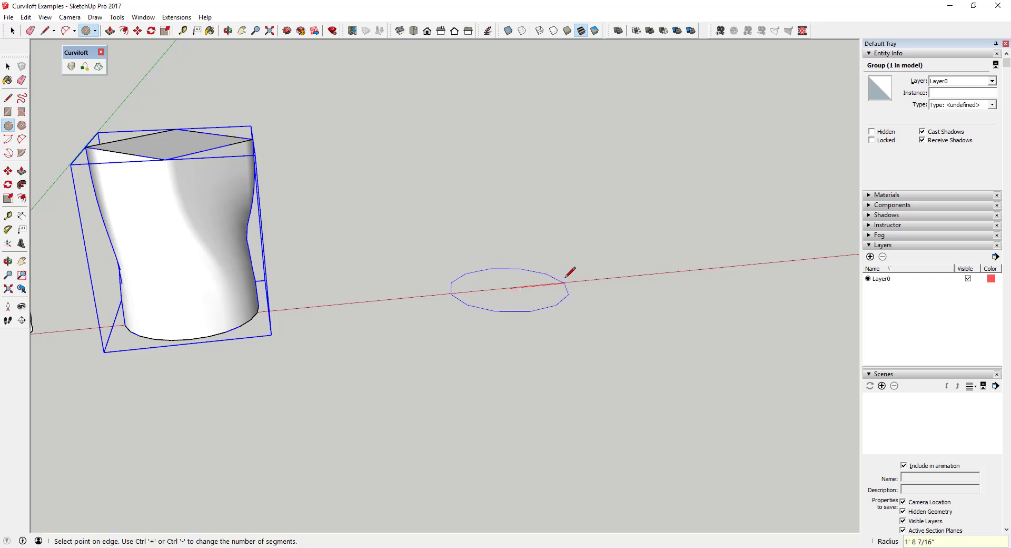
{"action": "left_click", "coordinate": [569, 273]}
{"action": "scroll", "coordinate": [569, 274], "scroll_direction": "up", "scroll_amount": 3}
{"action": "scroll", "coordinate": [553, 279], "scroll_direction": "up", "scroll_amount": 2}
Draw an arc across one edge of the 12-sided polygon, bulging outward by about 5 3/4"
{"action": "key", "text": "space"}
{"action": "key", "text": "a"}
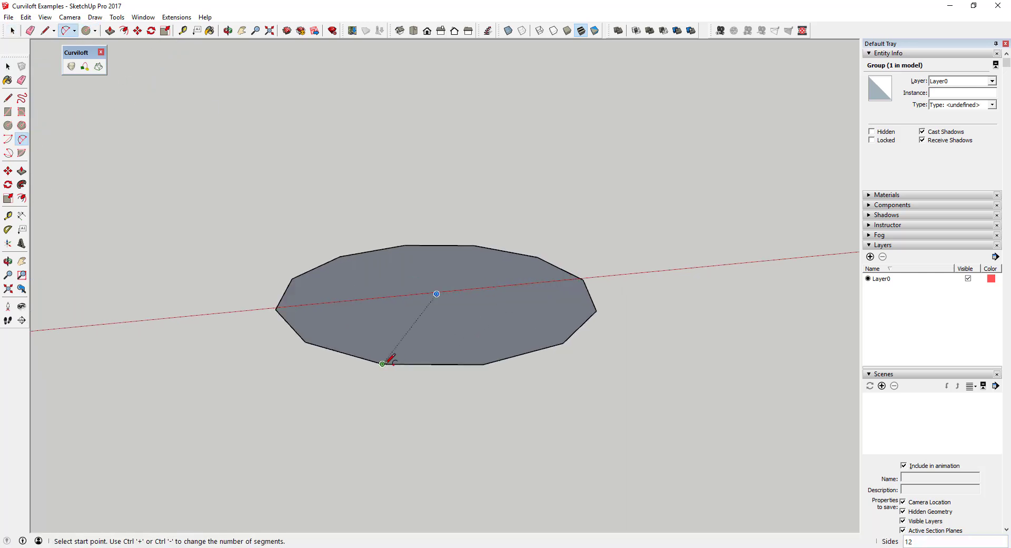
{"action": "left_click", "coordinate": [382, 364]}
{"action": "left_click", "coordinate": [483, 364]}
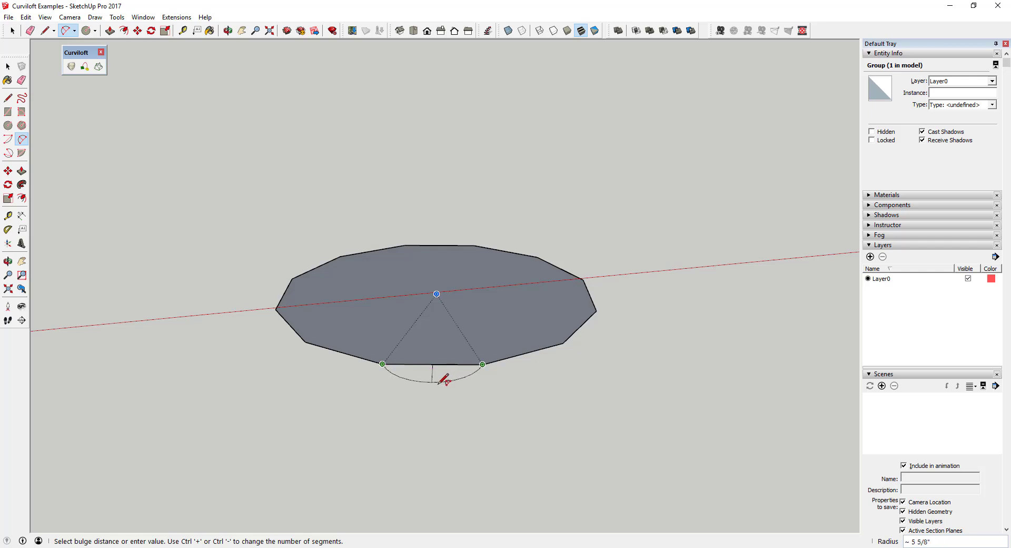
{"action": "middle_click_drag", "start_coordinate": [453, 379], "coordinate": [388, 438]}
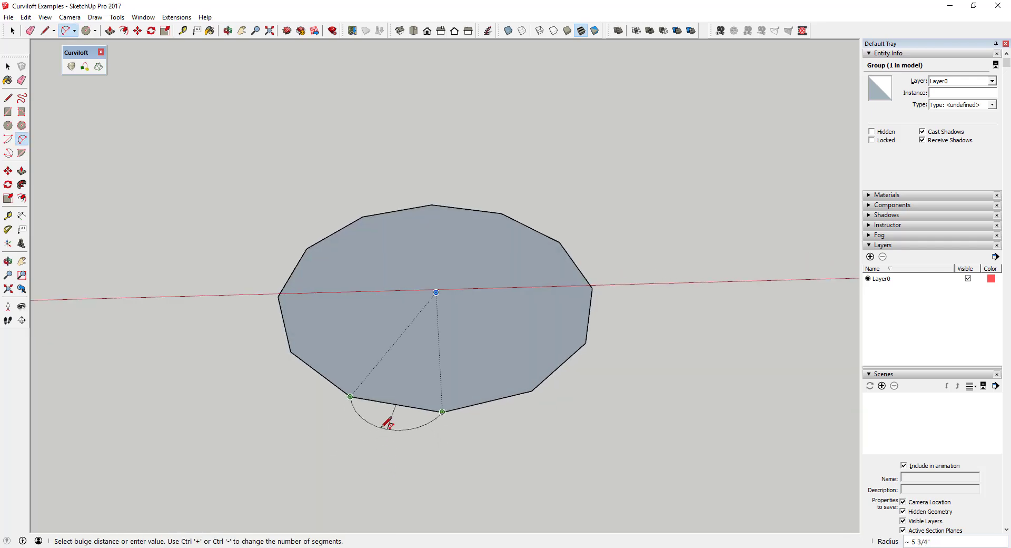
{"action": "left_click", "coordinate": [387, 421]}
Rotate-copy the arc segment's face 30° about the polygon's center and repeat the copy 12 times around it
{"action": "key", "text": "space"}
{"action": "left_click", "coordinate": [387, 423]}
{"action": "key", "text": "q"}
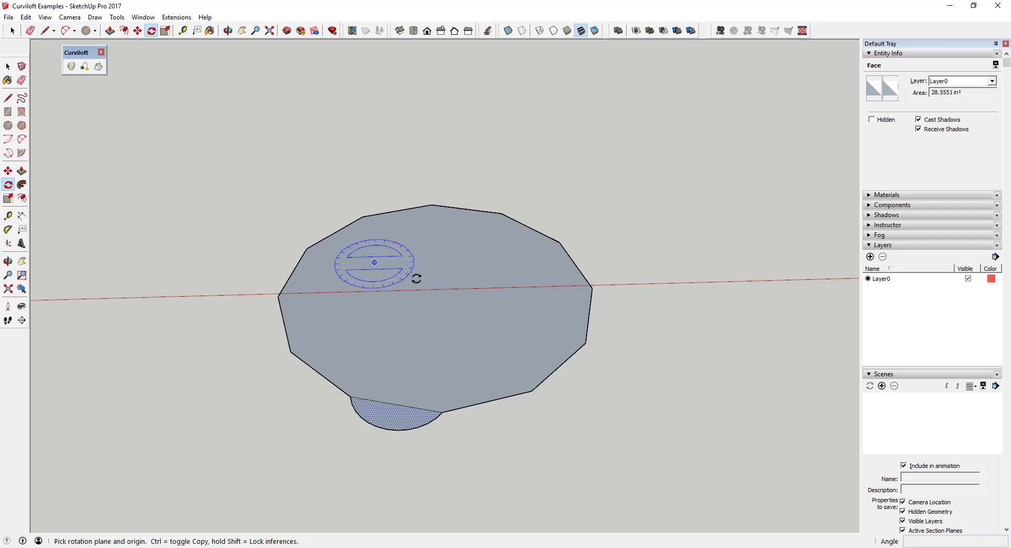
{"action": "left_click", "coordinate": [436, 293]}
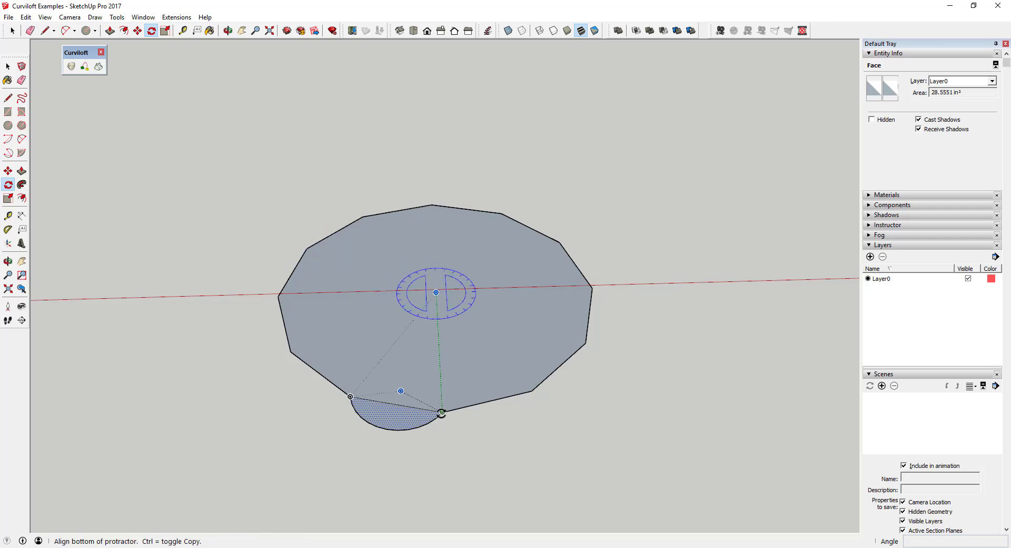
{"action": "left_click", "coordinate": [442, 412]}
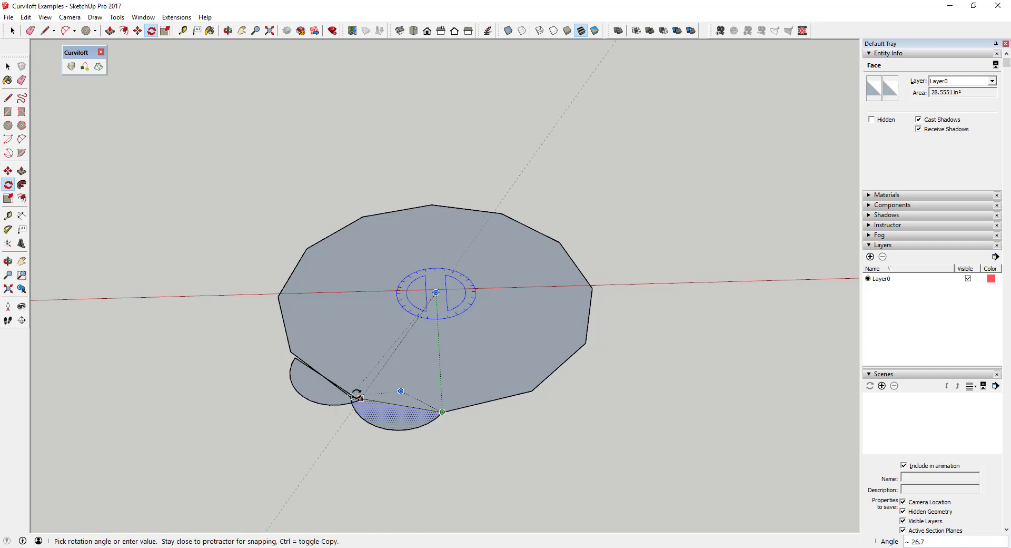
{"action": "left_click", "coordinate": [350, 396]}
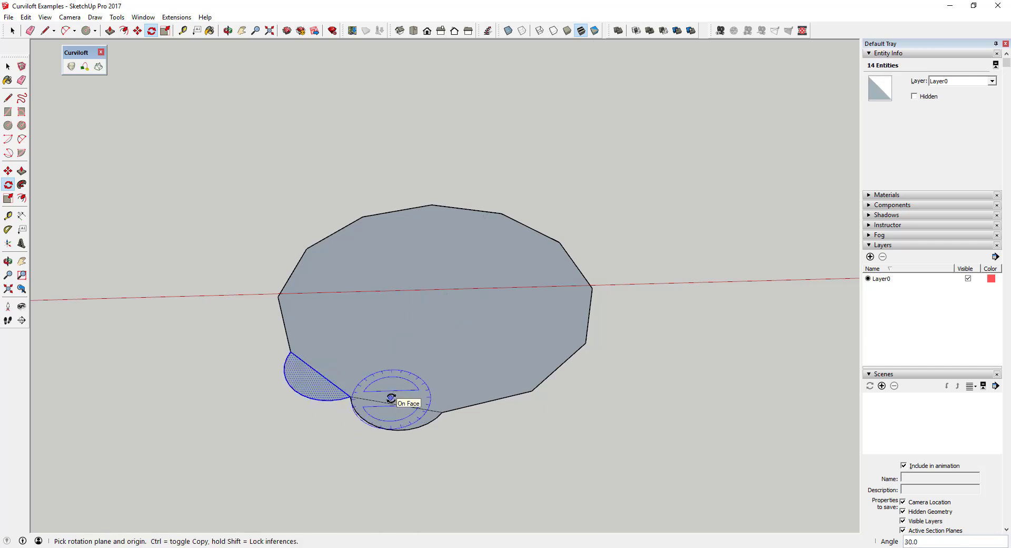
{"action": "type", "text": "*12"}
{"action": "key", "text": "Return"}
Erase the polygon's inner edges so the petals and center merge into one scalloped face
{"action": "key", "text": "e"}
{"action": "left_click", "coordinate": [321, 377]}
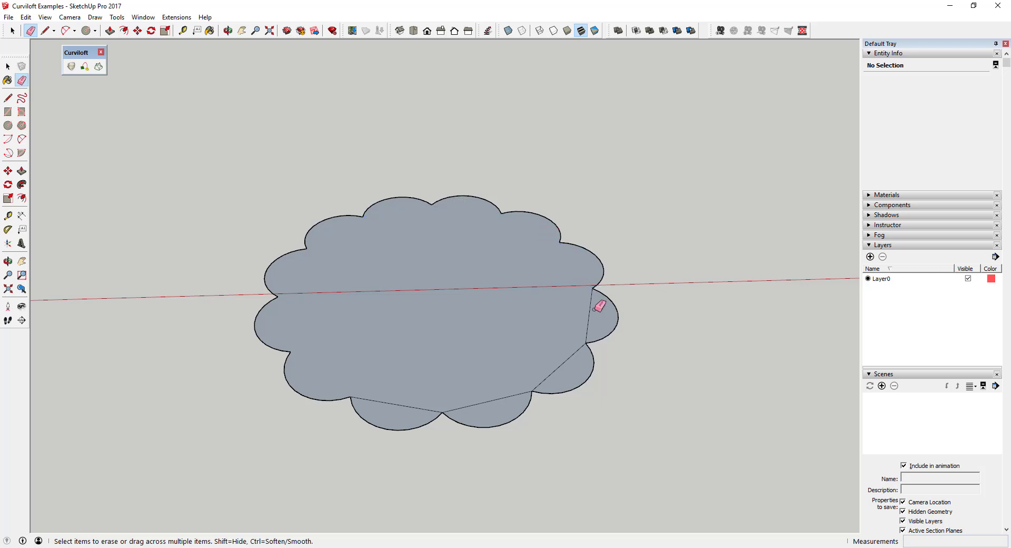
{"action": "mouse_move", "coordinate": [538, 367]}
{"action": "left_mouse_down"}
{"action": "mouse_move", "coordinate": [492, 397]}
{"action": "mouse_move", "coordinate": [401, 403]}
{"action": "mouse_move", "coordinate": [417, 397]}
{"action": "left_mouse_up"}
{"action": "key", "text": "space"}
{"action": "scroll", "coordinate": [431, 352], "scroll_direction": "down", "scroll_amount": 3}
{"action": "scroll", "coordinate": [431, 352], "scroll_direction": "down", "scroll_amount": 2}
{"action": "middle_click_drag", "start_coordinate": [431, 351], "coordinate": [442, 320]}
{"action": "left_click_drag", "start_coordinate": [329, 248], "coordinate": [546, 403]}
{"action": "key", "text": "m"}
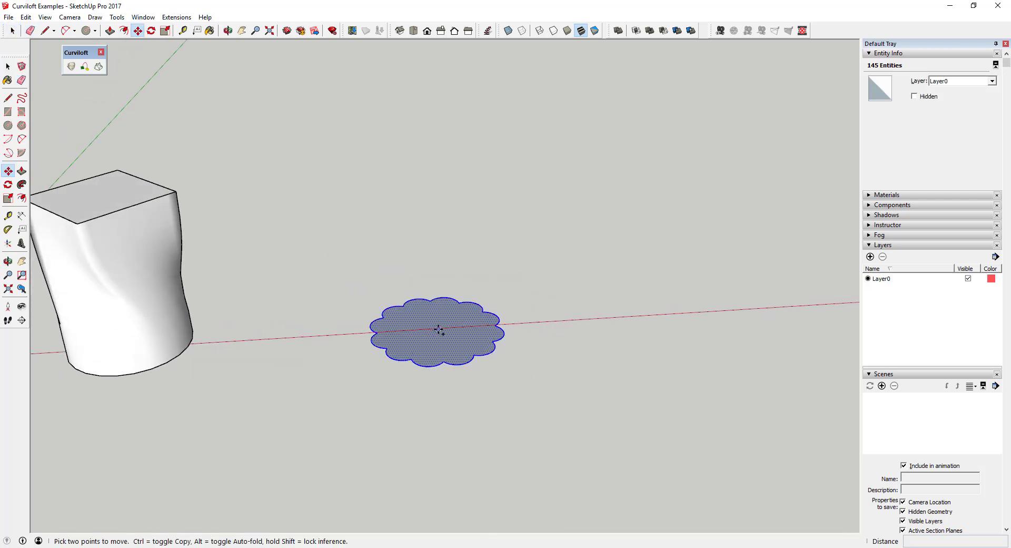
{"action": "left_click", "coordinate": [438, 330]}
{"action": "key", "text": "ctrl"}
{"action": "key", "text": "space"}
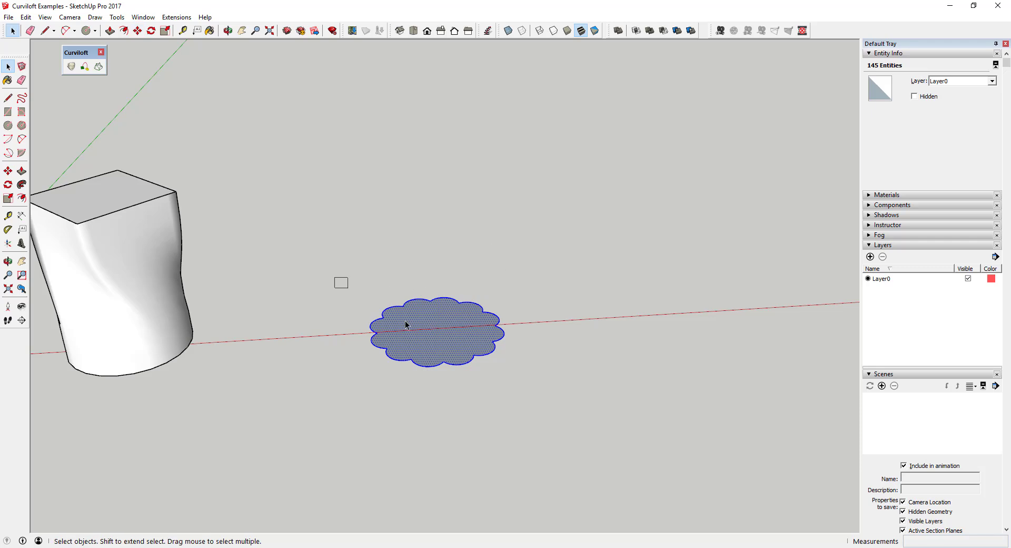
{"action": "left_click_drag", "start_coordinate": [406, 321], "coordinate": [574, 411]}
{"action": "key", "text": "m"}
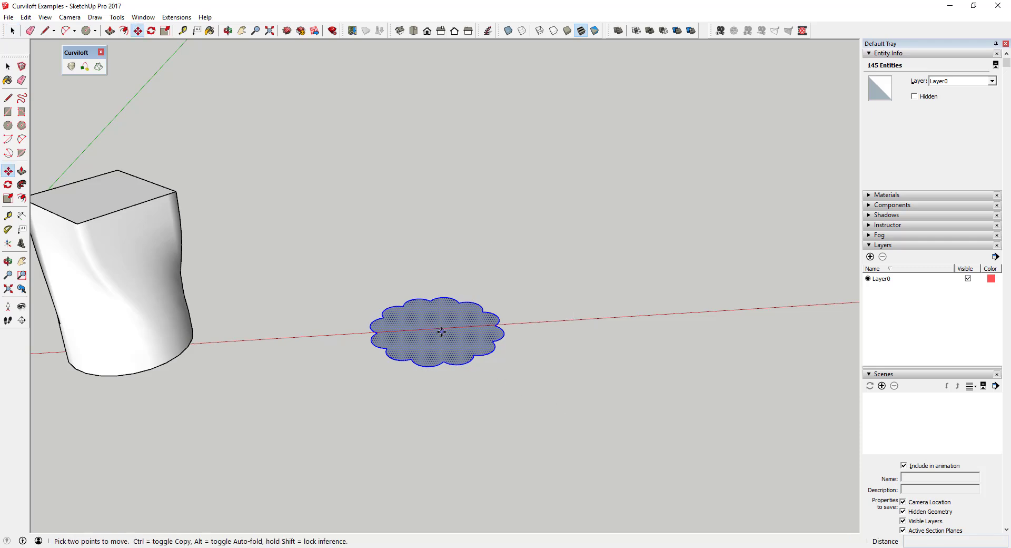
{"action": "key", "text": "space"}
Select the whole scalloped face and copy it straight up along the blue axis
{"action": "left_click_drag", "start_coordinate": [359, 276], "coordinate": [641, 419]}
{"action": "key", "text": "m"}
{"action": "left_click", "coordinate": [440, 329]}
{"action": "key", "text": "ctrl"}
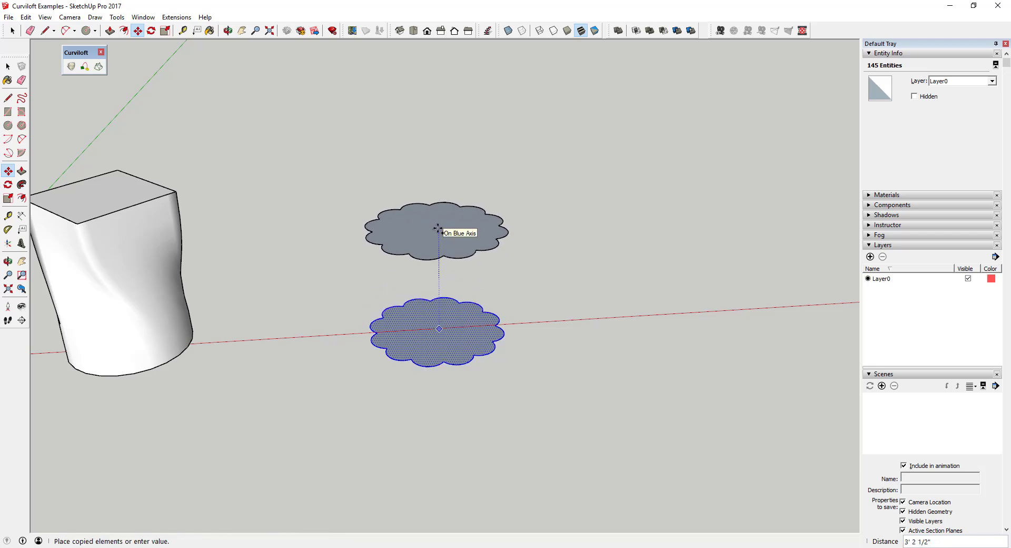
{"action": "left_click", "coordinate": [443, 248]}
{"action": "key", "text": "space"}
Scale the raised copy of the scalloped face uniformly about its center to about half its size
{"action": "key", "text": "s"}
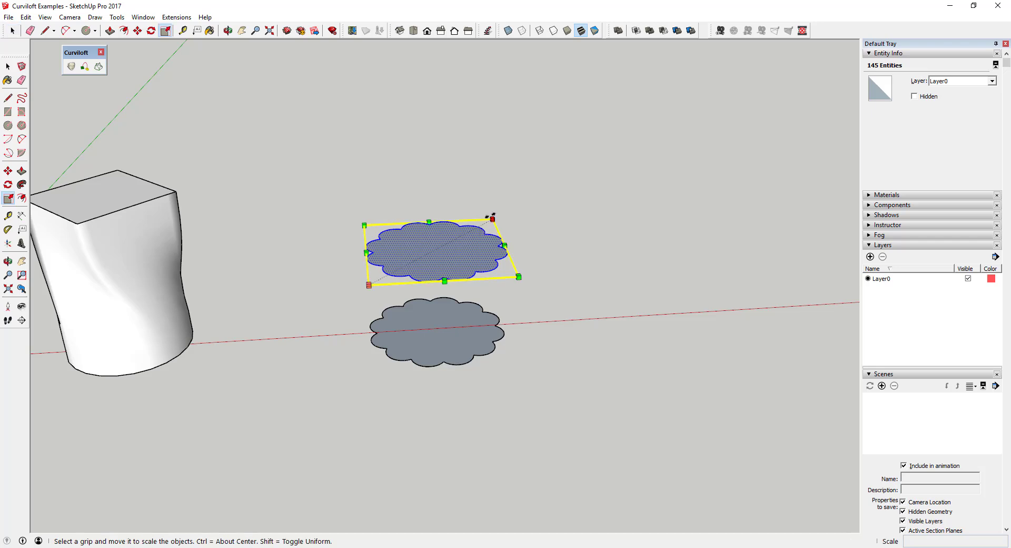
{"action": "left_click_drag", "start_coordinate": [493, 219], "coordinate": [466, 232], "text": "ctrl"}
{"action": "key", "text": "space"}
Copy the full-size base profile straight up the blue axis to a position above the small profile
{"action": "left_click", "coordinate": [437, 331]}
{"action": "key", "text": "m"}
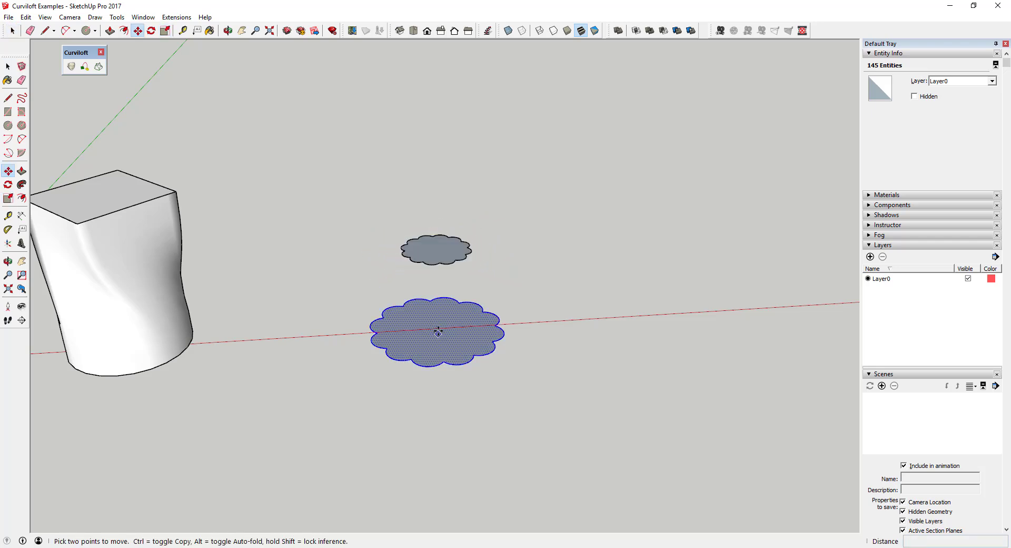
{"action": "left_click_drag", "start_coordinate": [437, 331], "coordinate": [438, 169], "text": "ctrl"}
{"action": "key", "text": "space"}
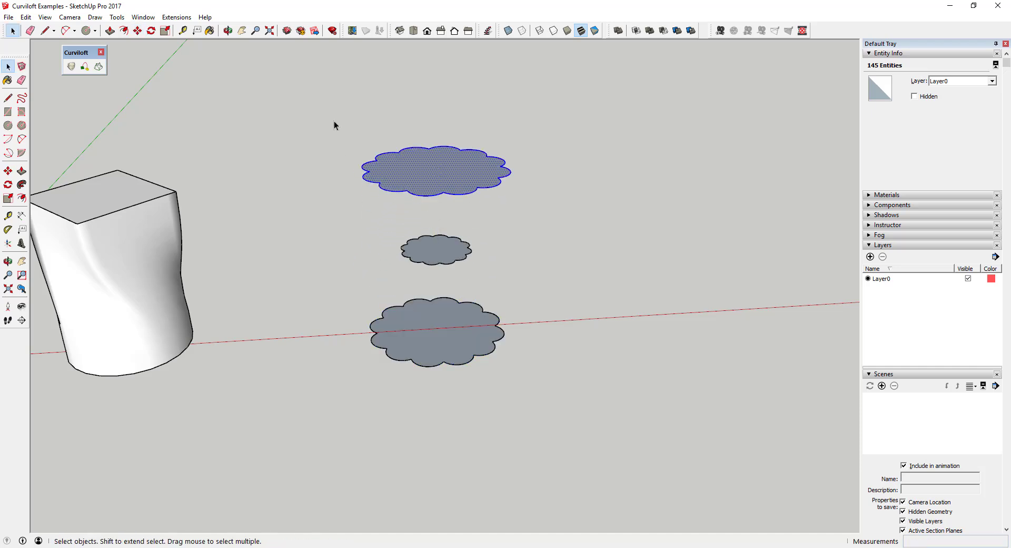
Select all three scalloped profiles and loft them with Curviloft's Loft by Spline
{"action": "left_click_drag", "start_coordinate": [293, 79], "coordinate": [575, 490]}
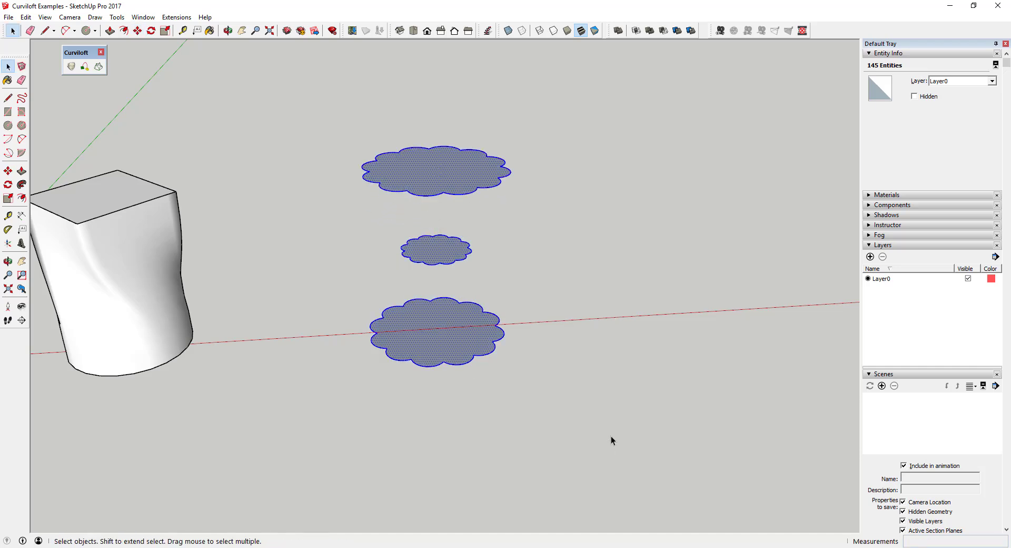
{"action": "left_click", "coordinate": [71, 67]}
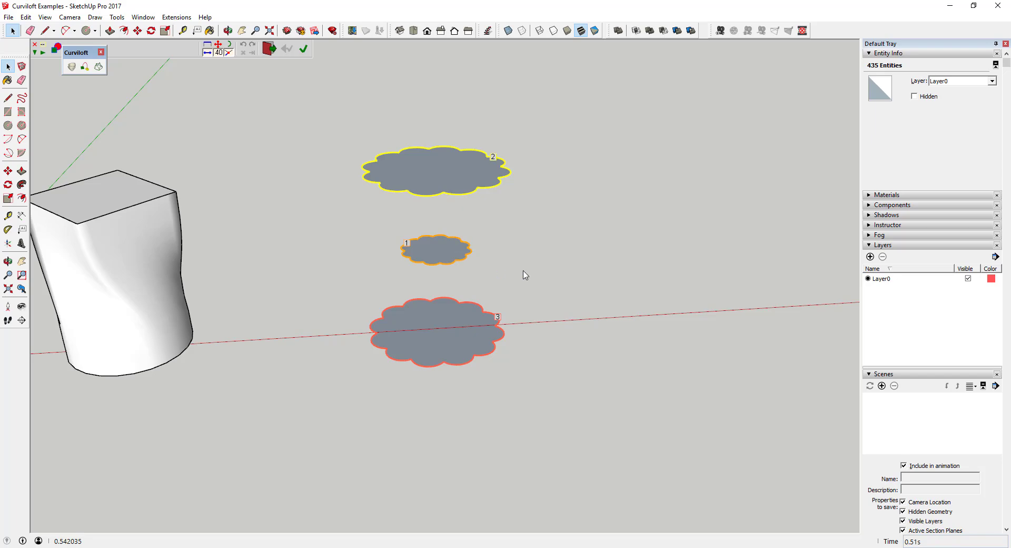
{"action": "scroll", "coordinate": [492, 265], "scroll_direction": "up", "scroll_amount": 2}
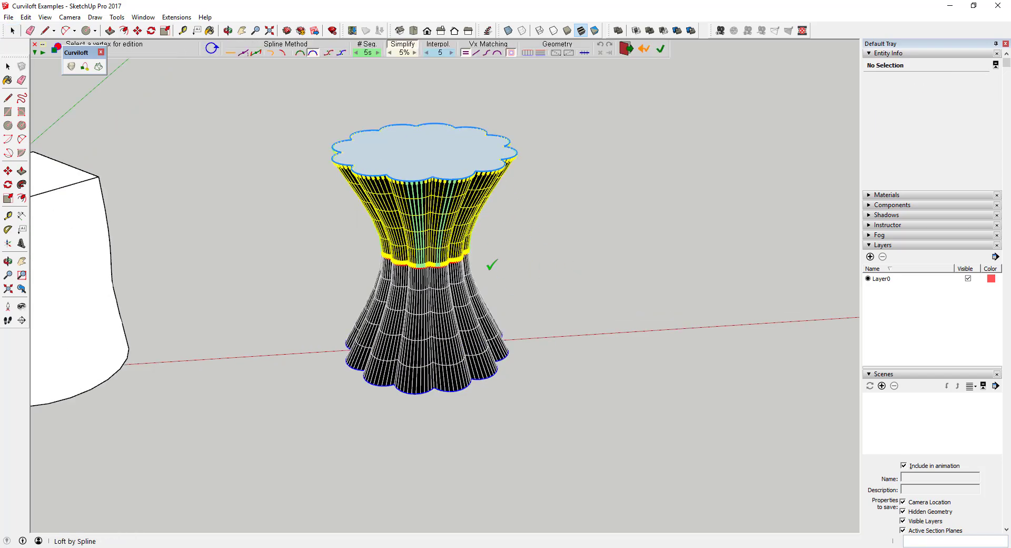
{"action": "scroll", "coordinate": [469, 270], "scroll_direction": "up", "scroll_amount": 2}
{"action": "middle_click_drag", "start_coordinate": [467, 305], "coordinate": [342, 279]}
{"action": "scroll", "coordinate": [453, 223], "scroll_direction": "down", "scroll_amount": 1}
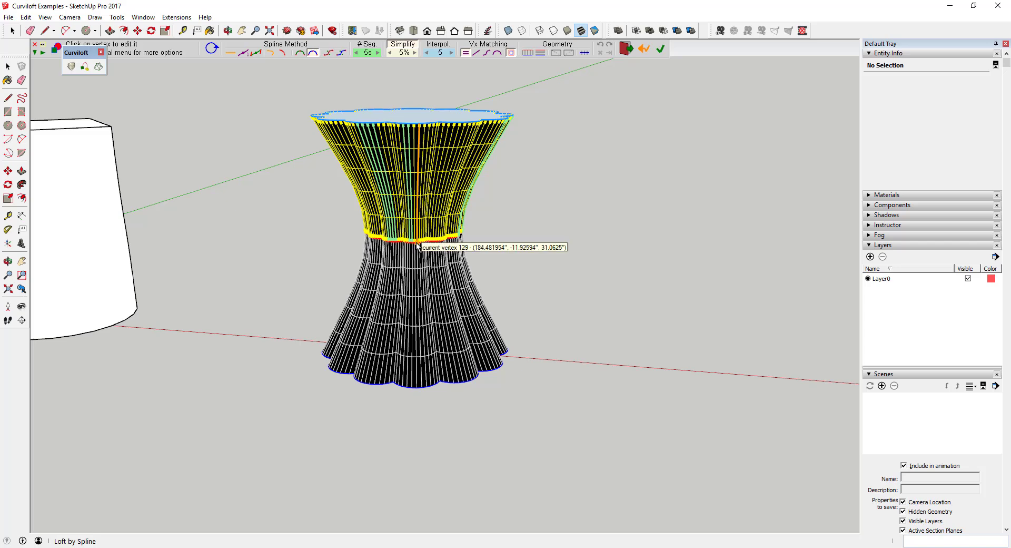
Open the upper junction's properties and raise its 15° twist step by step to 4
{"action": "left_click", "coordinate": [423, 212]}
{"action": "left_click", "coordinate": [779, 162]}
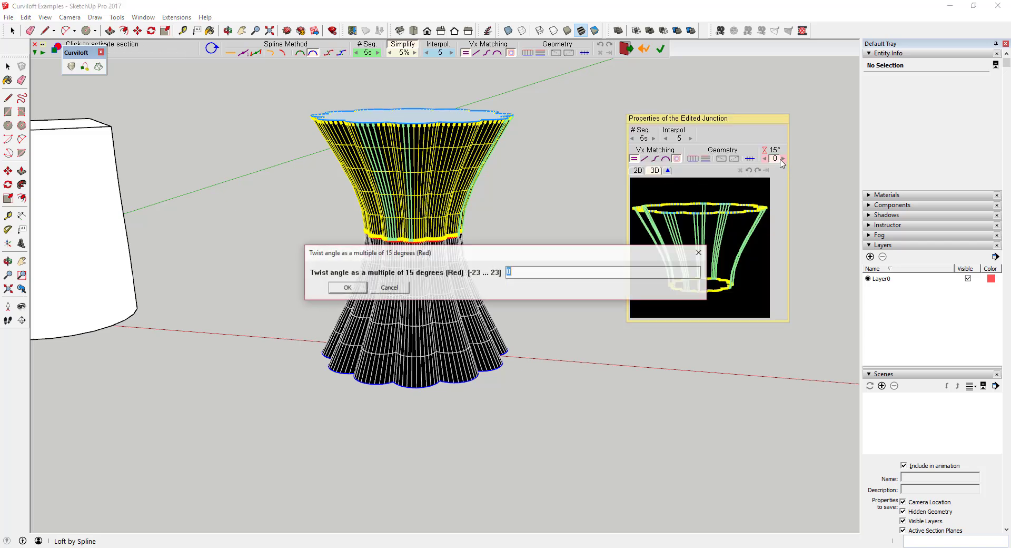
{"action": "left_click", "coordinate": [388, 287]}
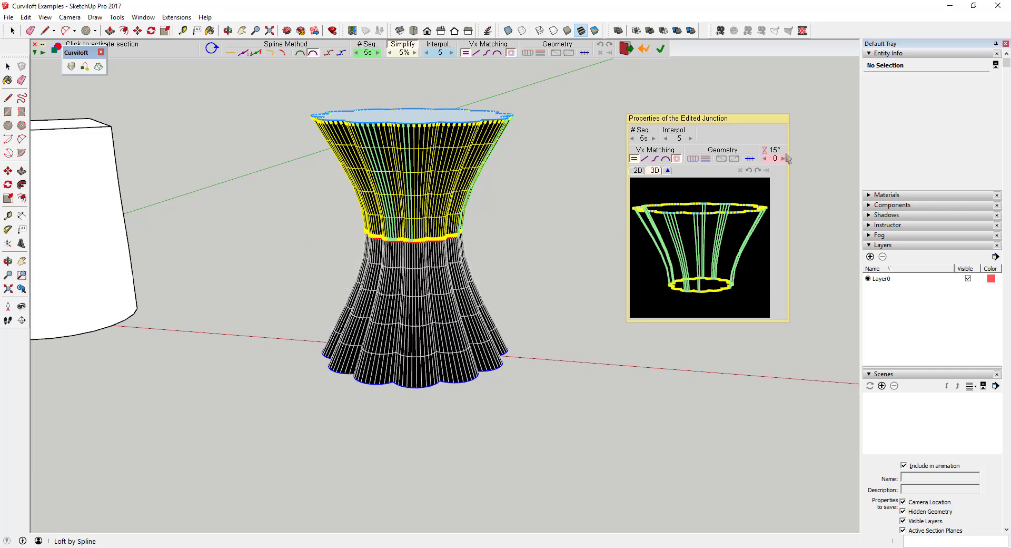
{"action": "left_click", "coordinate": [783, 159]}
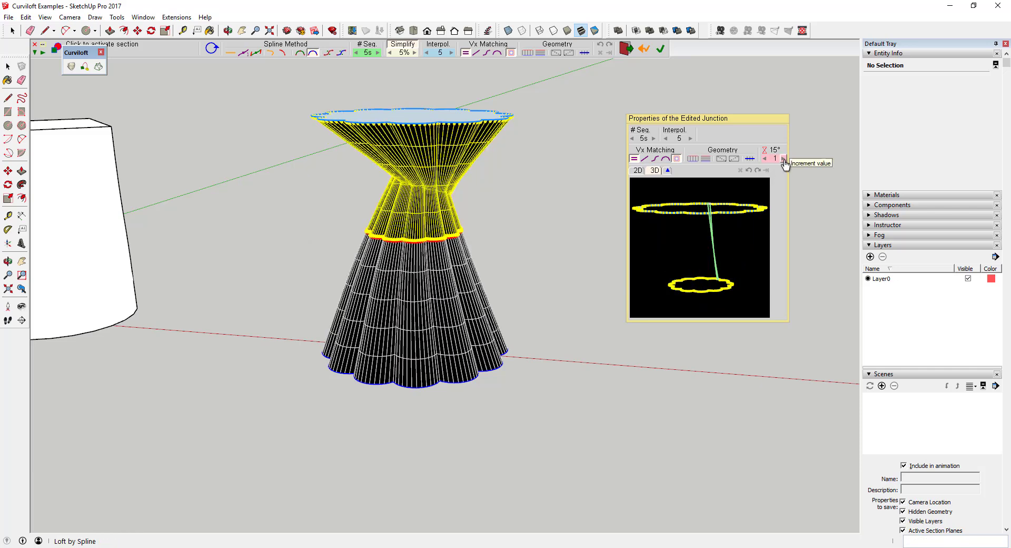
{"action": "left_click", "coordinate": [784, 159]}
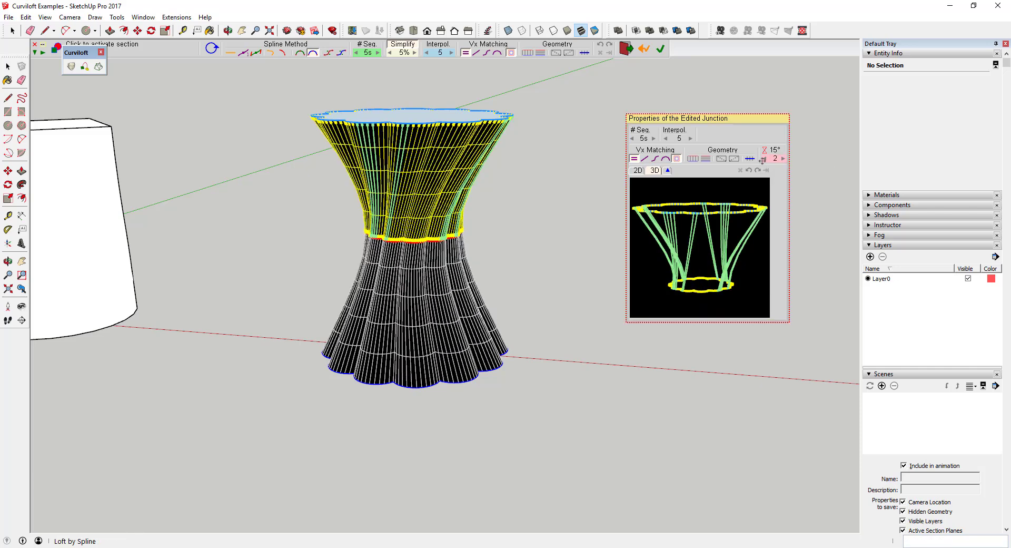
{"action": "left_click_drag", "start_coordinate": [761, 160], "coordinate": [784, 158]}
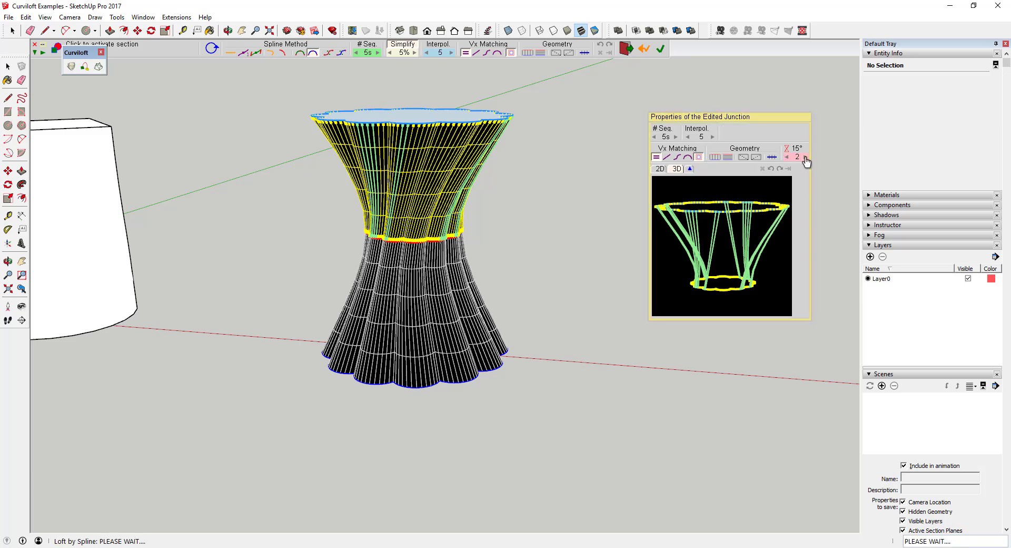
{"action": "left_click", "coordinate": [805, 158]}
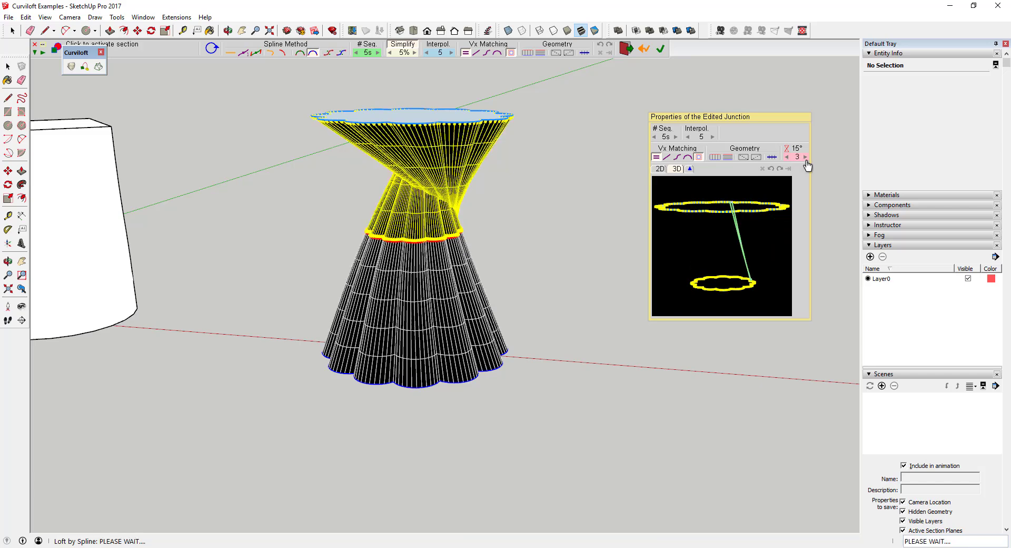
{"action": "middle_click_drag", "start_coordinate": [616, 256], "coordinate": [292, 272]}
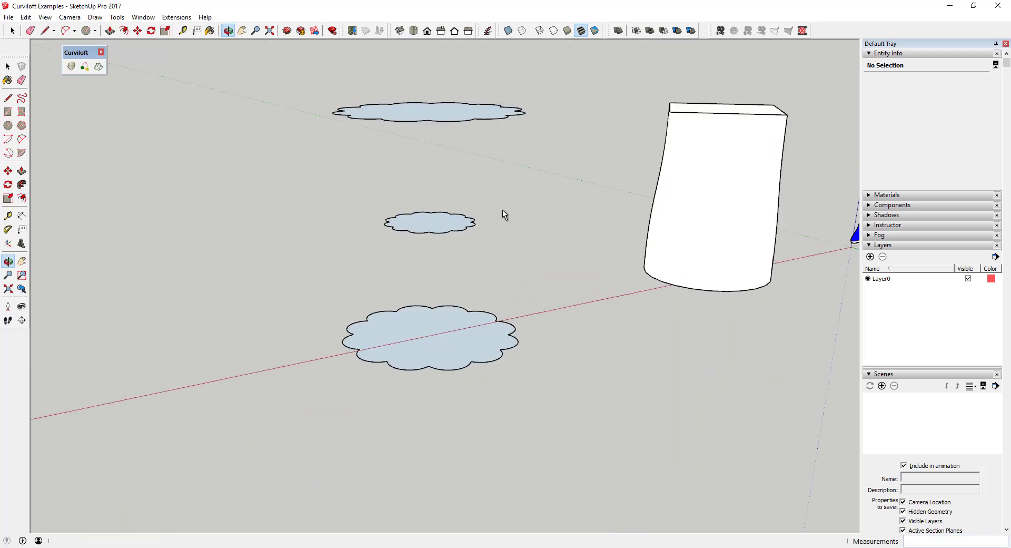
{"action": "middle_click_drag", "start_coordinate": [500, 214], "coordinate": [371, 210]}
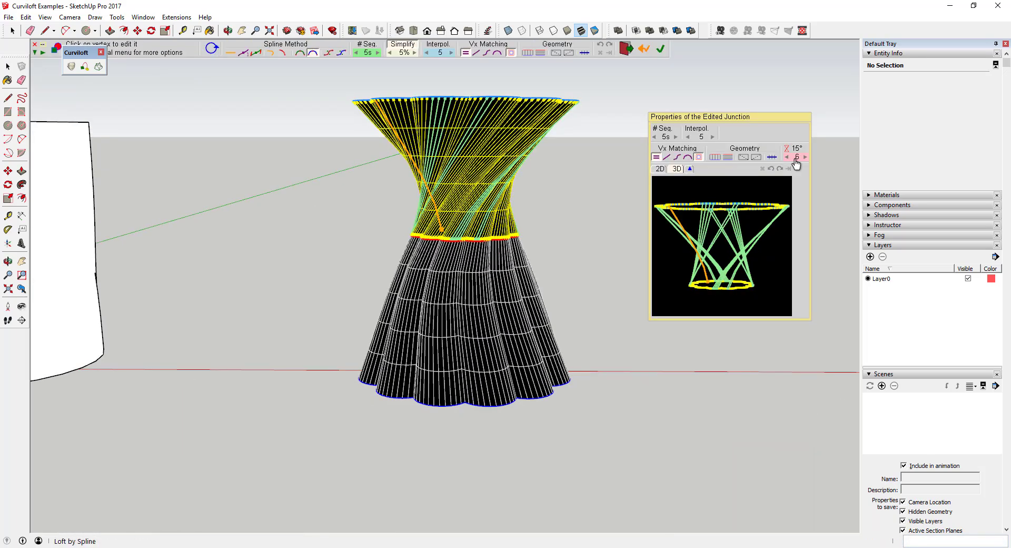
Set the upper junction's 15° twist to 1, raise it to 2, and leave the loft without generating it
{"action": "left_click", "coordinate": [796, 158]}
{"action": "type", "text": "1"}
{"action": "key", "text": "Return"}
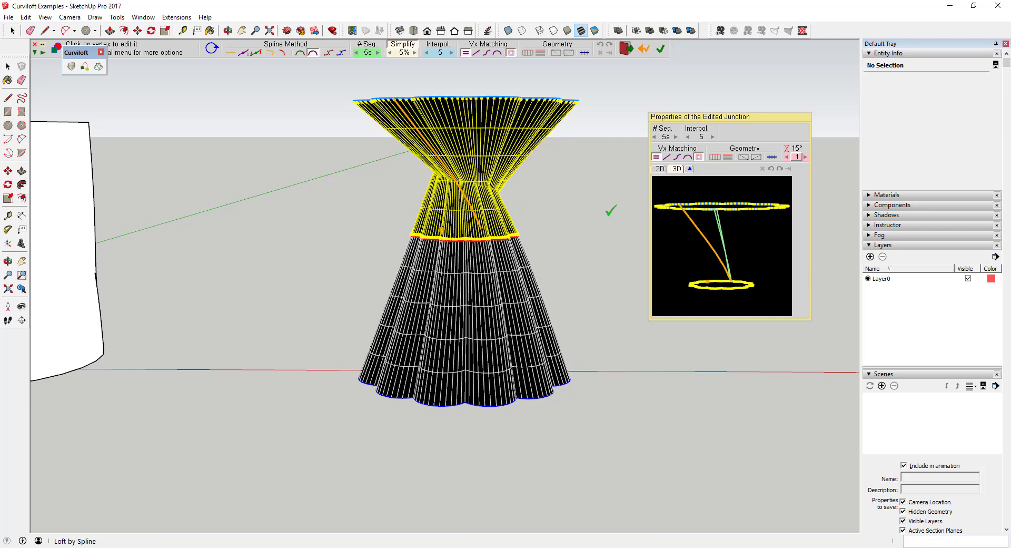
{"action": "left_click", "coordinate": [805, 157]}
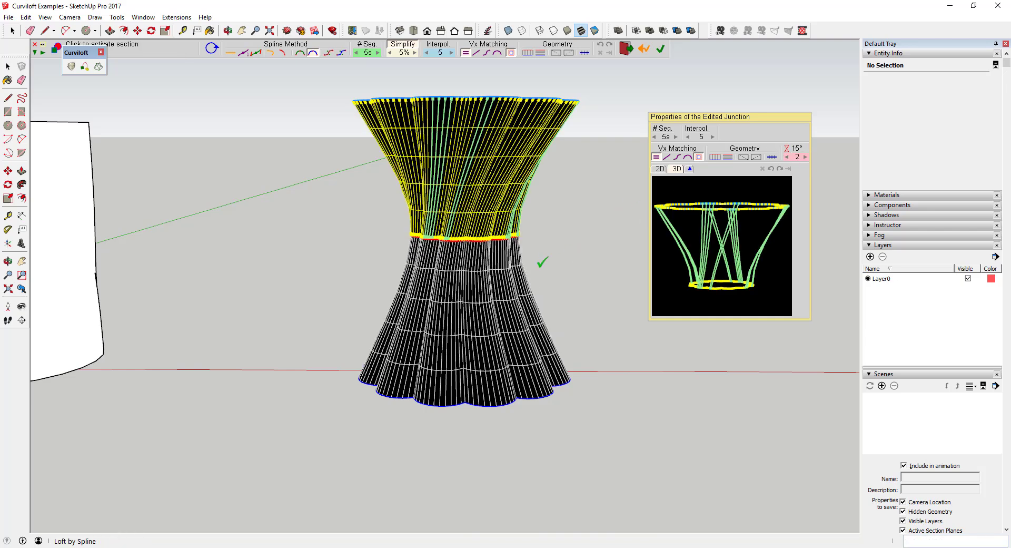
{"action": "scroll", "coordinate": [542, 262], "scroll_direction": "down", "scroll_amount": 3}
{"action": "key", "text": "space"}
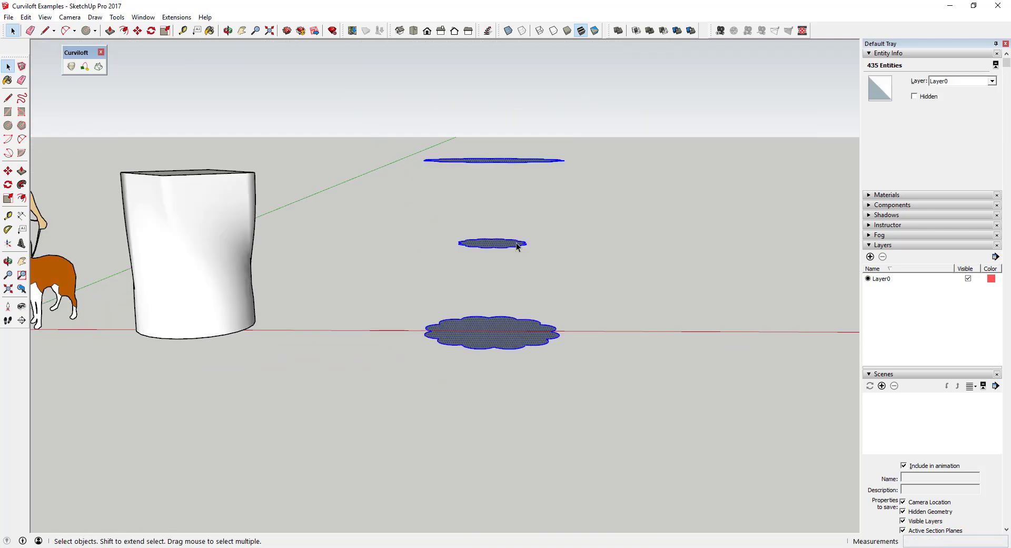
Delete the full-size scalloped profile lying on the ground
{"action": "middle_click_drag", "start_coordinate": [516, 245], "coordinate": [536, 259]}
{"action": "left_click_drag", "start_coordinate": [402, 256], "coordinate": [655, 407]}
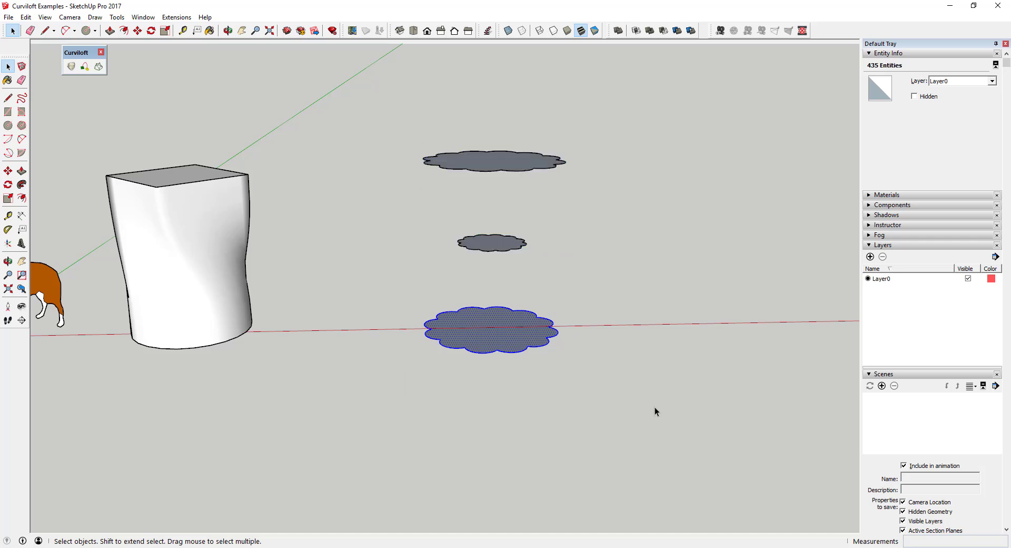
{"action": "key", "text": "Delete"}
Loft the two remaining scalloped profiles with Curviloft's Loft by Spline
{"action": "left_click_drag", "start_coordinate": [397, 101], "coordinate": [666, 274]}
{"action": "scroll", "coordinate": [479, 150], "scroll_direction": "up", "scroll_amount": 4}
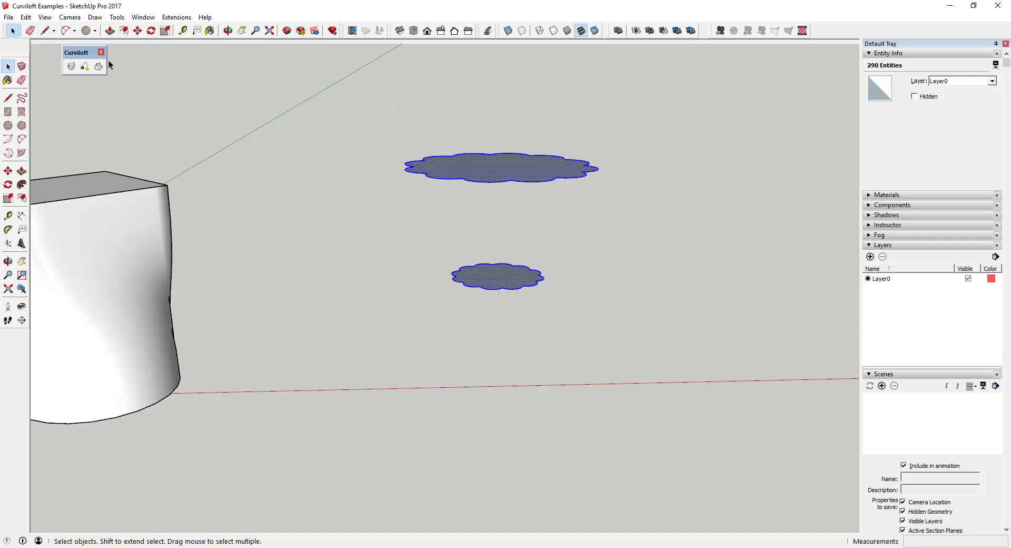
{"action": "left_click", "coordinate": [75, 67]}
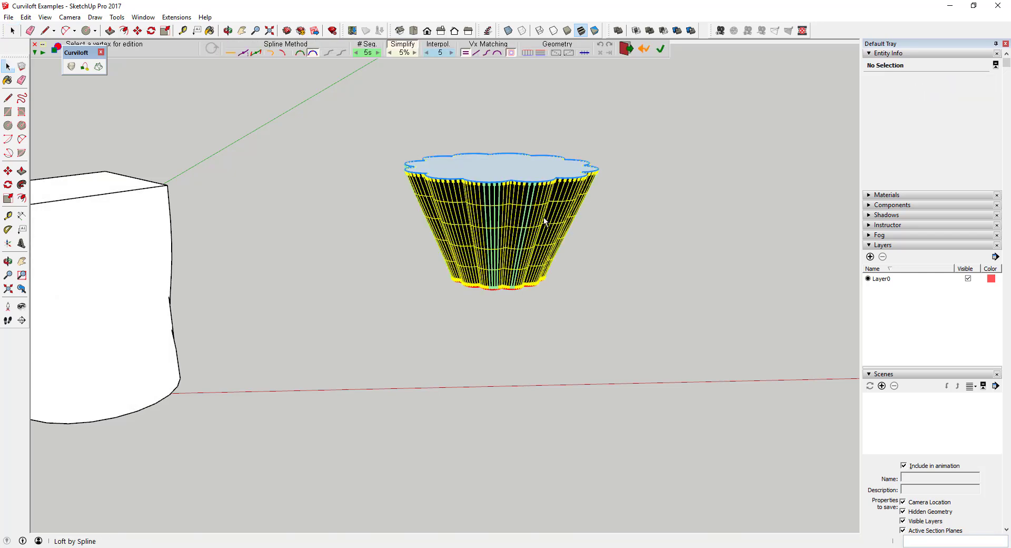
{"action": "middle_click_drag", "start_coordinate": [545, 221], "coordinate": [514, 256]}
{"action": "scroll", "coordinate": [520, 232], "scroll_direction": "up", "scroll_amount": 2}
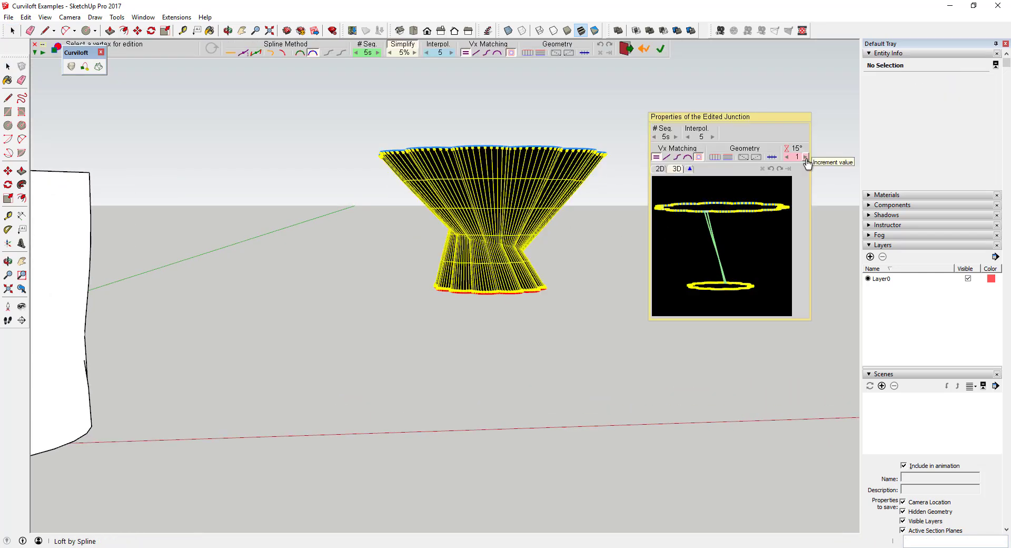
Raise the edited junction's 15° twist to 4 and generate the loft
{"action": "left_click", "coordinate": [805, 158]}
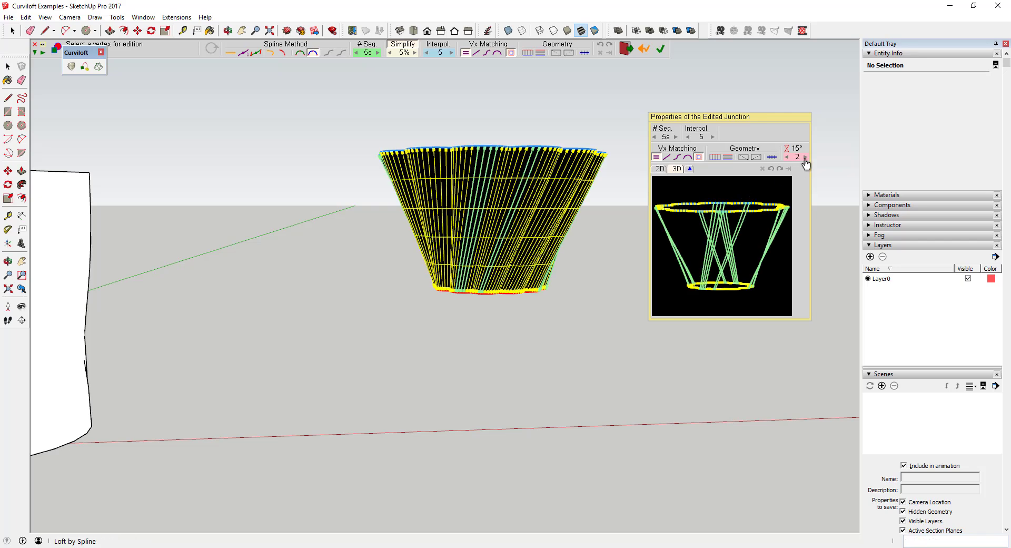
{"action": "left_click", "coordinate": [806, 158]}
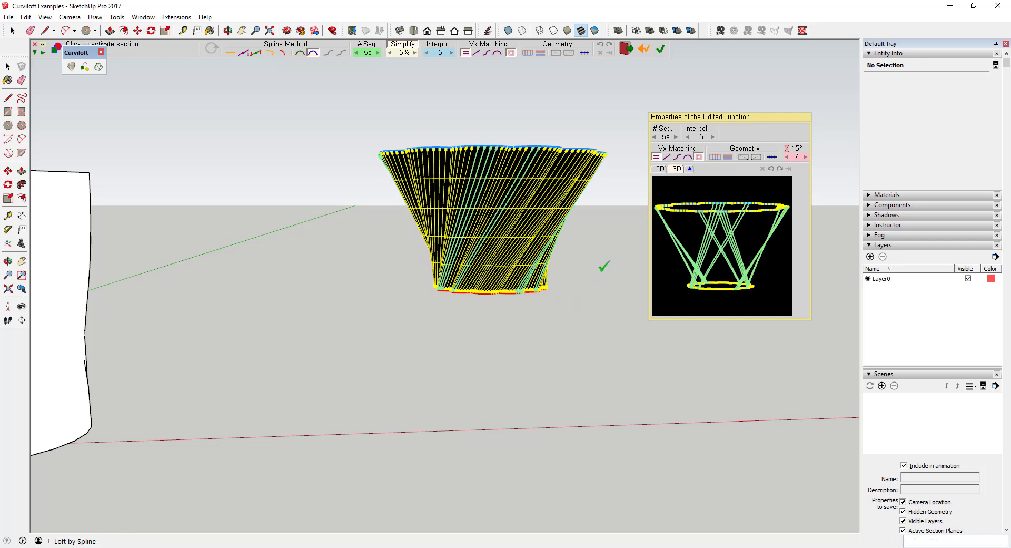
{"action": "left_click", "coordinate": [594, 267]}
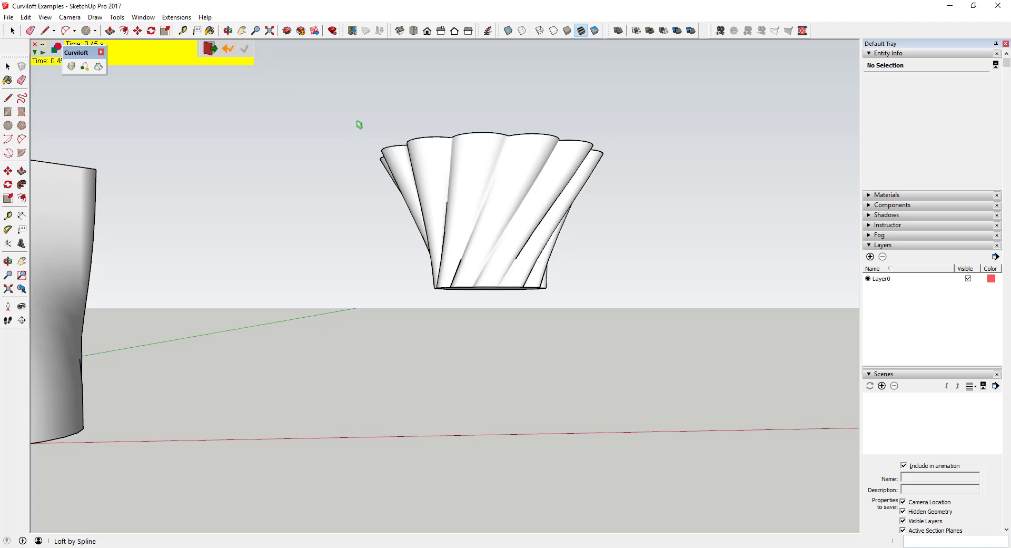
Copy the entire twisted scalloped loft straight down below the original
{"action": "key", "text": "space"}
{"action": "left_click_drag", "start_coordinate": [313, 71], "coordinate": [615, 317]}
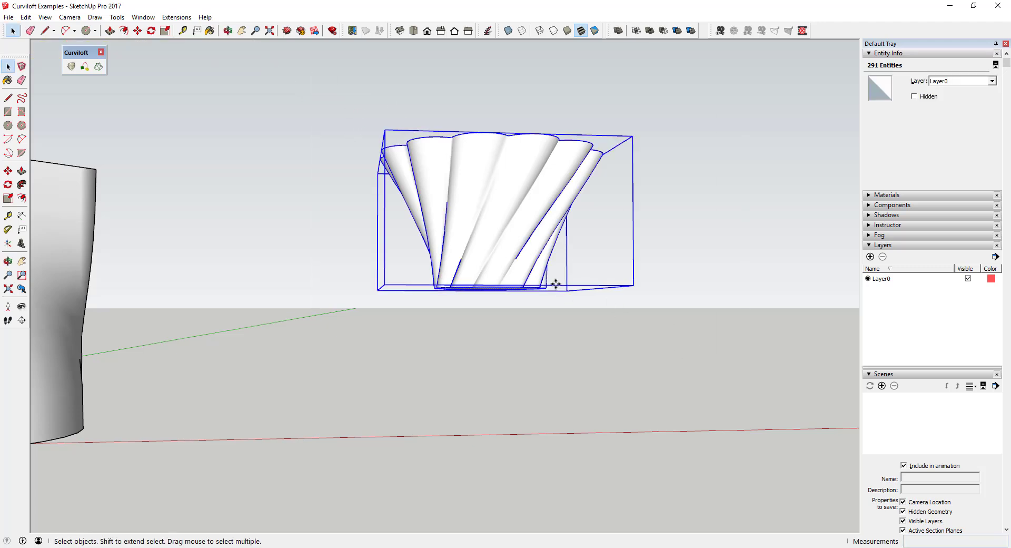
{"action": "key", "text": "m"}
{"action": "left_click", "coordinate": [521, 135]}
{"action": "key", "text": "ctrl"}
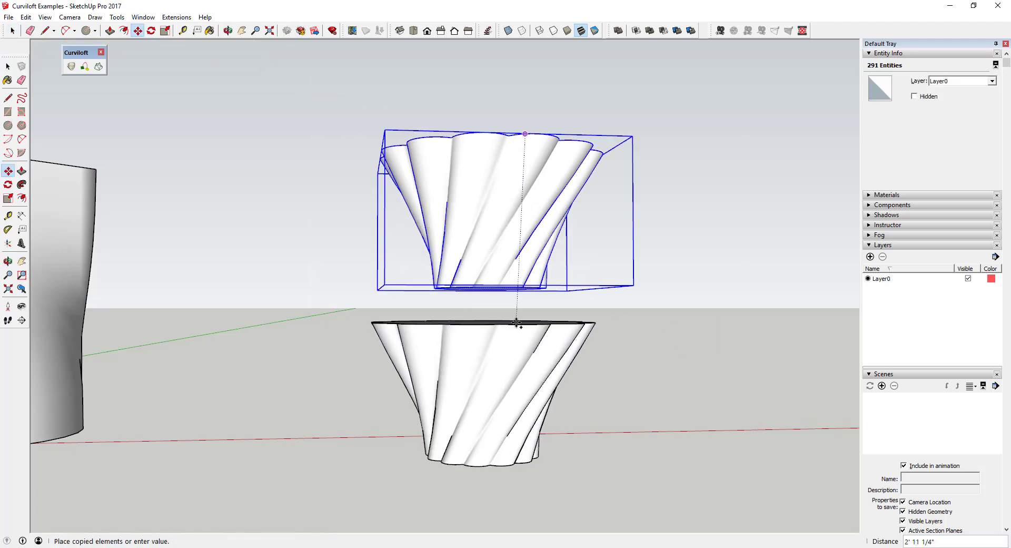
{"action": "left_click", "coordinate": [523, 313]}
Mirror the lower copy vertically with a blue-axis scale of -1 so its narrow end faces up
{"action": "key", "text": "s"}
{"action": "middle_click_drag", "start_coordinate": [520, 320], "coordinate": [509, 371]}
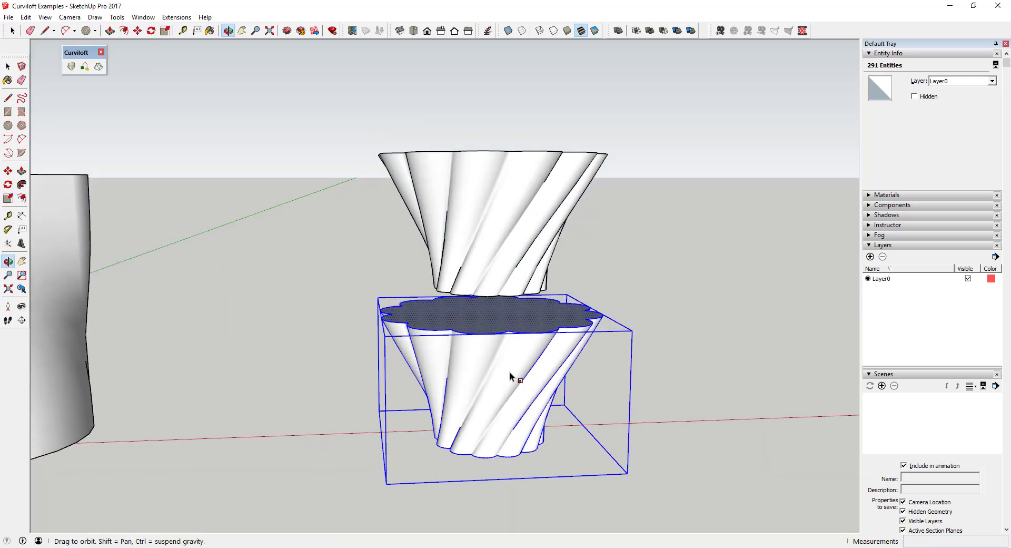
{"action": "left_click", "coordinate": [490, 312], "text": "ctrl"}
{"action": "left_click_drag", "start_coordinate": [493, 435], "coordinate": [492, 436]}
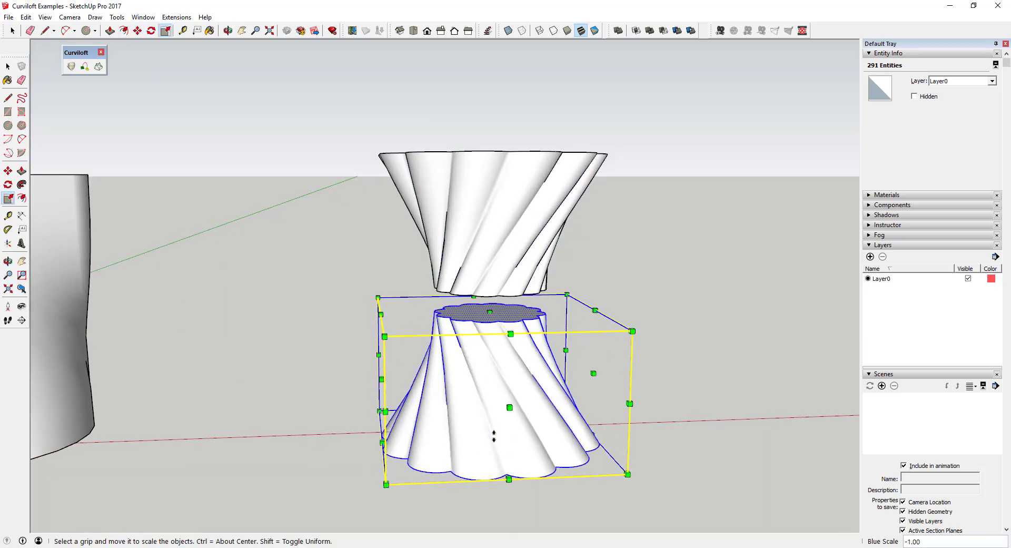
{"action": "key", "text": "space"}
Move the flipped copy up against the original's narrow end and mirror it along the red axis so the twist continues
{"action": "key", "text": "m"}
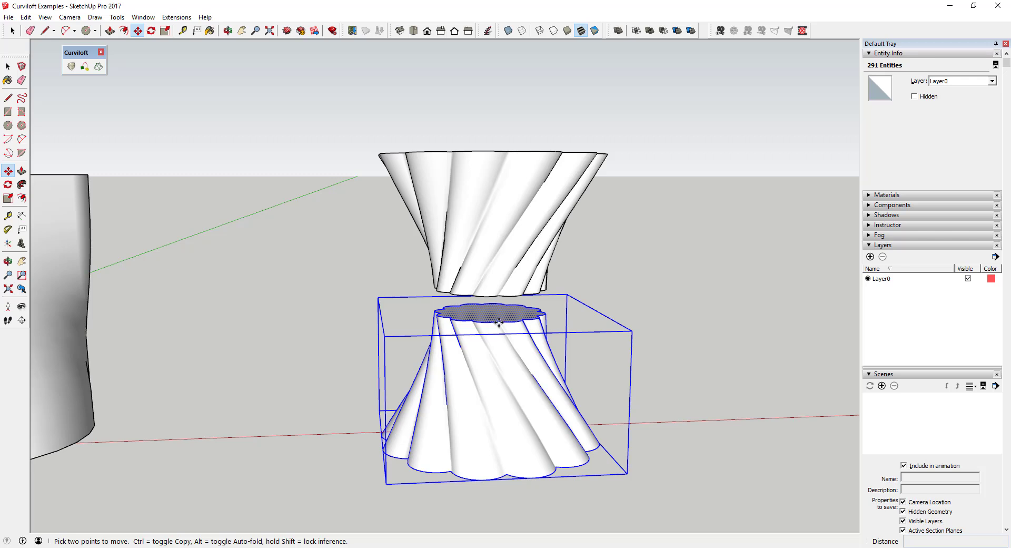
{"action": "left_click_drag", "start_coordinate": [497, 321], "coordinate": [496, 296]}
{"action": "key", "text": "s"}
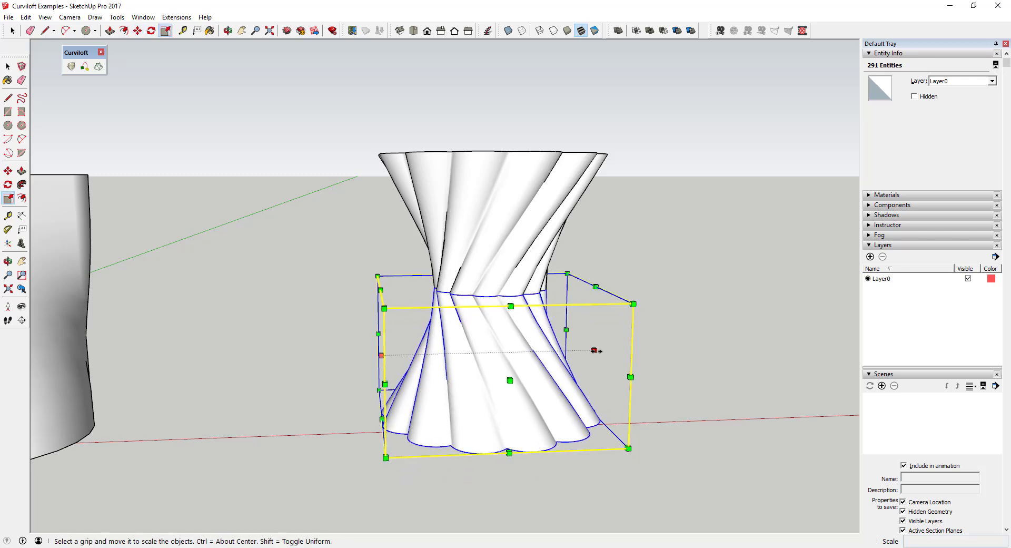
{"action": "left_click_drag", "start_coordinate": [596, 351], "coordinate": [386, 362]}
{"action": "key", "text": "space"}
{"action": "middle_click_drag", "start_coordinate": [790, 403], "coordinate": [659, 357]}
{"action": "left_click", "coordinate": [659, 355]}
{"action": "middle_click_drag", "start_coordinate": [470, 282], "coordinate": [645, 297]}
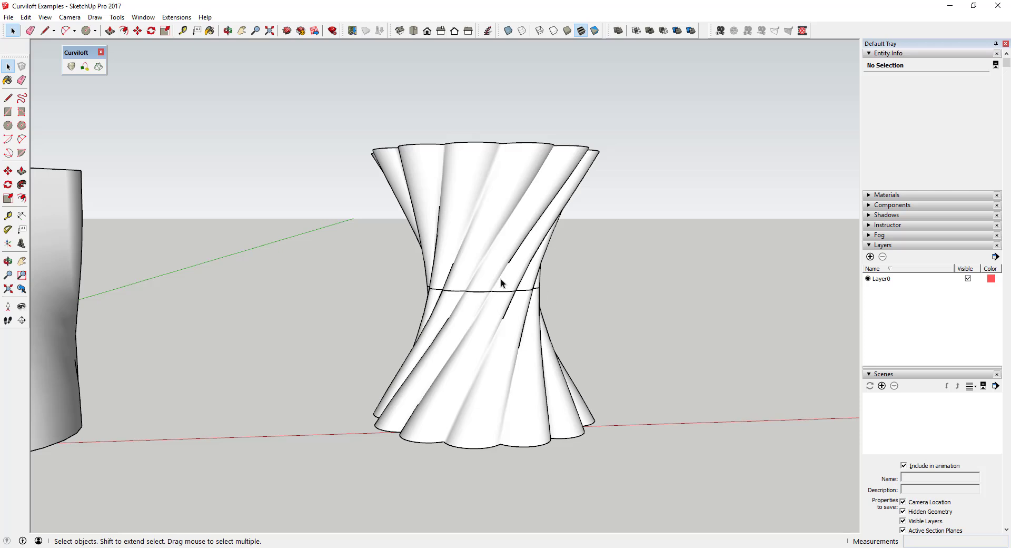
Move both twisted loft groups aside along the red axis, clear of their scalloped faces
{"action": "scroll", "coordinate": [506, 264], "scroll_direction": "down", "scroll_amount": 3}
{"action": "middle_click_drag", "start_coordinate": [512, 253], "coordinate": [519, 289]}
{"action": "middle_click_drag", "start_coordinate": [541, 235], "coordinate": [528, 224]}
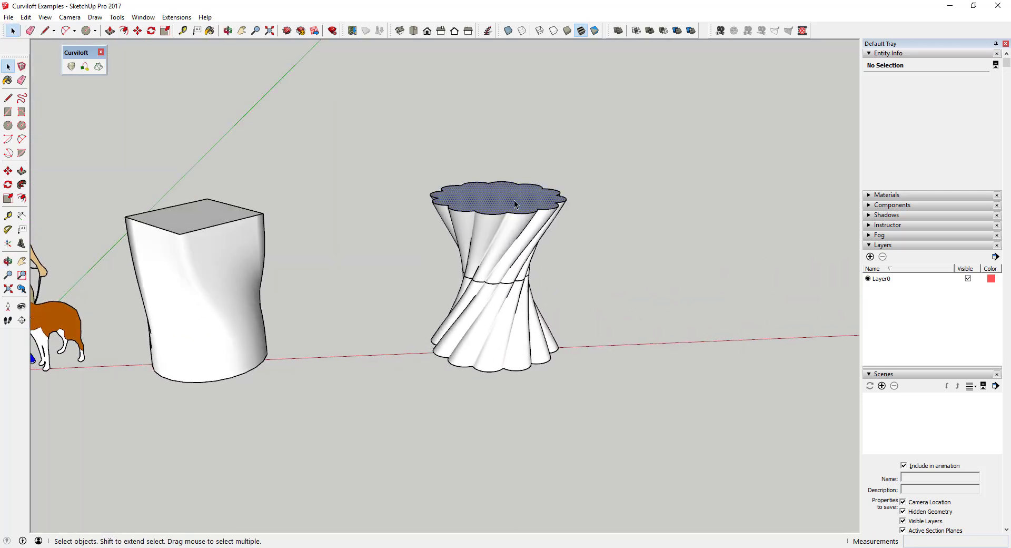
{"action": "left_click", "coordinate": [497, 248], "text": "shift"}
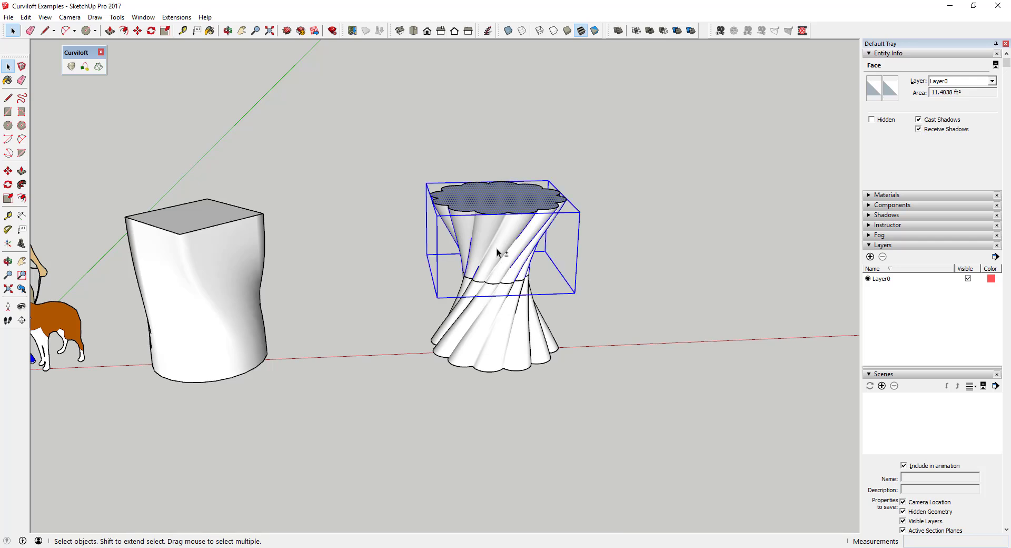
{"action": "left_click", "coordinate": [501, 337]}
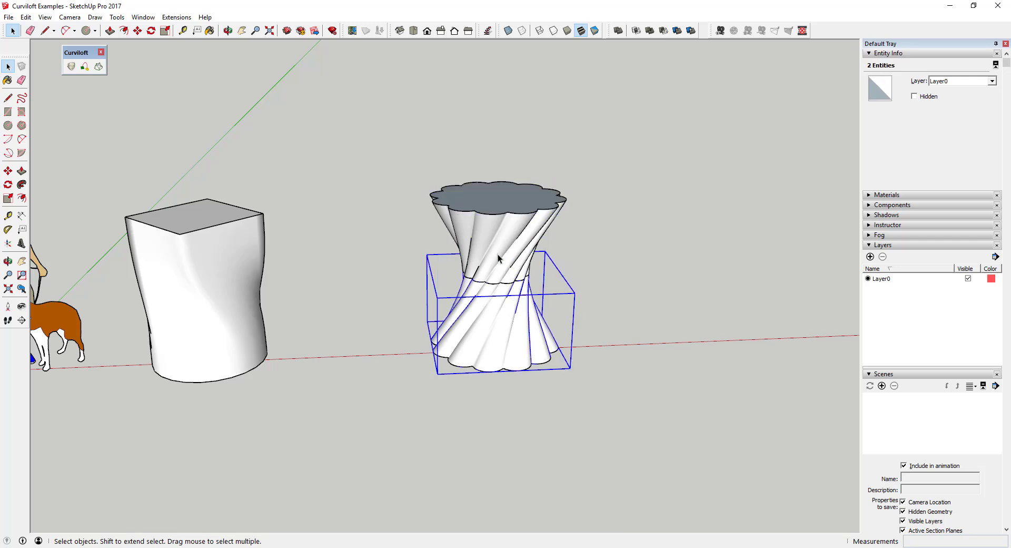
{"action": "left_click", "coordinate": [500, 255], "text": "shift"}
{"action": "key", "text": "m"}
{"action": "left_click", "coordinate": [468, 257]}
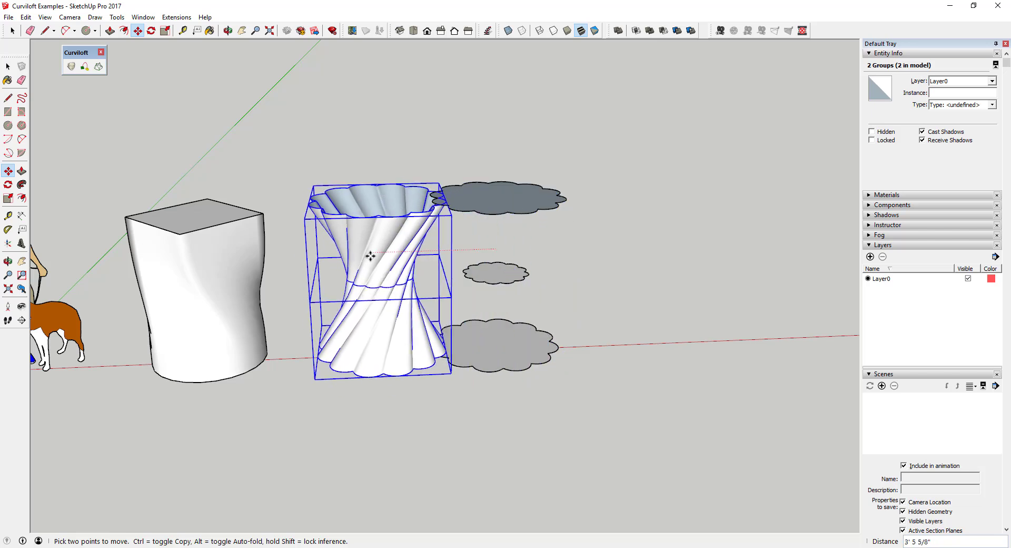
{"action": "left_click", "coordinate": [357, 255]}
{"action": "key", "text": "space"}
Move the three scalloped faces with their edges along the red axis, away from the twisted form
{"action": "left_click", "coordinate": [496, 278]}
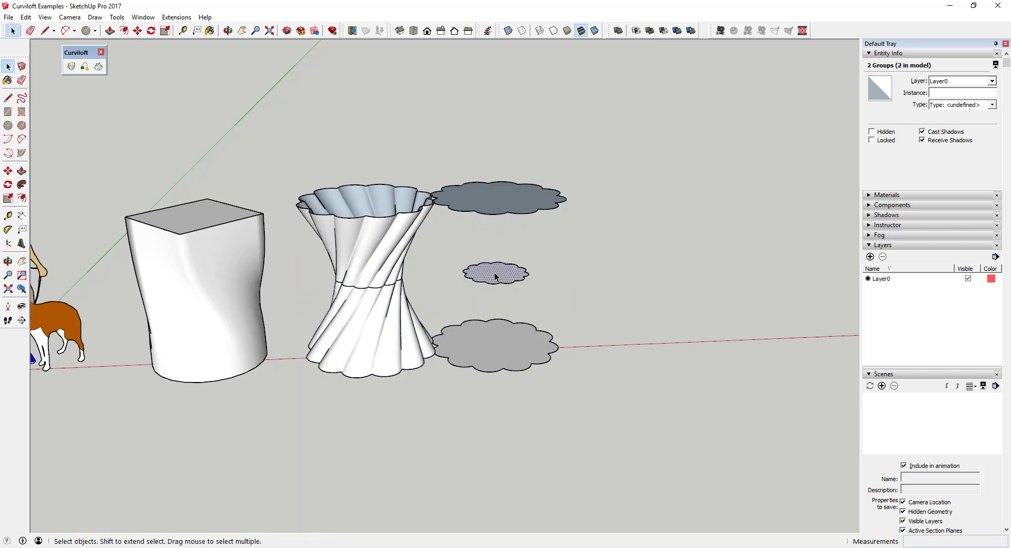
{"action": "double_click", "coordinate": [496, 337]}
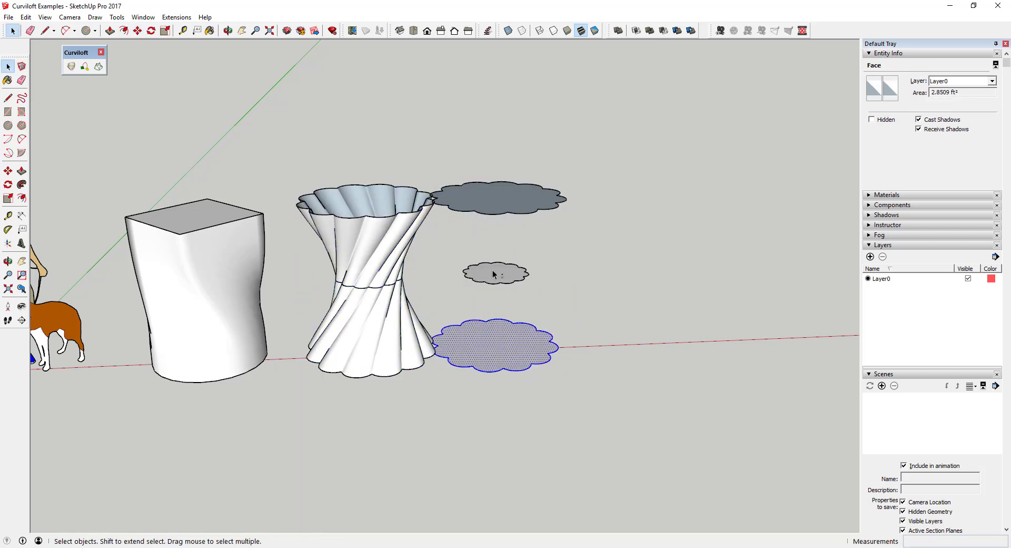
{"action": "double_click", "coordinate": [495, 272], "text": "shift"}
{"action": "double_click", "coordinate": [500, 190], "text": "shift"}
{"action": "key", "text": "m"}
{"action": "left_click", "coordinate": [469, 242]}
{"action": "left_click", "coordinate": [632, 236]}
Scale the middle scalloped profile up uniformly to about twice the width of the other two profiles
{"action": "key", "text": "space"}
{"action": "left_click_drag", "start_coordinate": [369, 181], "coordinate": [547, 282]}
{"action": "key", "text": "s"}
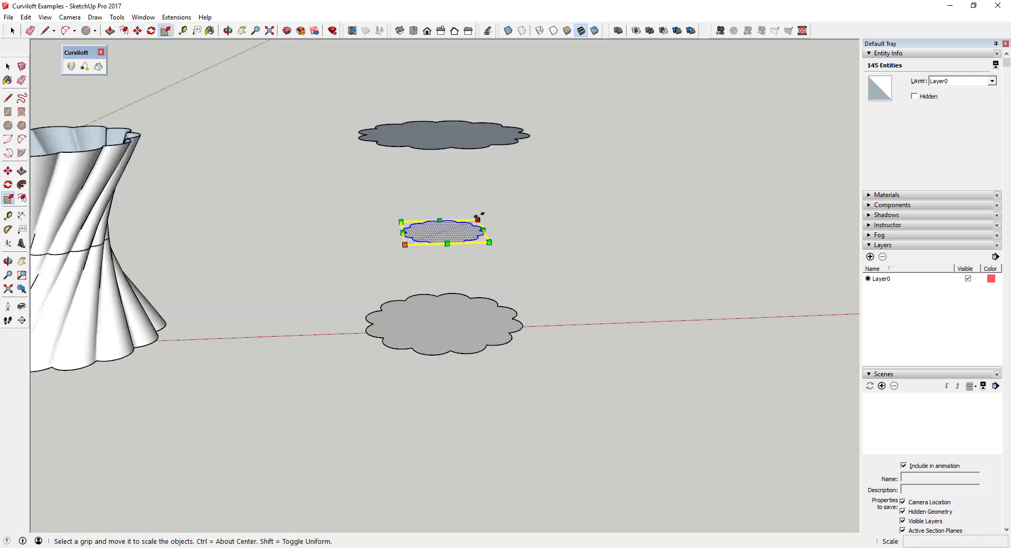
{"action": "left_click_drag", "start_coordinate": [466, 220], "coordinate": [561, 193]}
{"action": "key", "text": "space"}
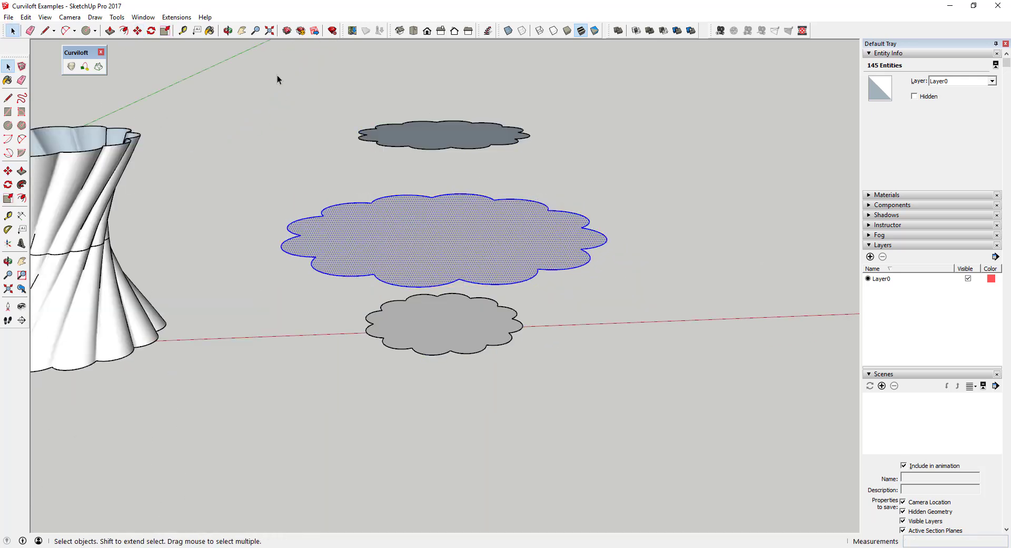
Loft the three scalloped profiles with Curviloft's Loft by Spline and generate the bulging form
{"action": "left_click_drag", "start_coordinate": [245, 73], "coordinate": [707, 395]}
{"action": "left_click", "coordinate": [76, 69]}
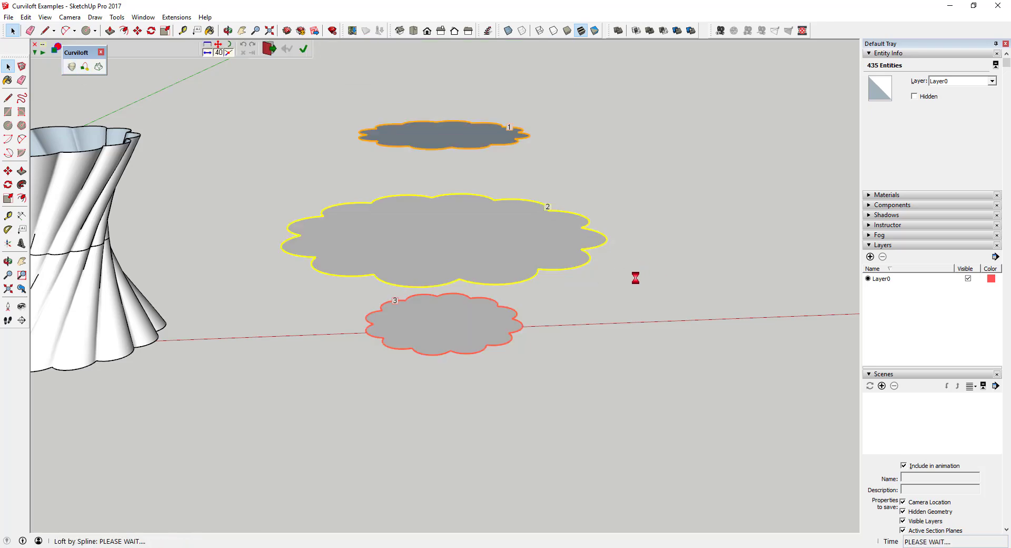
{"action": "middle_click_drag", "start_coordinate": [432, 303], "coordinate": [582, 255]}
{"action": "middle_click_drag", "start_coordinate": [505, 229], "coordinate": [537, 209]}
{"action": "scroll", "coordinate": [546, 224], "scroll_direction": "down", "scroll_amount": 1}
{"action": "scroll", "coordinate": [712, 266], "scroll_direction": "up", "scroll_amount": 4}
{"action": "scroll", "coordinate": [520, 242], "scroll_direction": "down", "scroll_amount": 2}
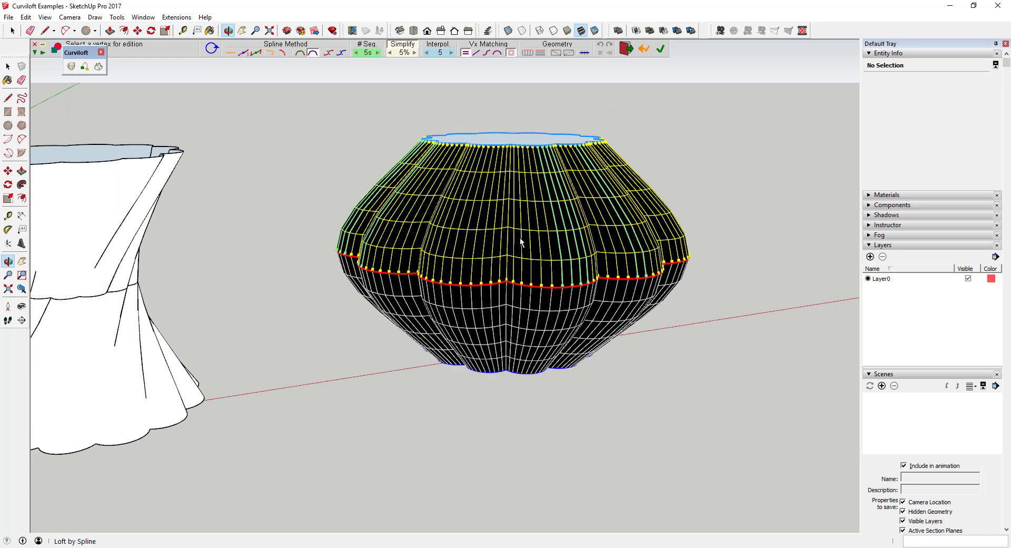
{"action": "scroll", "coordinate": [520, 242], "scroll_direction": "down", "scroll_amount": 1}
{"action": "scroll", "coordinate": [598, 252], "scroll_direction": "up", "scroll_amount": 2}
{"action": "middle_click_drag", "start_coordinate": [623, 289], "coordinate": [578, 255]}
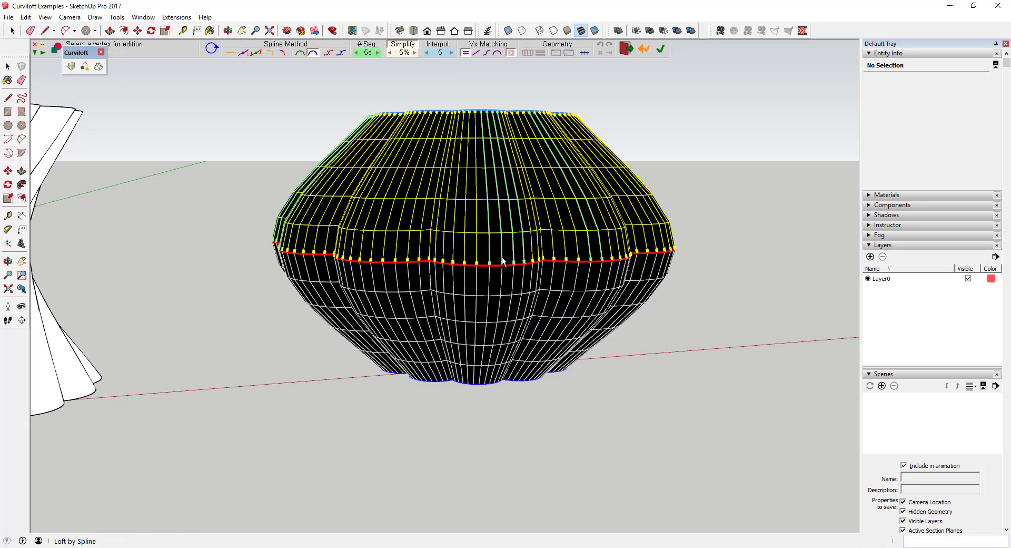
{"action": "middle_click_drag", "start_coordinate": [502, 260], "coordinate": [597, 268]}
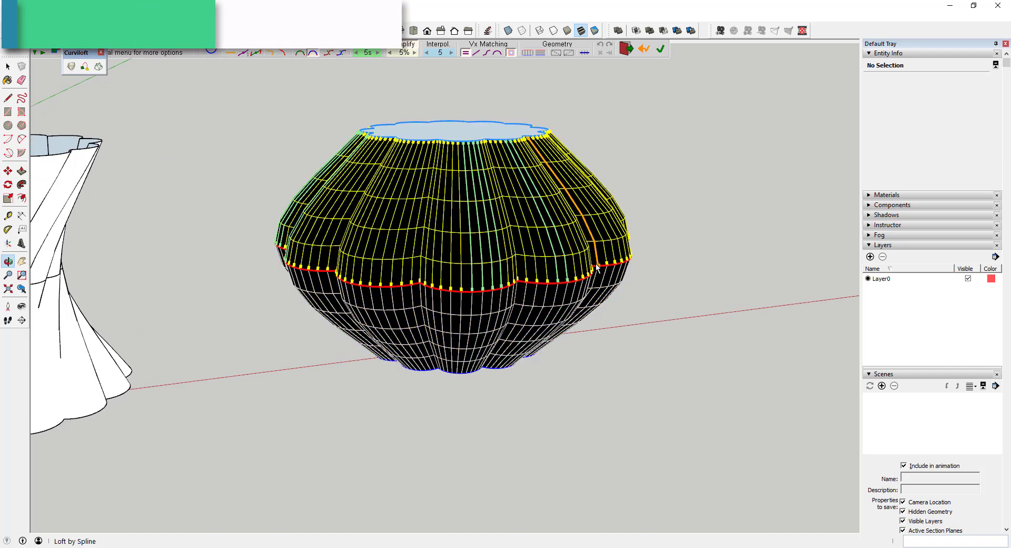
{"action": "scroll", "coordinate": [453, 246], "scroll_direction": "down", "scroll_amount": 4}
{"action": "left_click", "coordinate": [659, 246]}
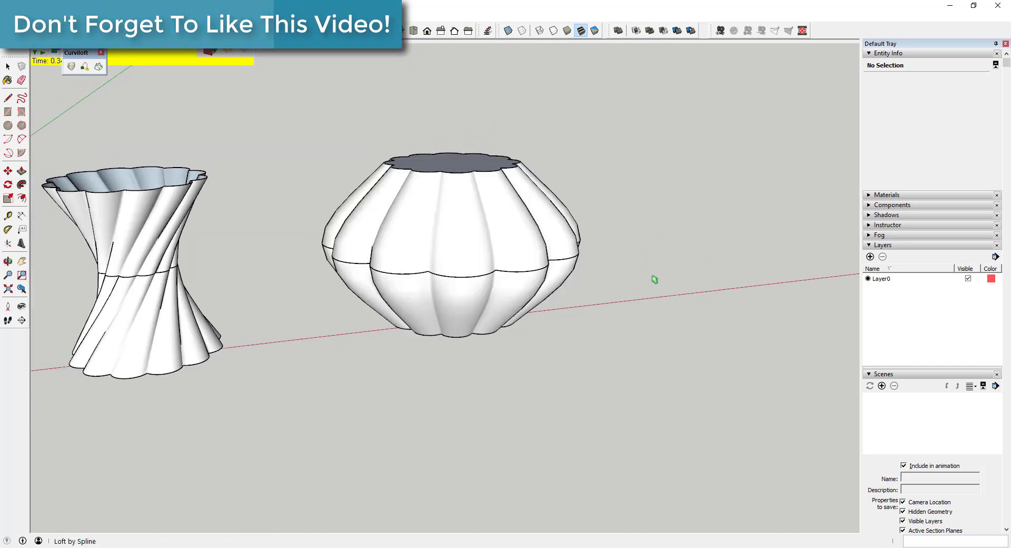
{"action": "scroll", "coordinate": [510, 234], "scroll_direction": "up", "scroll_amount": 2}
{"action": "scroll", "coordinate": [517, 234], "scroll_direction": "down", "scroll_amount": 2}
{"action": "scroll", "coordinate": [511, 235], "scroll_direction": "up", "scroll_amount": 2}
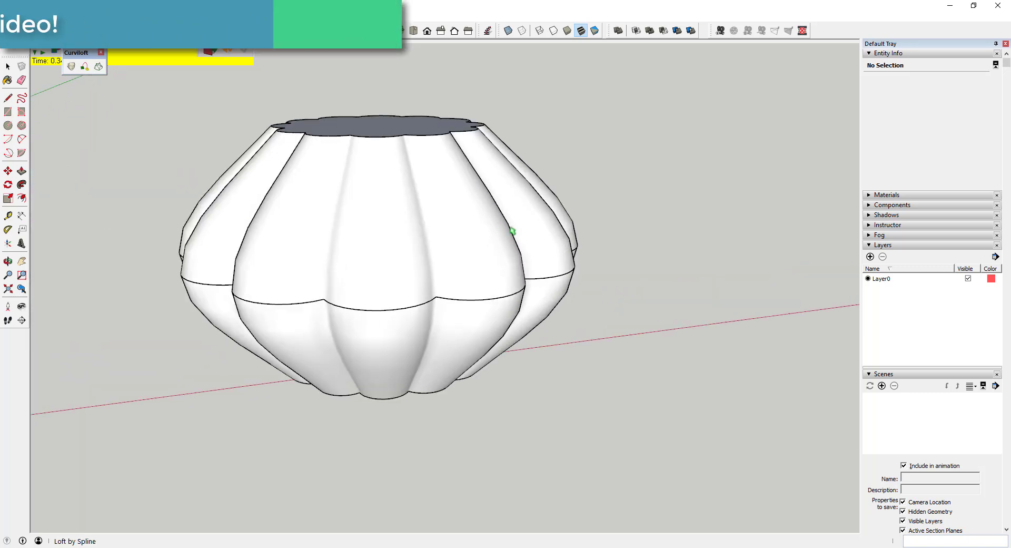
{"action": "scroll", "coordinate": [512, 231], "scroll_direction": "down", "scroll_amount": 5}
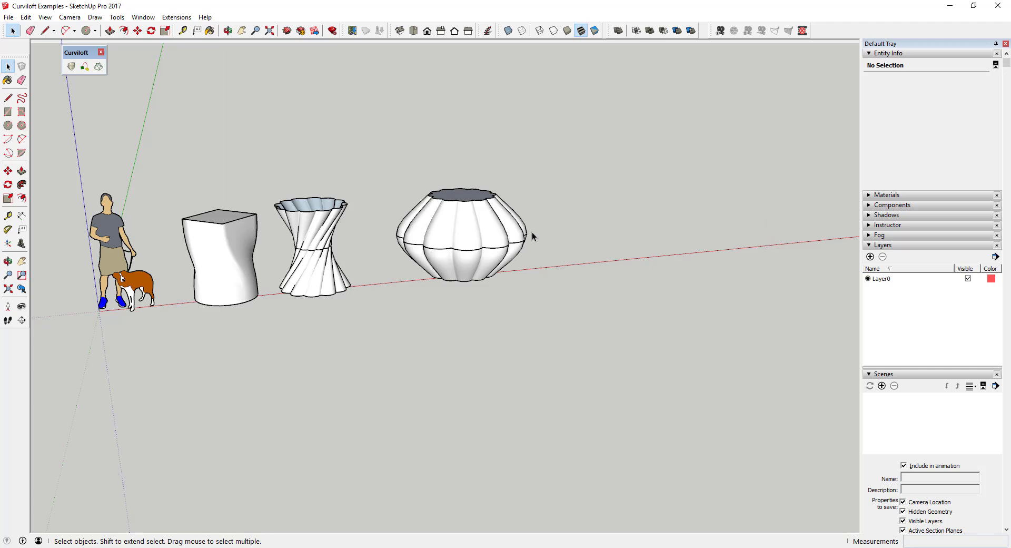
Copy the bulging form's bottom scalloped face about 9' 8 5/8" along the red axis
{"action": "scroll", "coordinate": [584, 216], "scroll_direction": "up", "scroll_amount": 2}
{"action": "scroll", "coordinate": [300, 204], "scroll_direction": "up", "scroll_amount": 2}
{"action": "left_click", "coordinate": [296, 197]}
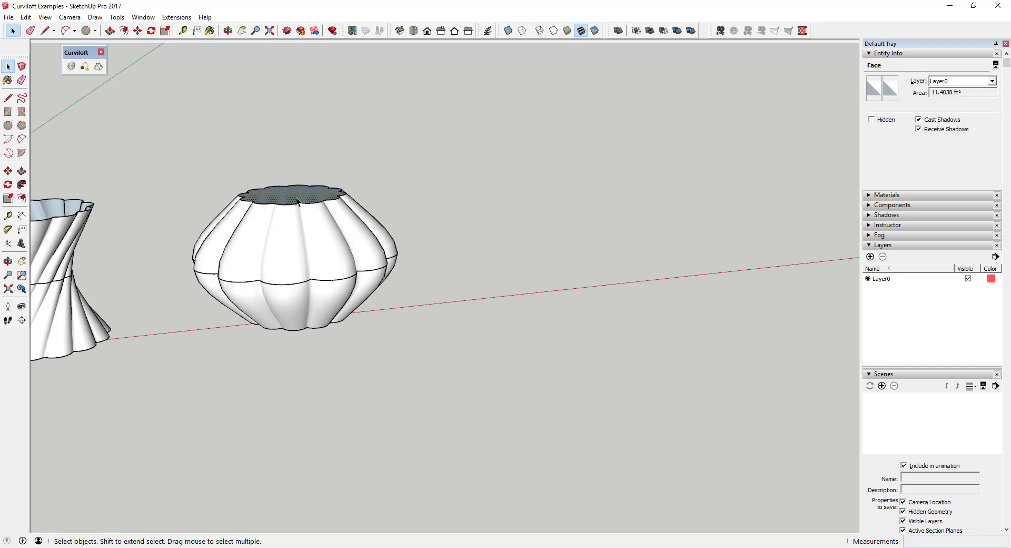
{"action": "middle_click_drag", "start_coordinate": [296, 209], "coordinate": [293, 79]}
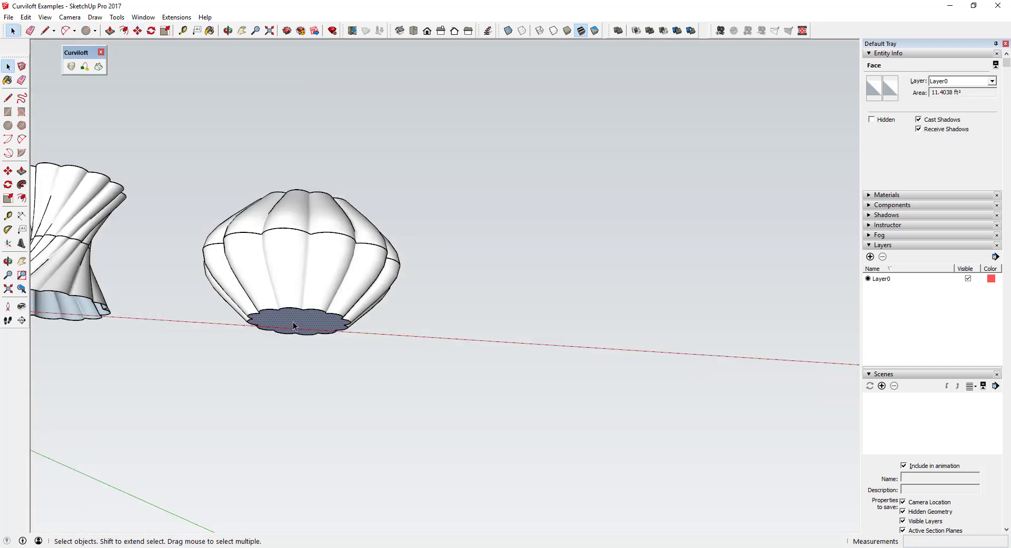
{"action": "key", "text": "m"}
{"action": "key", "text": "ctrl"}
{"action": "left_click", "coordinate": [293, 323]}
{"action": "left_click", "coordinate": [518, 344]}
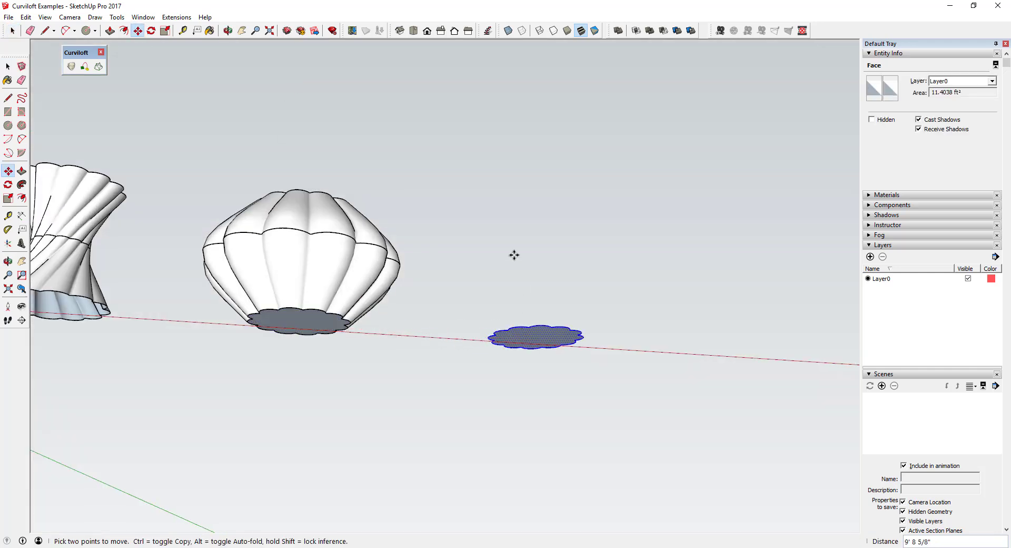
{"action": "middle_click_drag", "start_coordinate": [515, 255], "coordinate": [403, 331]}
{"action": "scroll", "coordinate": [623, 237], "scroll_direction": "up", "scroll_amount": 2}
{"action": "key", "text": "space"}
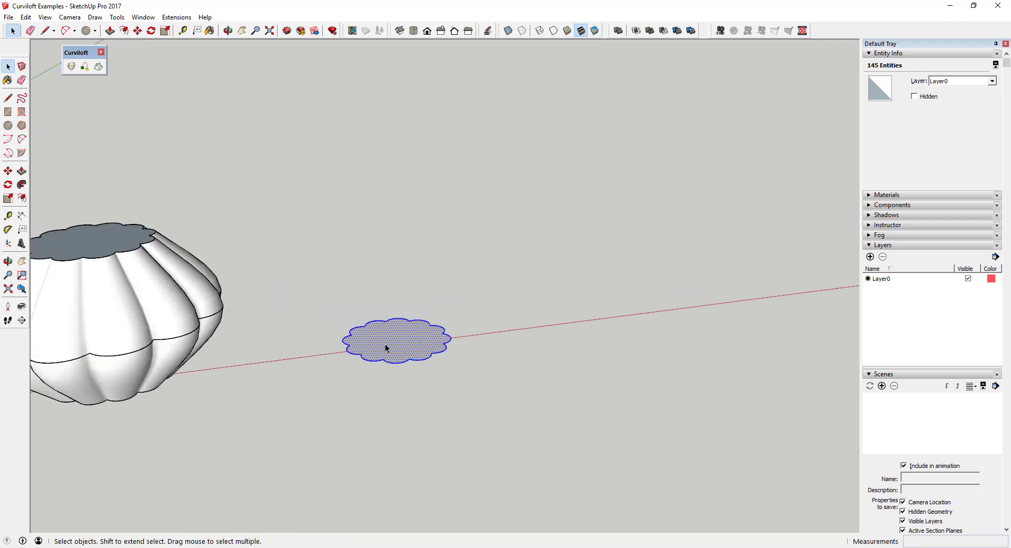
Copy the separate scalloped face about 12' farther along the red axis
{"action": "key", "text": "m"}
{"action": "key", "text": "ctrl"}
{"action": "left_click", "coordinate": [398, 339]}
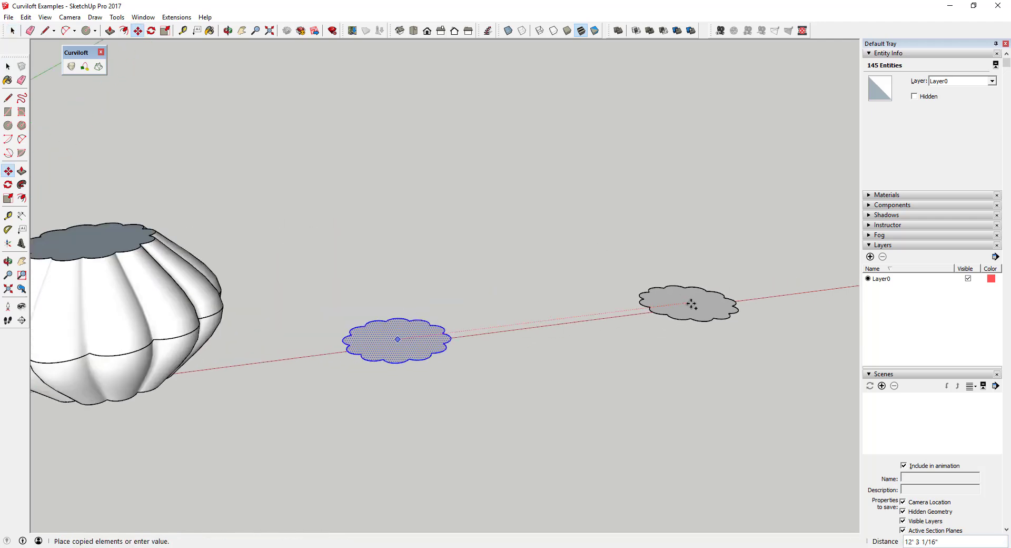
{"action": "left_click", "coordinate": [695, 301]}
{"action": "key", "text": "space"}
Draw a guide line across the middle of each of the two separate scalloped faces
{"action": "scroll", "coordinate": [462, 323], "scroll_direction": "up", "scroll_amount": 1}
{"action": "key", "text": "space"}
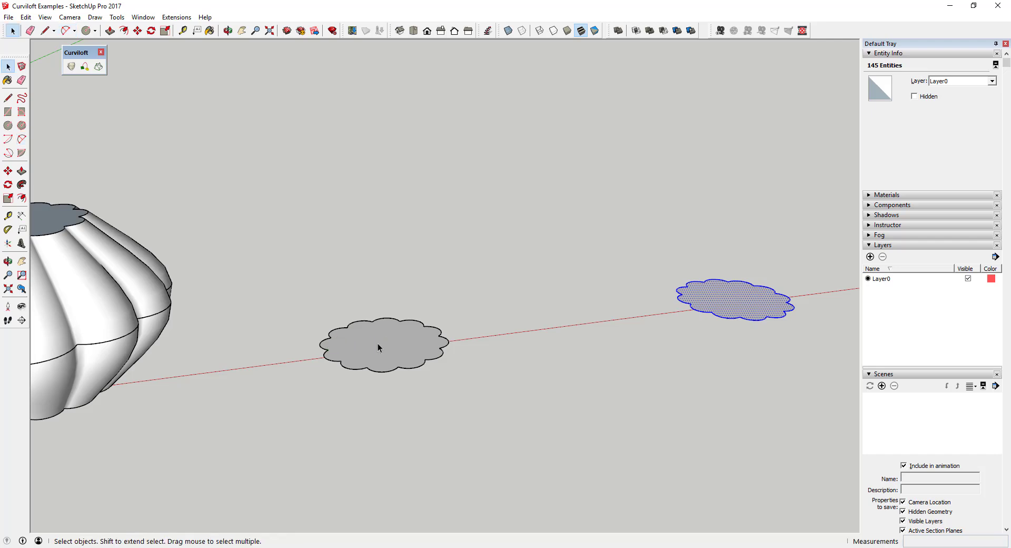
{"action": "scroll", "coordinate": [339, 343], "scroll_direction": "up", "scroll_amount": 5}
{"action": "key", "text": "l"}
{"action": "scroll", "coordinate": [307, 355], "scroll_direction": "up", "scroll_amount": 5}
{"action": "left_click", "coordinate": [303, 356]}
{"action": "scroll", "coordinate": [296, 357], "scroll_direction": "down", "scroll_amount": 3}
{"action": "left_click", "coordinate": [748, 299]}
{"action": "key", "text": "space"}
{"action": "scroll", "coordinate": [497, 317], "scroll_direction": "down", "scroll_amount": 8}
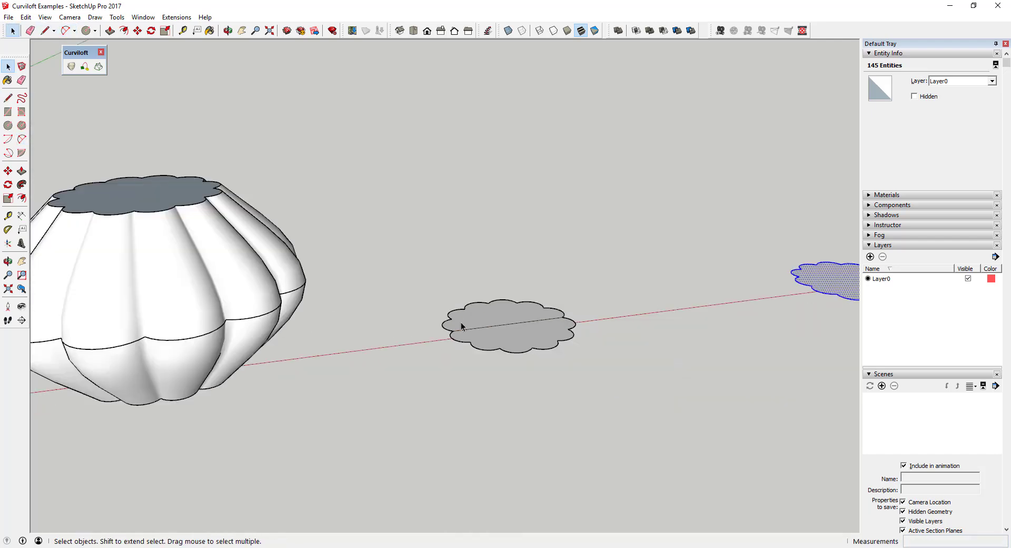
{"action": "scroll", "coordinate": [653, 301], "scroll_direction": "up", "scroll_amount": 7}
{"action": "key", "text": "l"}
{"action": "left_click", "coordinate": [478, 326]}
{"action": "left_click", "coordinate": [755, 292]}
Draw an upward-bulging arc connecting the midpoints of the two guide lines
{"action": "key", "text": "a"}
{"action": "left_click", "coordinate": [623, 309]}
{"action": "scroll", "coordinate": [608, 308], "scroll_direction": "down", "scroll_amount": 7}
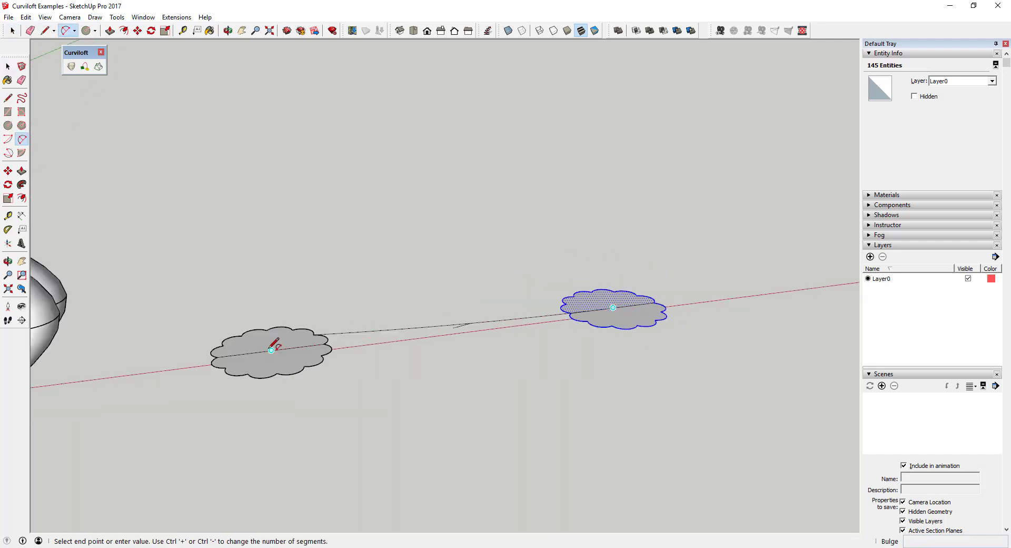
{"action": "left_click", "coordinate": [272, 350]}
{"action": "left_click", "coordinate": [480, 201]}
Erase the guide lines across both scalloped faces
{"action": "key", "text": "e"}
{"action": "left_click", "coordinate": [265, 351]}
{"action": "left_click", "coordinate": [604, 309]}
{"action": "left_click", "coordinate": [622, 306]}
Try a Curviloft Loft along Path between the two separate scalloped faces, using the upward arc as the path
{"action": "key", "text": "space"}
{"action": "scroll", "coordinate": [555, 308], "scroll_direction": "down", "scroll_amount": 3}
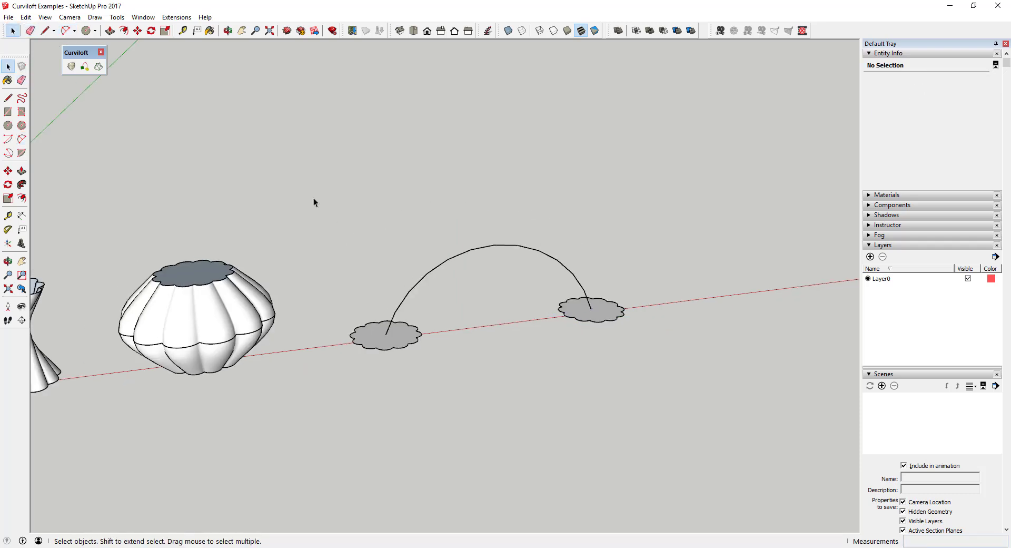
{"action": "left_click_drag", "start_coordinate": [313, 198], "coordinate": [759, 380]}
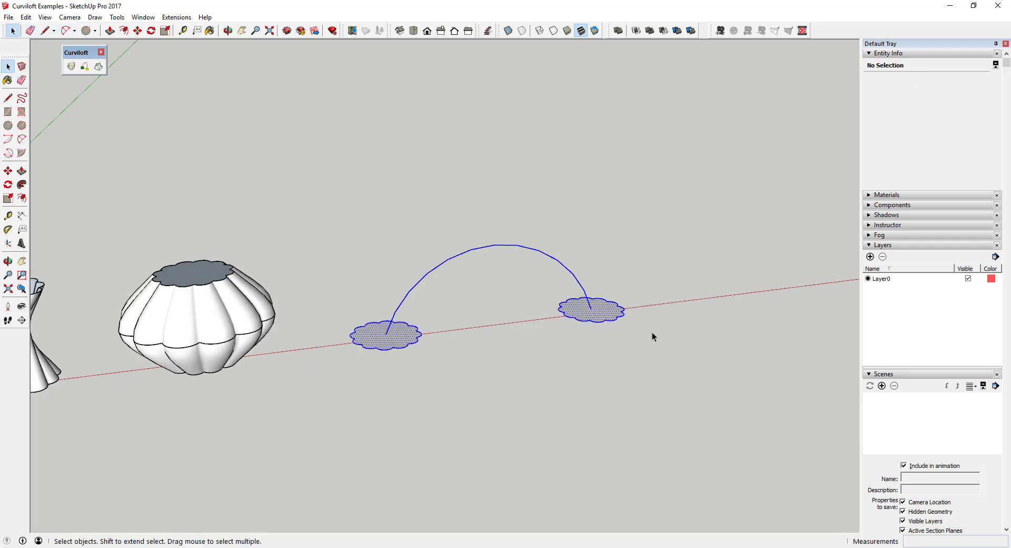
{"action": "left_click", "coordinate": [98, 67]}
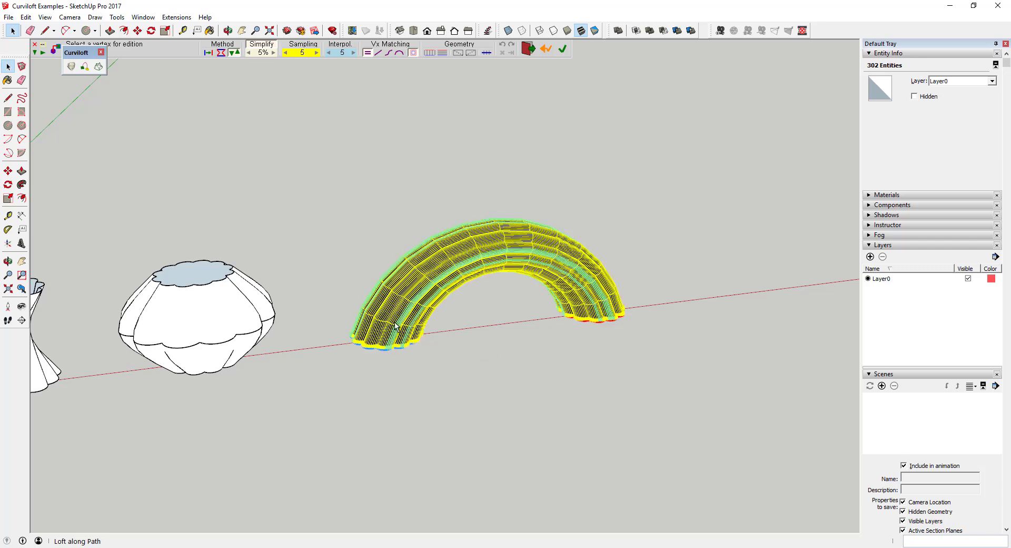
{"action": "middle_click_drag", "start_coordinate": [646, 324], "coordinate": [600, 354]}
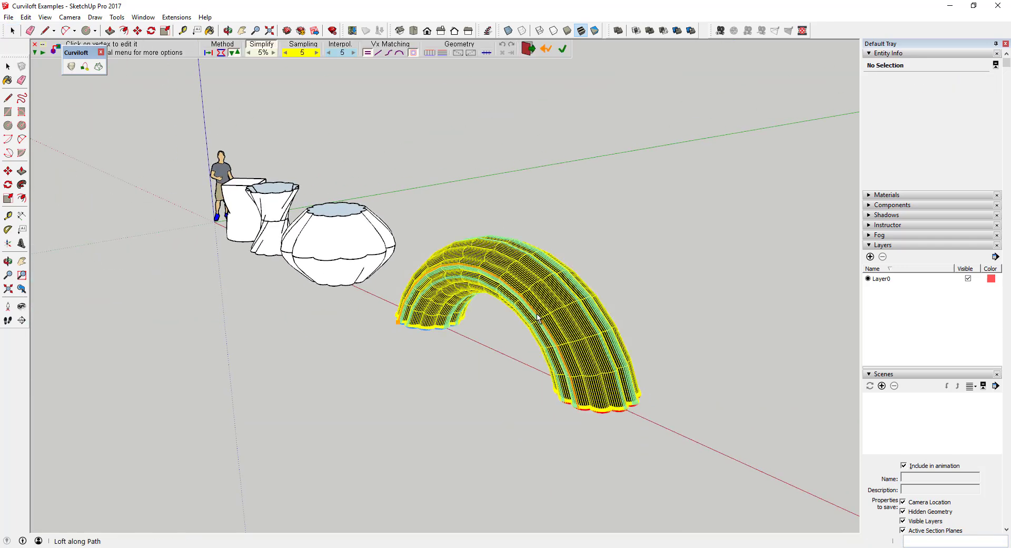
{"action": "scroll", "coordinate": [600, 354], "scroll_direction": "up", "scroll_amount": 2}
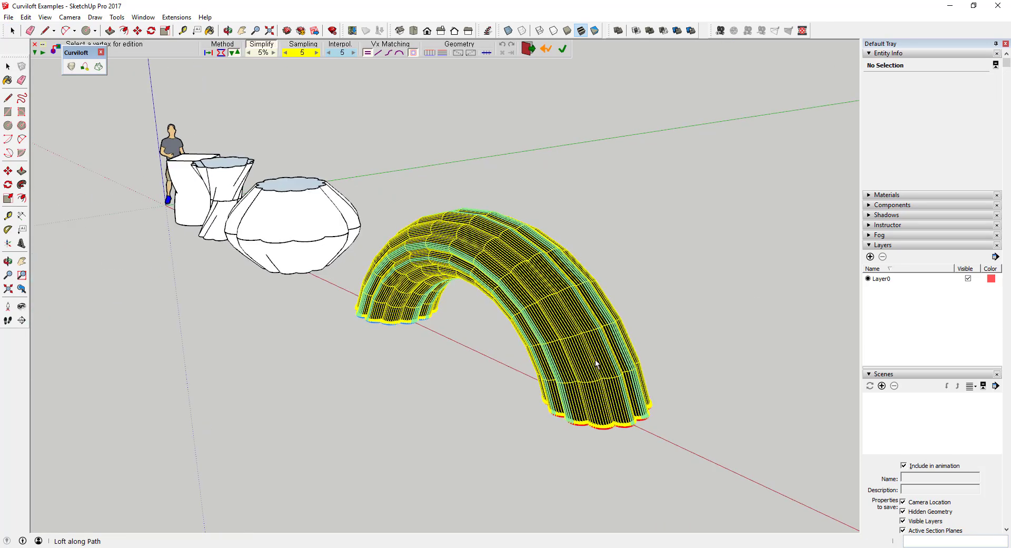
{"action": "right_click", "coordinate": [489, 377]}
{"action": "left_click", "coordinate": [510, 408]}
Try a Curviloft Loft by Spline between the two separate scalloped faces without using the arc
{"action": "middle_click_drag", "start_coordinate": [476, 386], "coordinate": [553, 360]}
{"action": "left_click", "coordinate": [675, 364]}
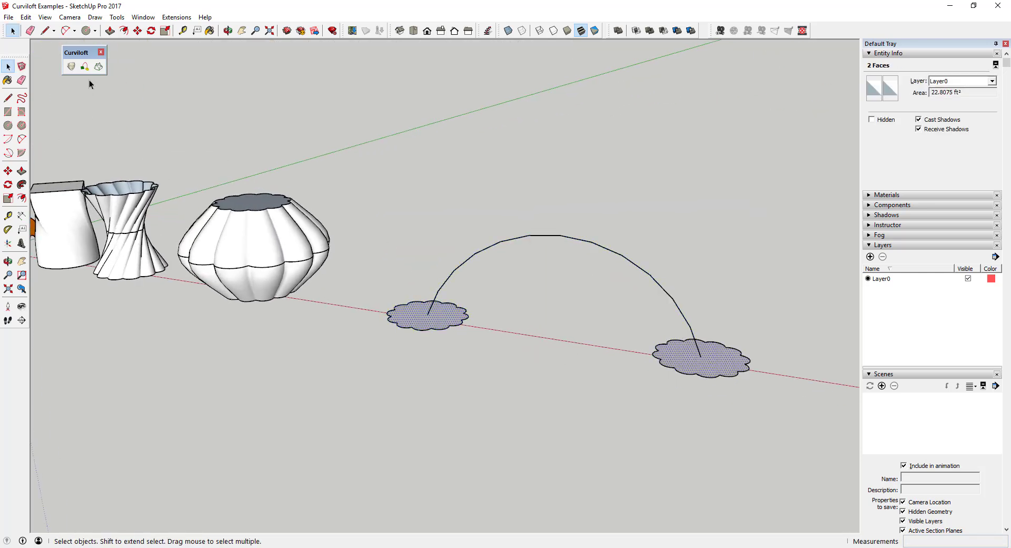
{"action": "left_click", "coordinate": [71, 67]}
{"action": "left_click", "coordinate": [421, 318]}
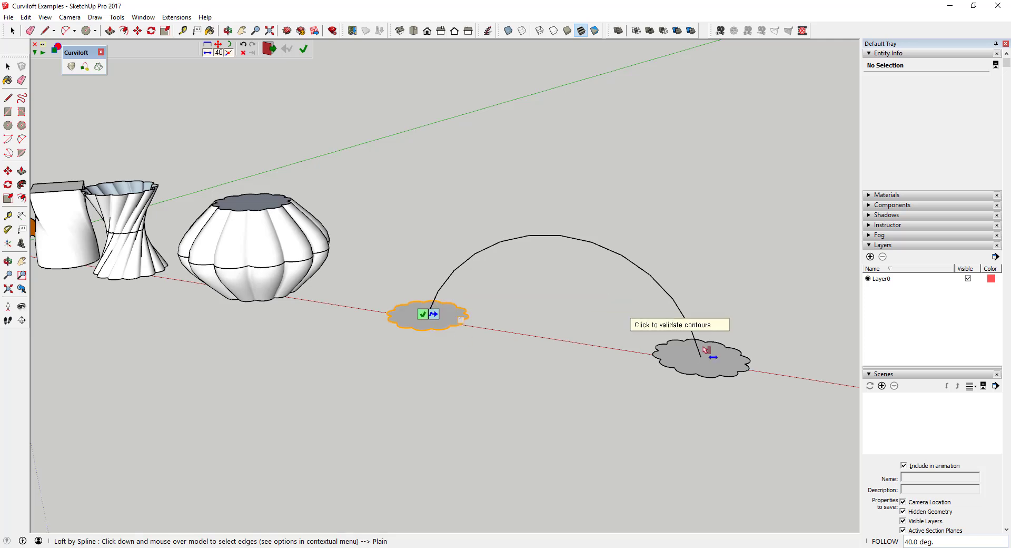
{"action": "left_click", "coordinate": [679, 353]}
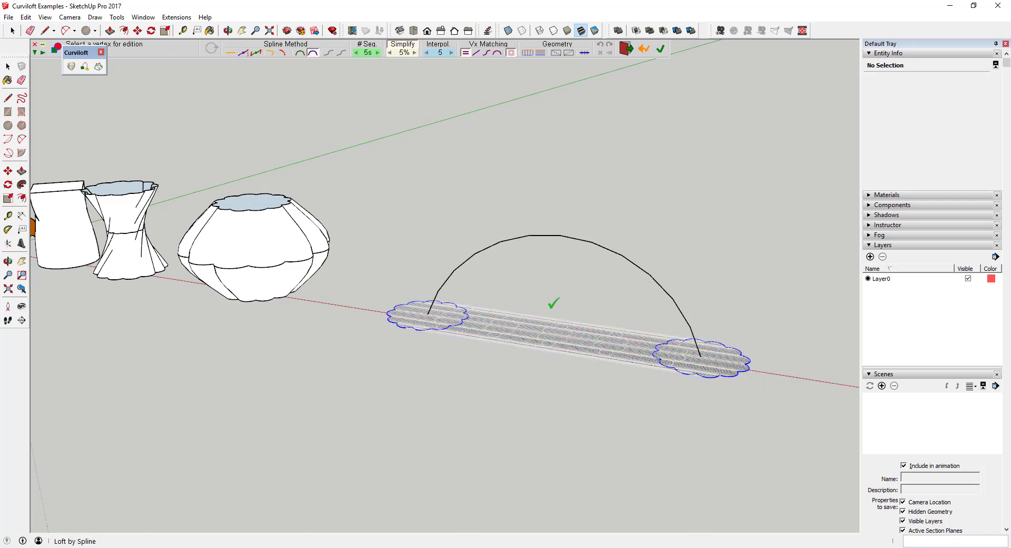
{"action": "scroll", "coordinate": [750, 334], "scroll_direction": "down", "scroll_amount": 4}
{"action": "scroll", "coordinate": [709, 346], "scroll_direction": "up", "scroll_amount": 6}
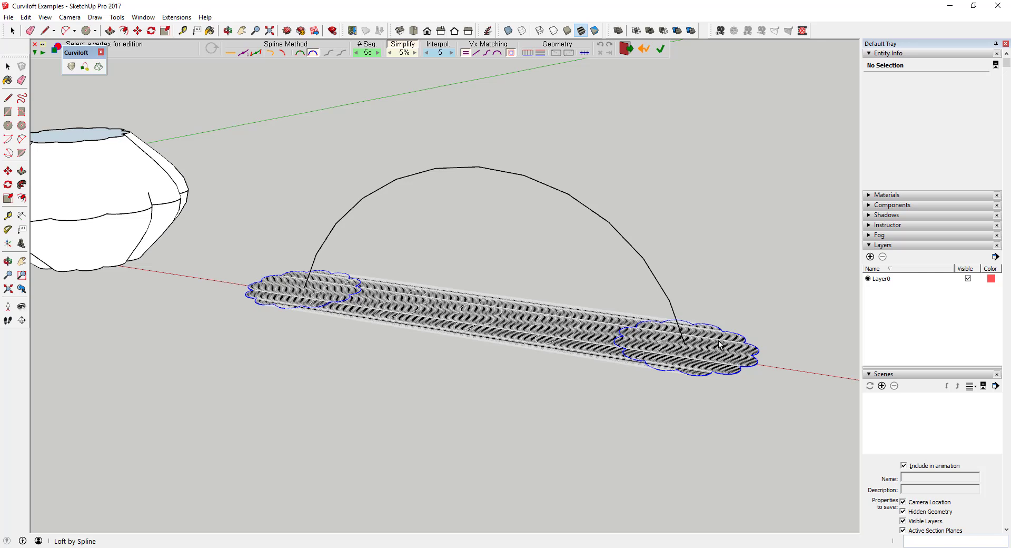
{"action": "left_click", "coordinate": [767, 414]}
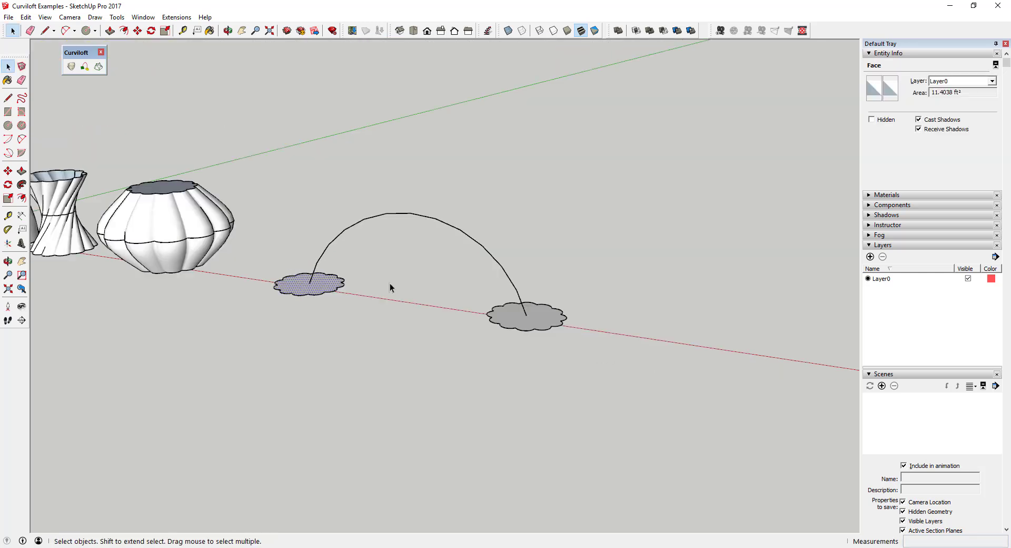
Copy the near scalloped face about 6' 4" along the red axis, centring it directly below the arc's apex
{"action": "scroll", "coordinate": [303, 288], "scroll_direction": "up", "scroll_amount": 2}
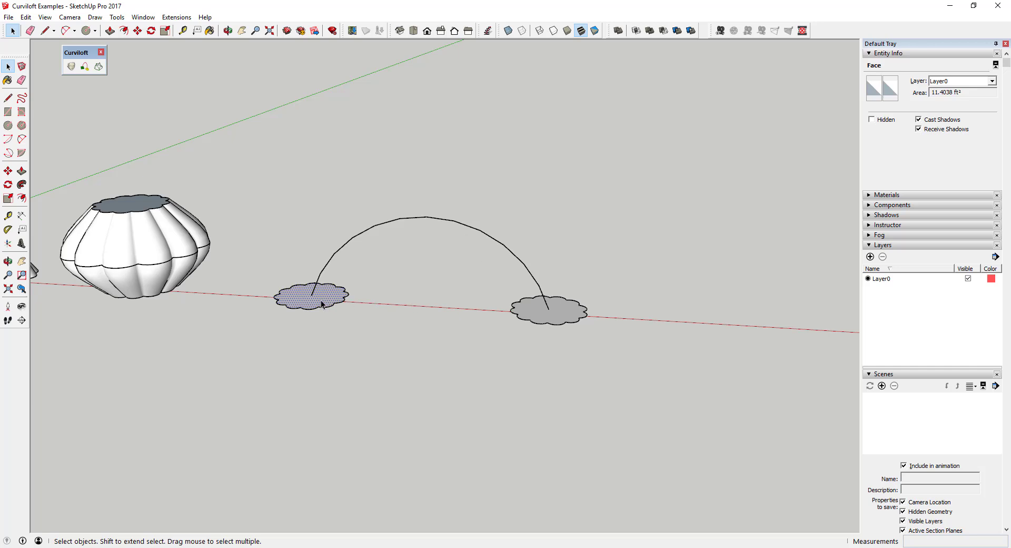
{"action": "key", "text": "m"}
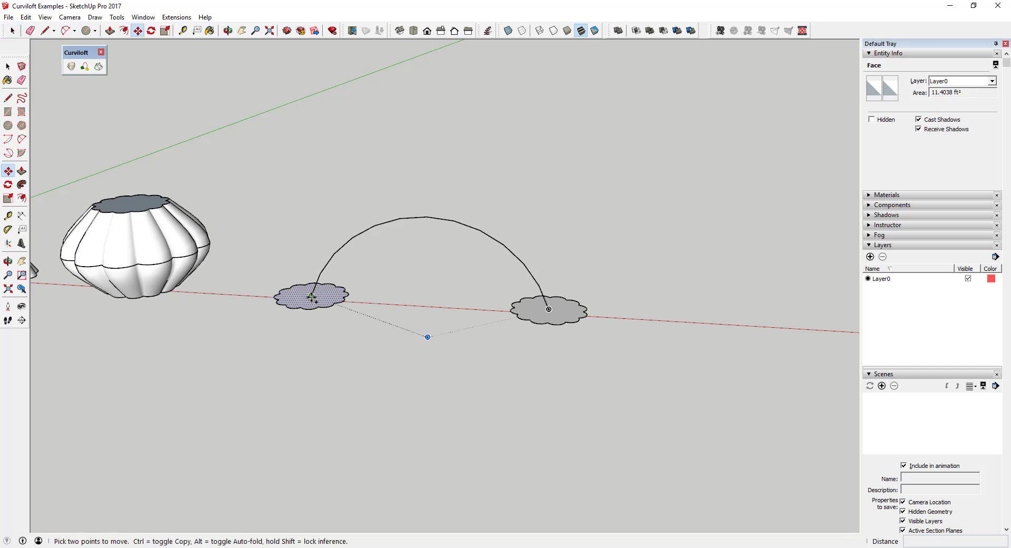
{"action": "left_click", "coordinate": [311, 296]}
{"action": "key", "text": "ctrl"}
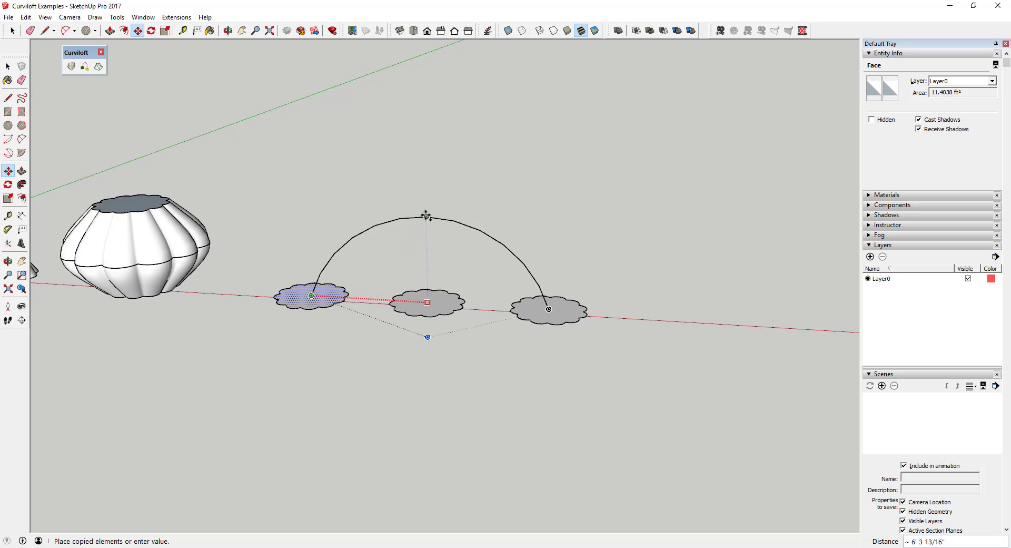
{"action": "left_click", "coordinate": [426, 217]}
Rotate the middle scalloped copy upright about the green axis through its centre
{"action": "key", "text": "space"}
{"action": "key", "text": "a"}
{"action": "key", "text": "space"}
{"action": "key", "text": "q"}
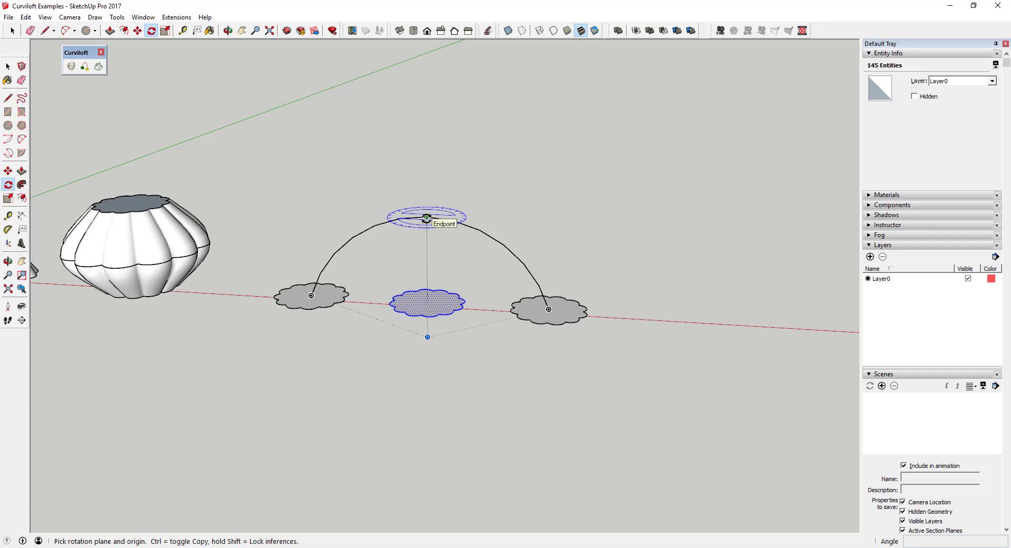
{"action": "key", "text": "Right"}
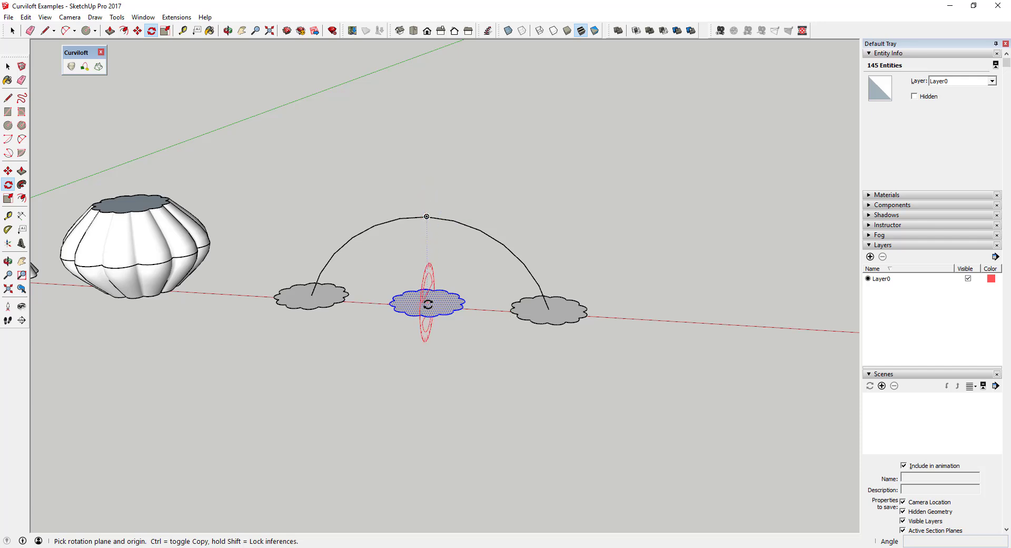
{"action": "scroll", "coordinate": [427, 301], "scroll_direction": "up", "scroll_amount": 3}
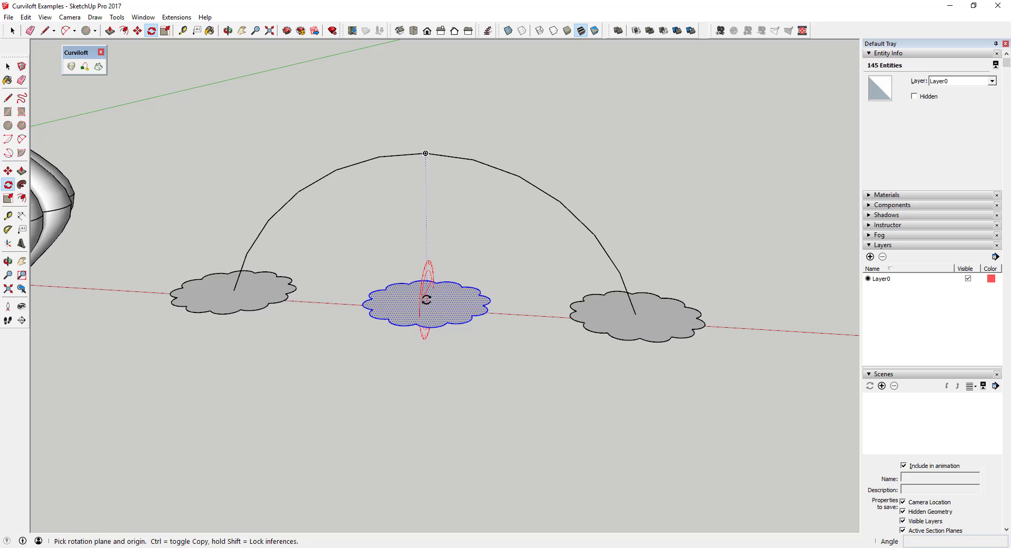
{"action": "key", "text": "Left"}
{"action": "left_click", "coordinate": [426, 300]}
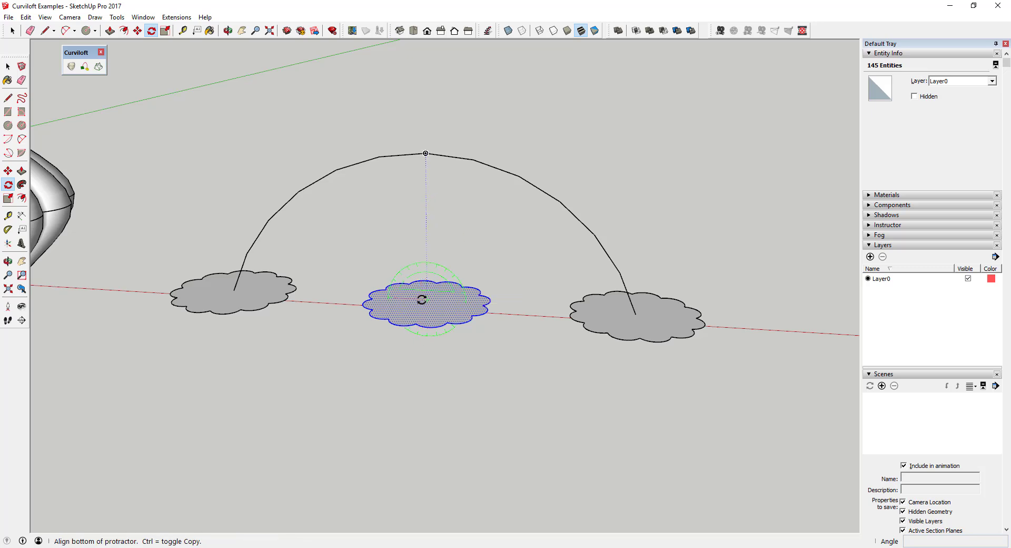
{"action": "left_click", "coordinate": [377, 299]}
{"action": "left_click", "coordinate": [426, 245]}
Move the upright scalloped face from its centre up about 4' 10" to the arc's apex
{"action": "key", "text": "m"}
{"action": "left_click", "coordinate": [425, 302]}
{"action": "left_click", "coordinate": [425, 153]}
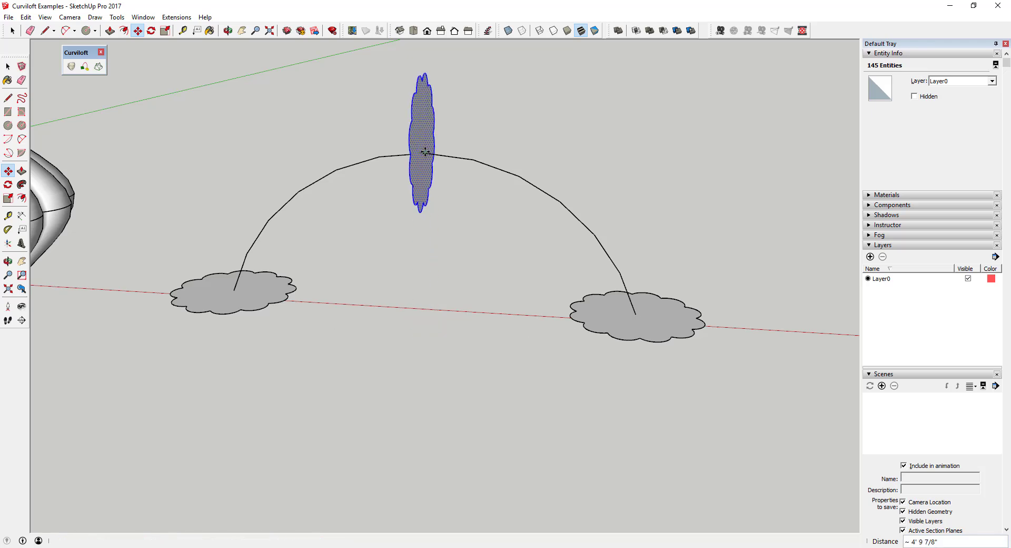
Scale the upright scalloped face down around its centre at the arc's apex
{"action": "key", "text": "s"}
{"action": "left_click_drag", "start_coordinate": [418, 84], "coordinate": [418, 124], "text": "ctrl"}
{"action": "scroll", "coordinate": [421, 158], "scroll_direction": "up", "scroll_amount": 5}
{"action": "key", "text": "m"}
{"action": "key", "text": "space"}
{"action": "scroll", "coordinate": [421, 161], "scroll_direction": "down", "scroll_amount": 6}
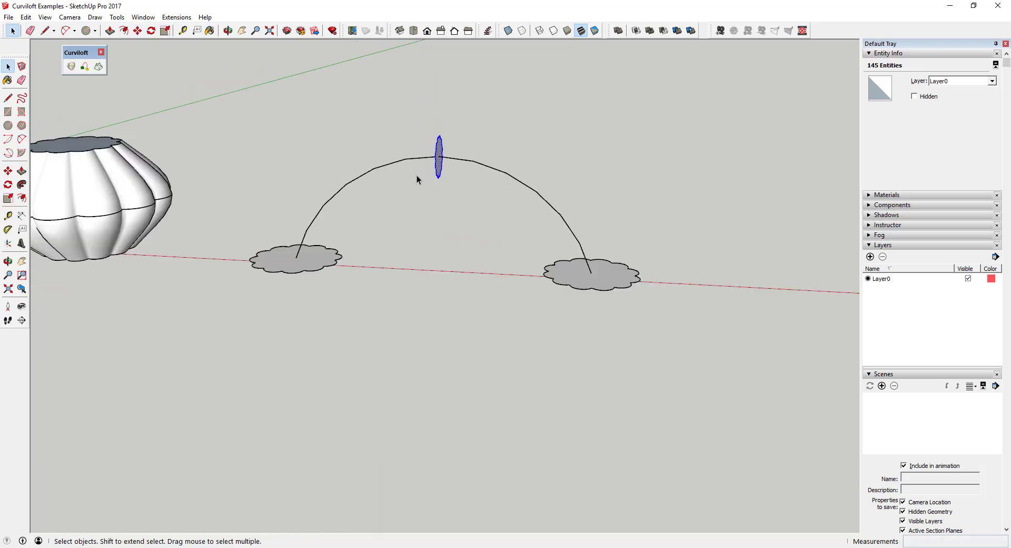
Generate a Loft along Path through the two ground faces and the smaller apex face, following the arc
{"action": "middle_click_drag", "start_coordinate": [416, 179], "coordinate": [248, 125]}
{"action": "left_click_drag", "start_coordinate": [241, 112], "coordinate": [702, 342]}
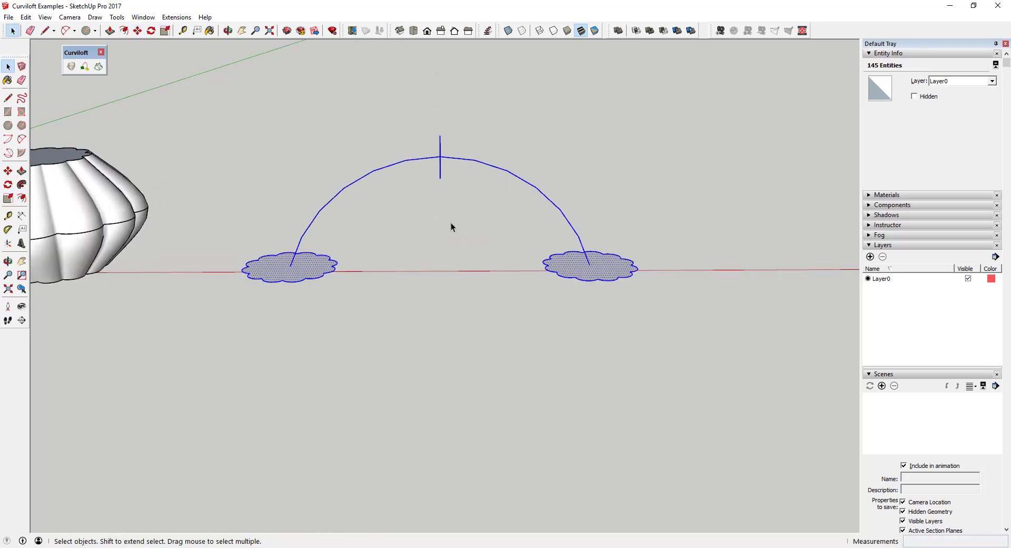
{"action": "left_click", "coordinate": [89, 73]}
{"action": "middle_click_drag", "start_coordinate": [563, 292], "coordinate": [378, 301]}
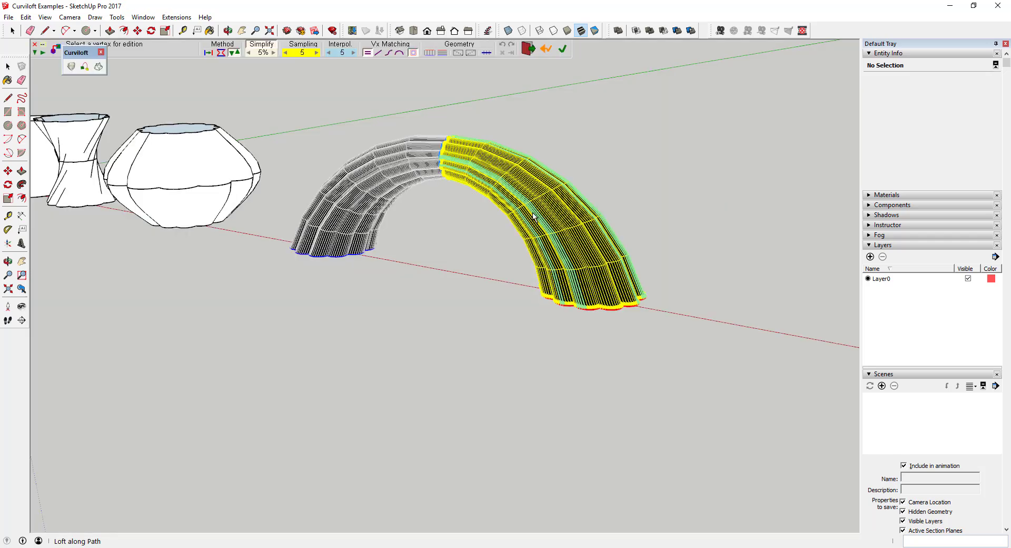
Set the twist of the loft junction farther from the bulging form to 3 increments of 15°, and finish the loft
{"action": "left_click", "coordinate": [533, 216]}
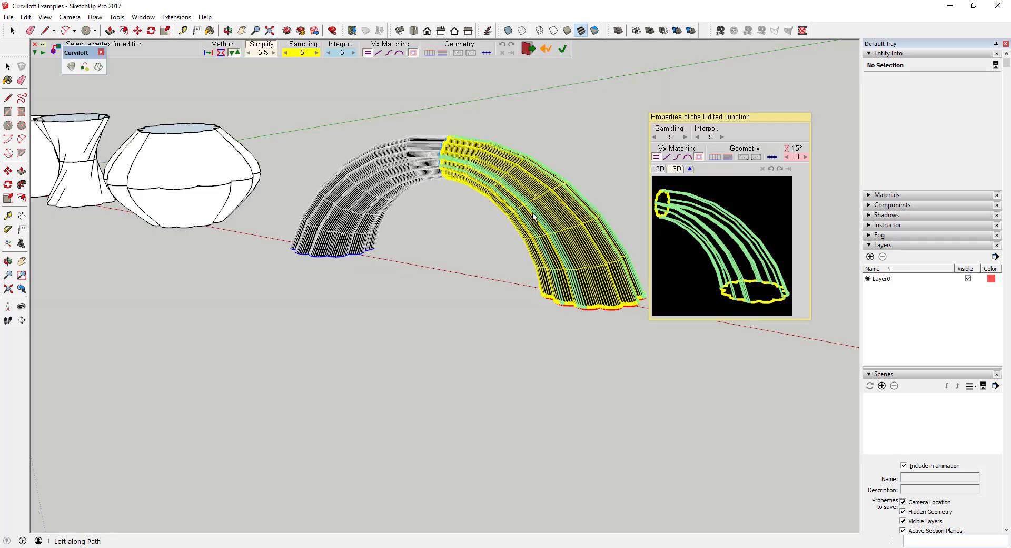
{"action": "left_click", "coordinate": [805, 157]}
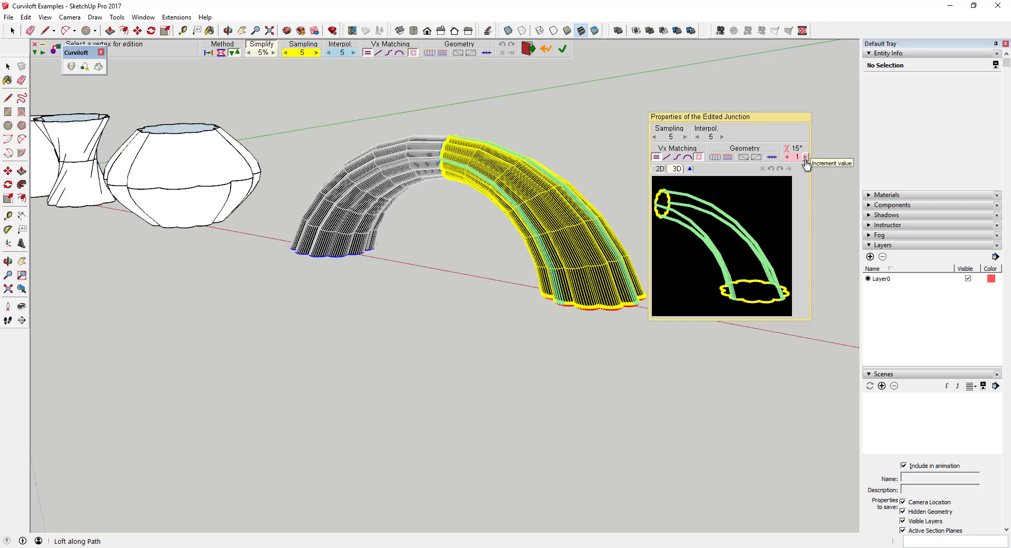
{"action": "left_click", "coordinate": [805, 157]}
{"action": "left_click", "coordinate": [805, 157]}
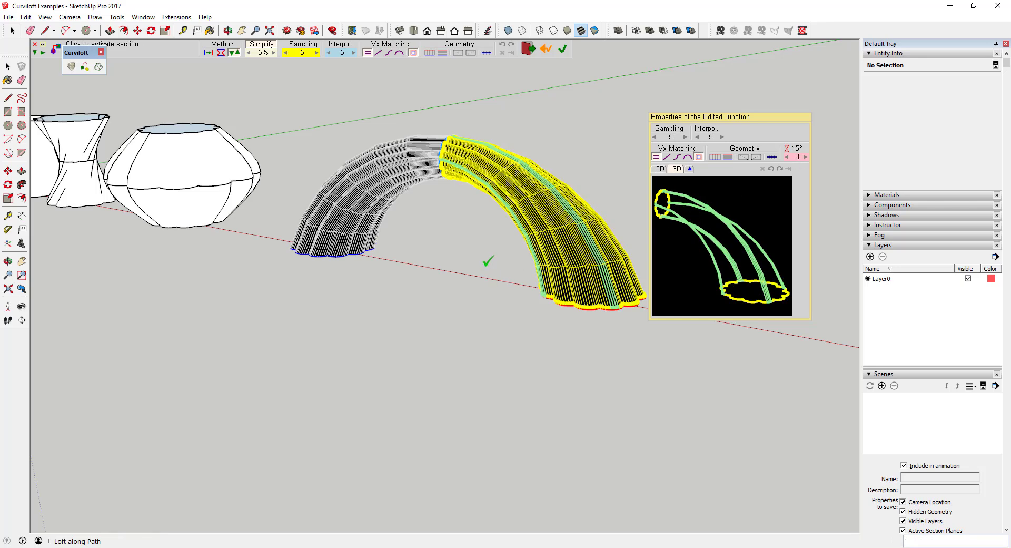
{"action": "left_click", "coordinate": [484, 254]}
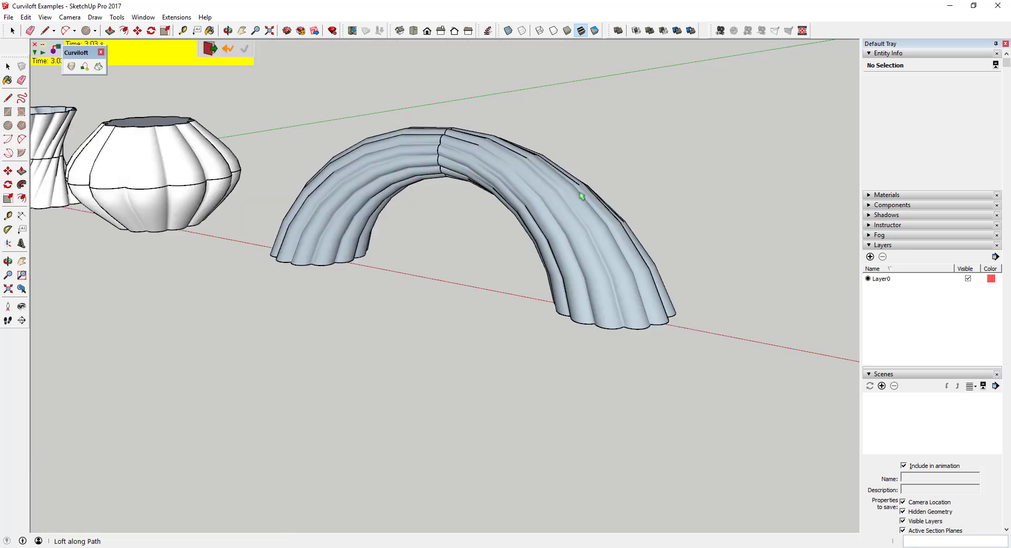
{"action": "scroll", "coordinate": [458, 241], "scroll_direction": "down", "scroll_amount": 4}
{"action": "middle_click_drag", "start_coordinate": [534, 263], "coordinate": [767, 260]}
{"action": "scroll", "coordinate": [465, 242], "scroll_direction": "up", "scroll_amount": 5}
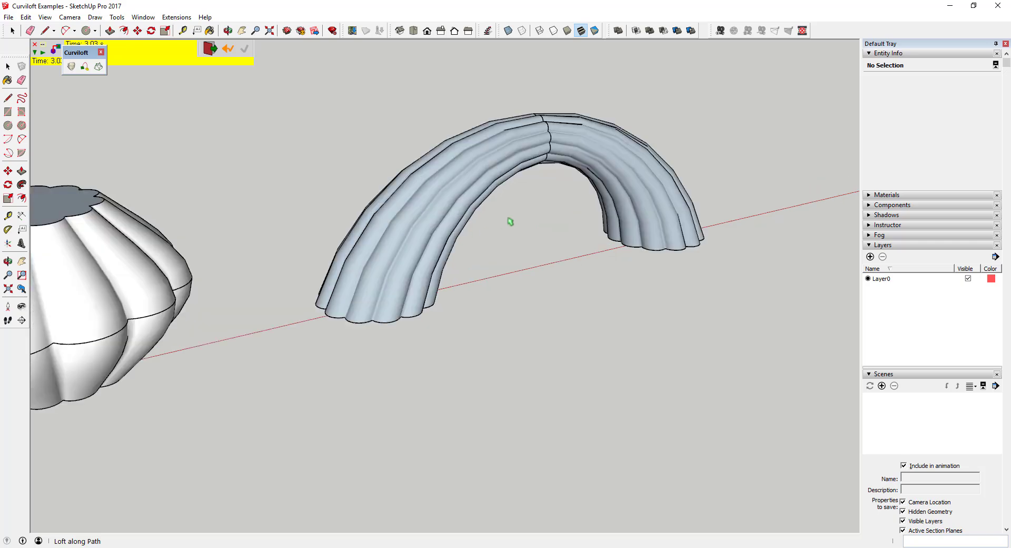
{"action": "middle_click_drag", "start_coordinate": [510, 222], "coordinate": [326, 206]}
{"action": "scroll", "coordinate": [316, 206], "scroll_direction": "down", "scroll_amount": 5}
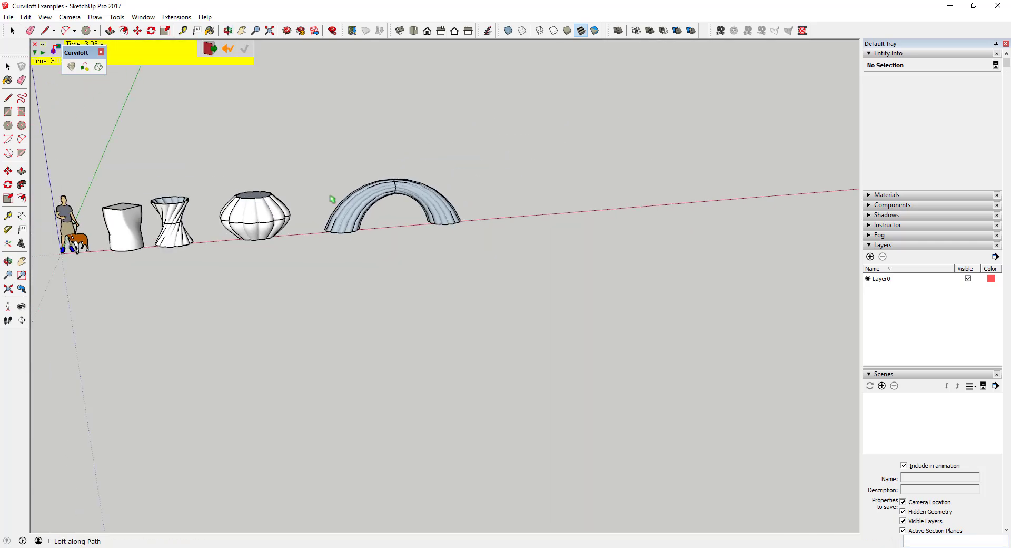
{"action": "scroll", "coordinate": [581, 198], "scroll_direction": "up", "scroll_amount": 2}
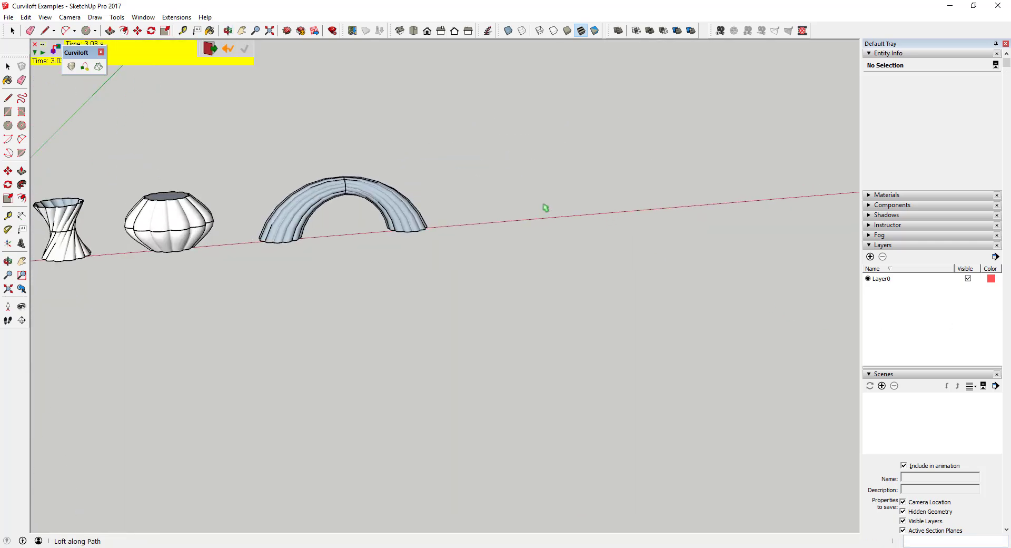
{"action": "key", "text": "space"}
Draw an 8-sided circle about 2' 4" in radius near the red axis, beyond the lofted arch
{"action": "middle_click_drag", "start_coordinate": [527, 218], "coordinate": [580, 200]}
{"action": "scroll", "coordinate": [581, 199], "scroll_direction": "up", "scroll_amount": 4}
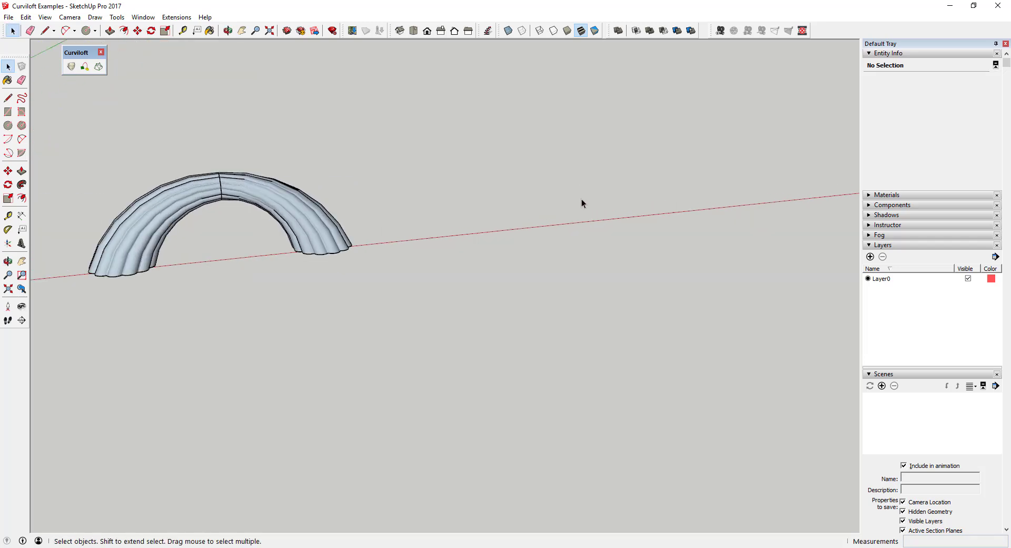
{"action": "middle_click_drag", "start_coordinate": [538, 274], "coordinate": [537, 196]}
{"action": "key", "text": "c"}
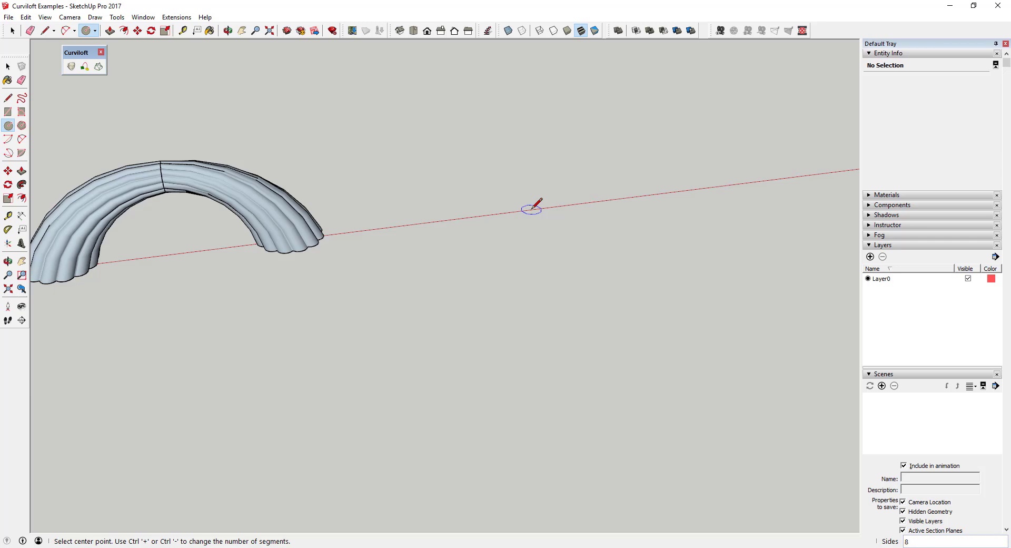
{"action": "left_click", "coordinate": [531, 203]}
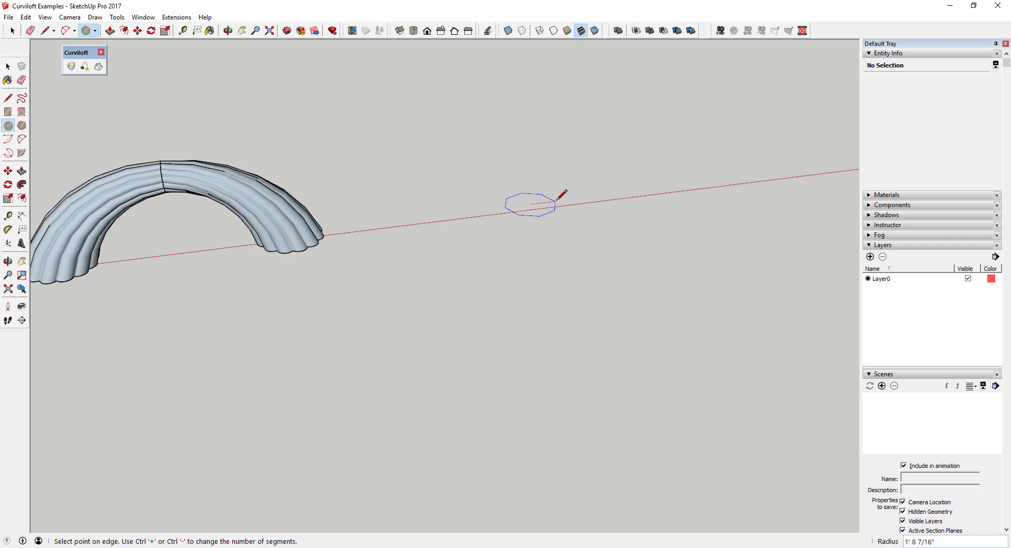
{"action": "left_click", "coordinate": [565, 200]}
{"action": "scroll", "coordinate": [532, 202], "scroll_direction": "up", "scroll_amount": 6}
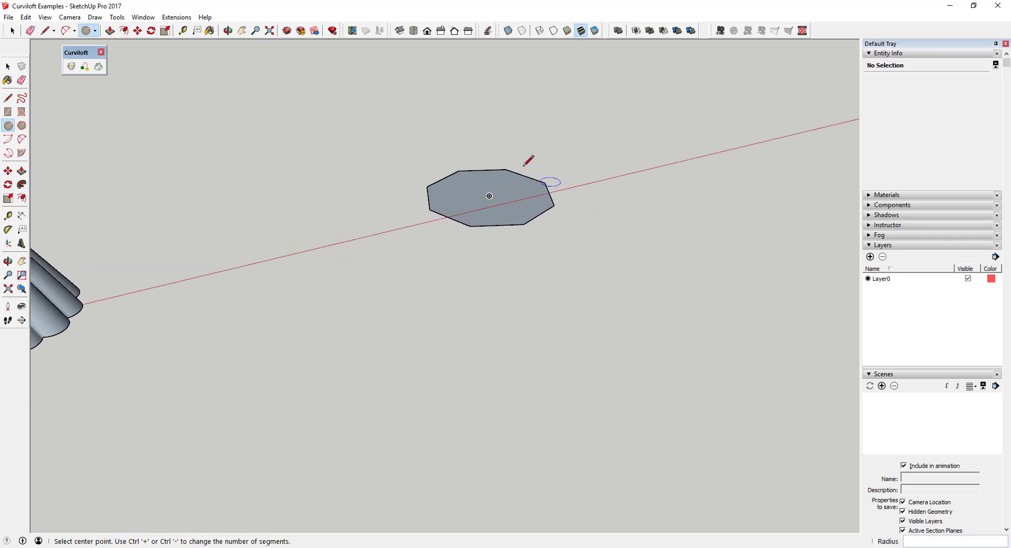
Draw an arc from the octagon's centre to one of its corners, bulging about 8 13/16" up the blue axis
{"action": "key", "text": "a"}
{"action": "left_click", "coordinate": [474, 200]}
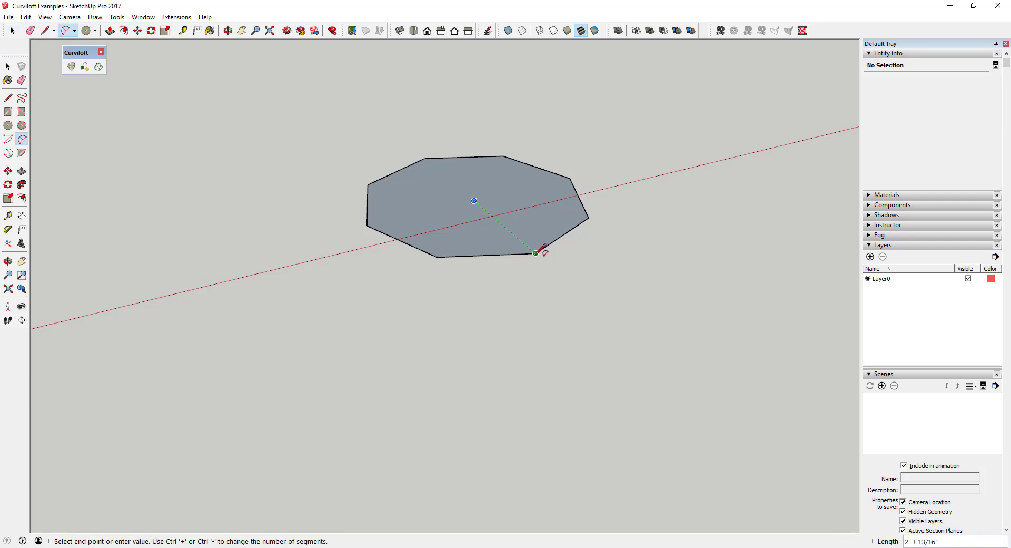
{"action": "left_click", "coordinate": [536, 253]}
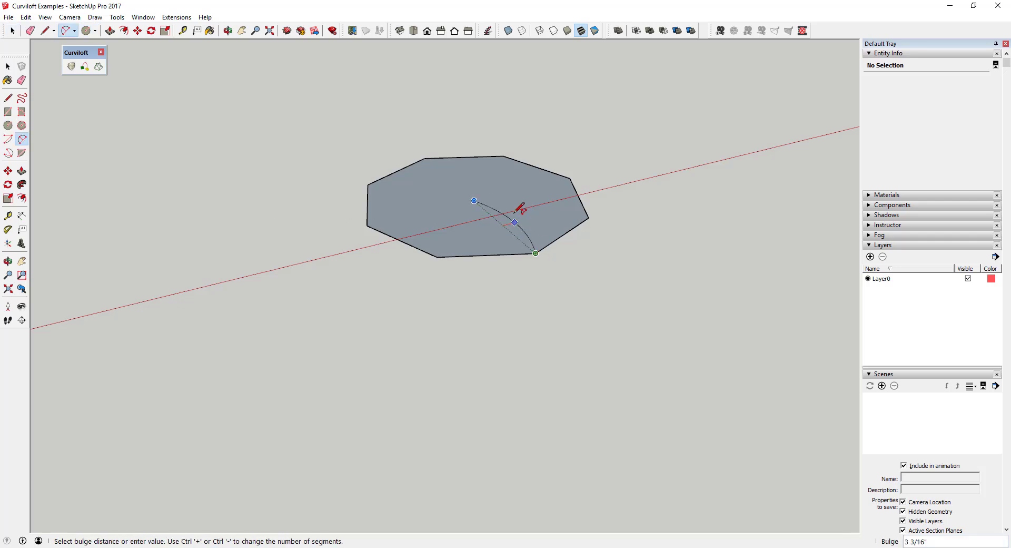
{"action": "left_click", "coordinate": [500, 189]}
Rotate-copy the arc 45° about the octagon's centre, from its corner to the neighbouring corner, and multiply the copy by 8
{"action": "key", "text": "space"}
{"action": "left_click", "coordinate": [499, 187]}
{"action": "key", "text": "q"}
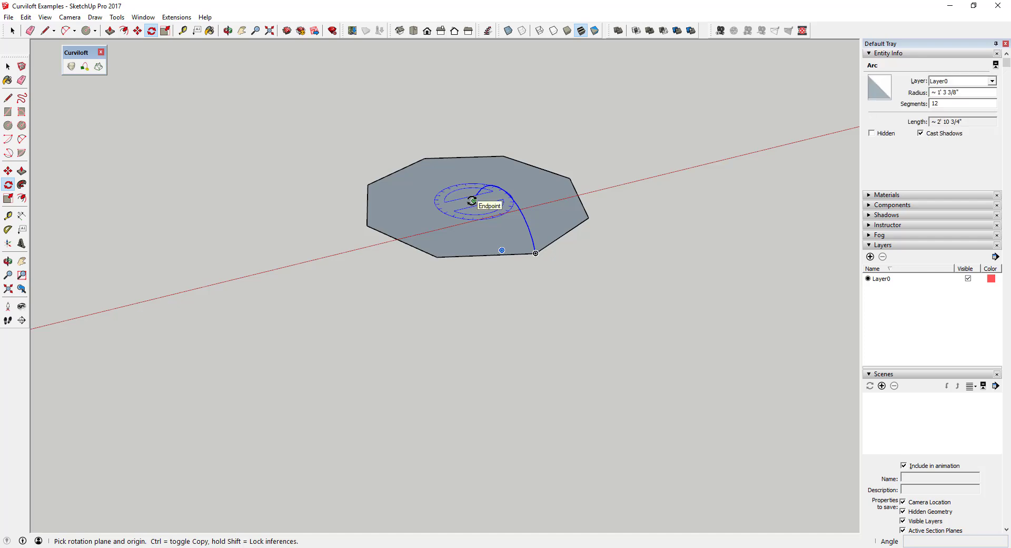
{"action": "left_click", "coordinate": [473, 201]}
{"action": "left_click", "coordinate": [536, 253]}
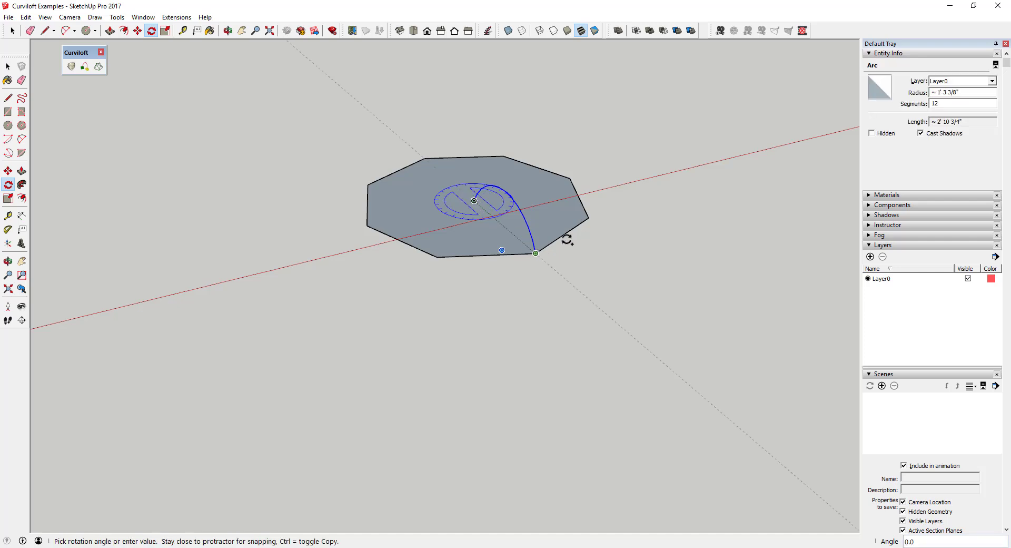
{"action": "left_click", "coordinate": [588, 216]}
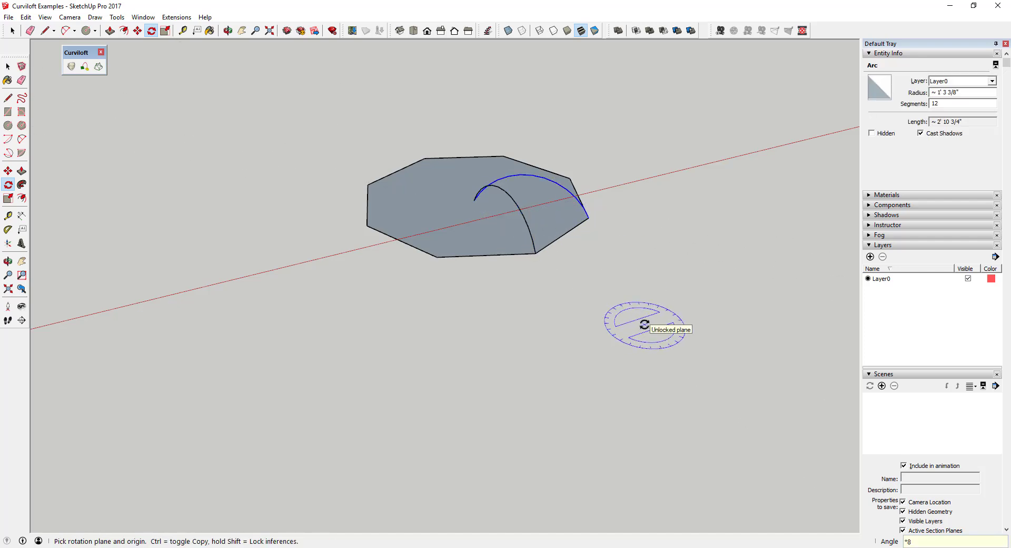
{"action": "key", "text": "Return"}
Delete the octagon's face, select all arcs and perimeter edges, and generate a Skinning preview from them
{"action": "key", "text": "space"}
{"action": "left_click", "coordinate": [495, 226]}
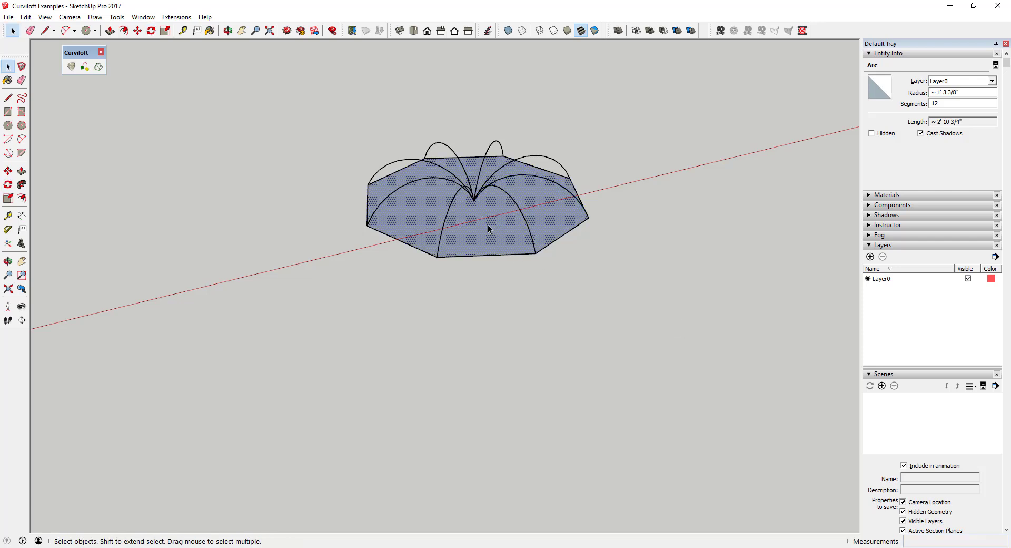
{"action": "key", "text": "Delete"}
{"action": "middle_click_drag", "start_coordinate": [562, 237], "coordinate": [521, 223]}
{"action": "left_click_drag", "start_coordinate": [246, 99], "coordinate": [751, 311]}
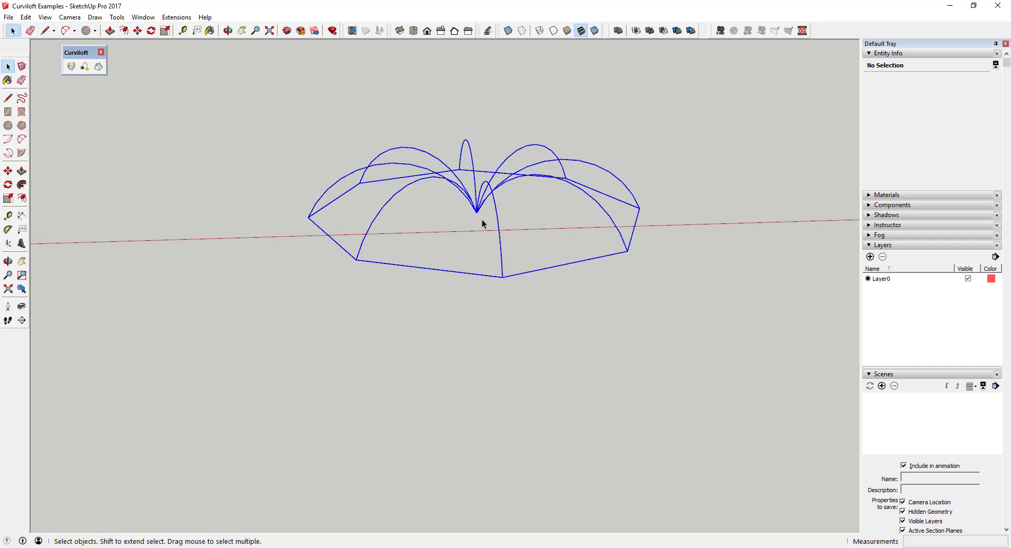
{"action": "left_click", "coordinate": [99, 68]}
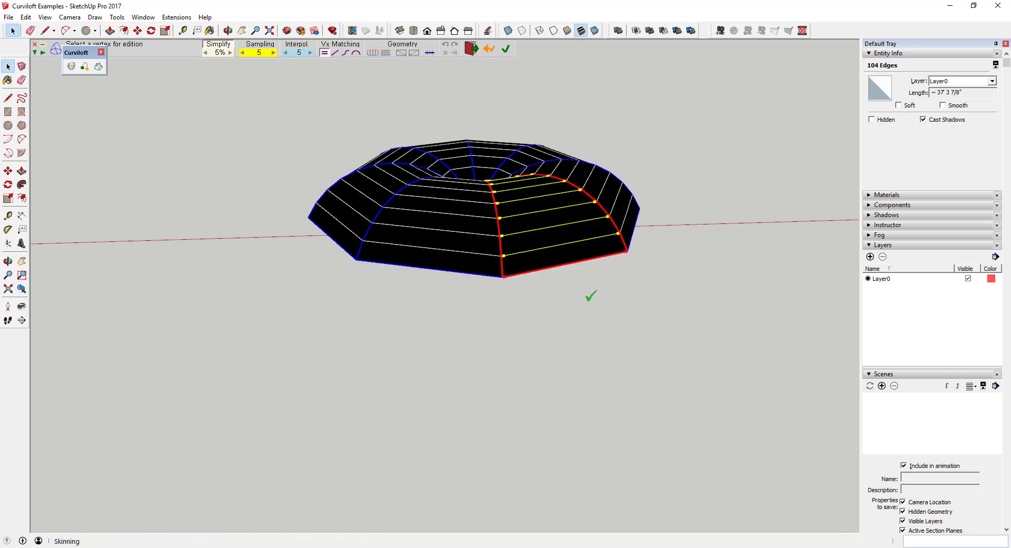
Turn on interpolated grid lines for the skin preview and set its Sampling to 3
{"action": "middle_click_drag", "start_coordinate": [369, 211], "coordinate": [528, 290]}
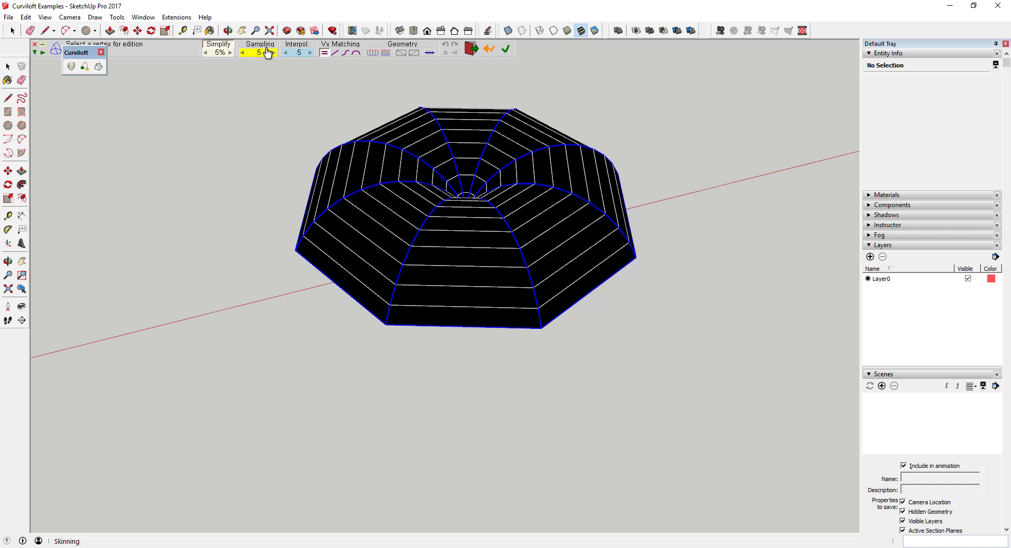
{"action": "left_click", "coordinate": [296, 44]}
{"action": "left_click", "coordinate": [295, 45]}
{"action": "left_click", "coordinate": [263, 46]}
{"action": "left_click", "coordinate": [243, 53]}
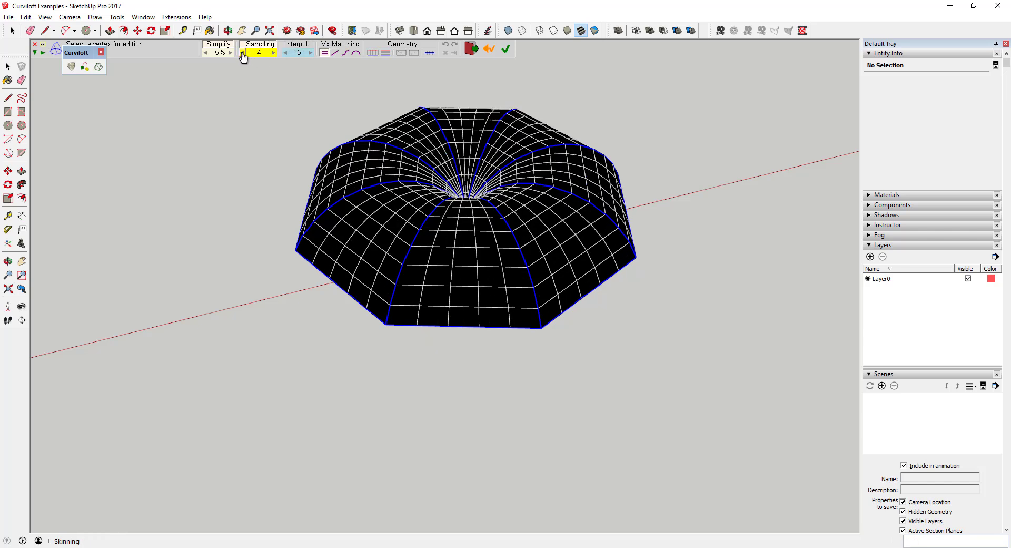
{"action": "left_click", "coordinate": [243, 52]}
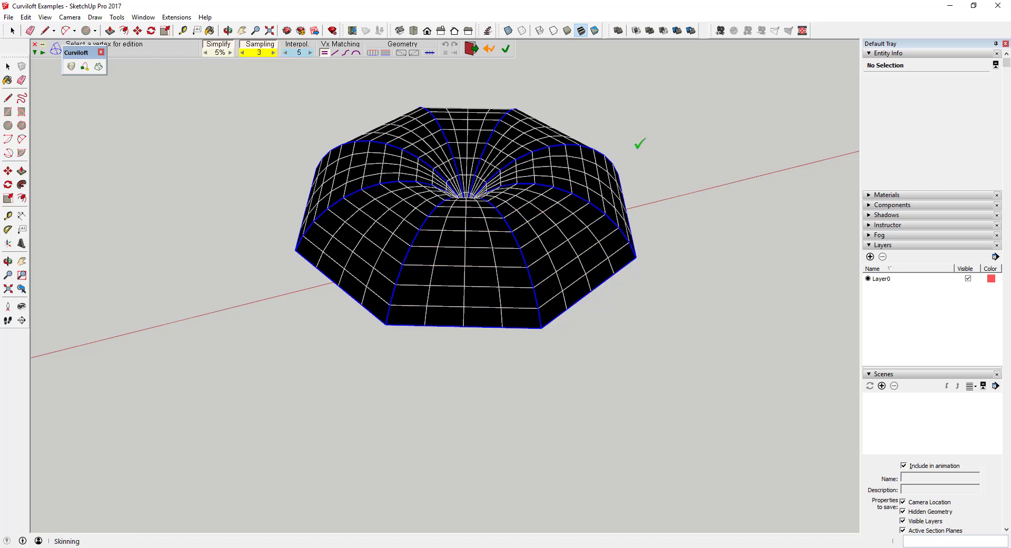
Switch four alternating panels of the skin to junction lines without faces, and generate the skinned geometry
{"action": "left_click", "coordinate": [374, 54]}
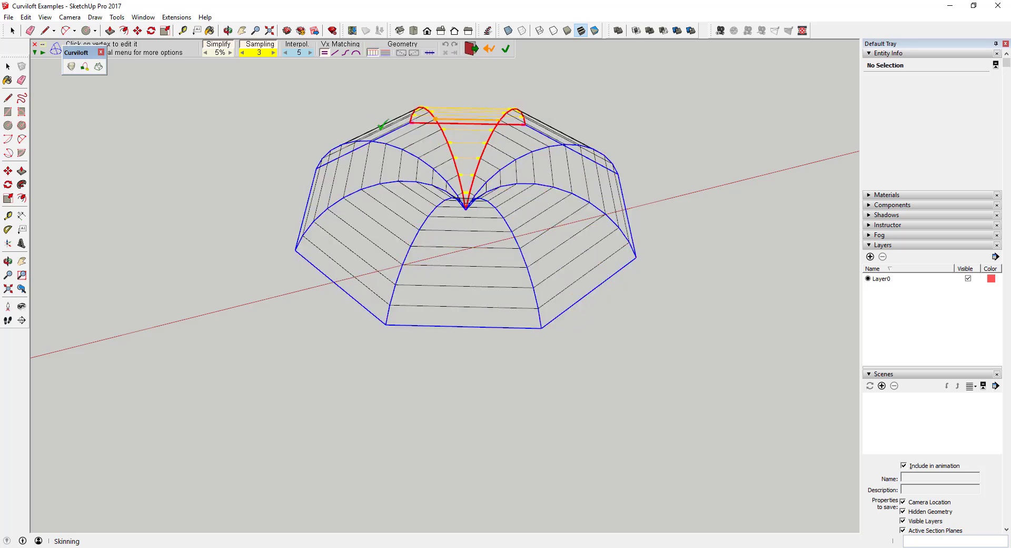
{"action": "left_click", "coordinate": [372, 53]}
{"action": "left_click", "coordinate": [485, 260]}
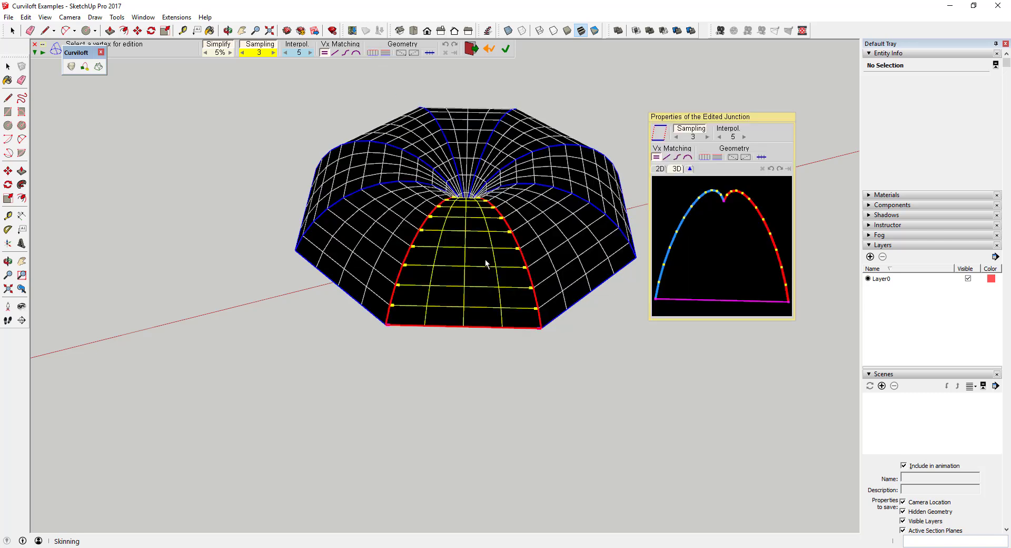
{"action": "left_click", "coordinate": [706, 160]}
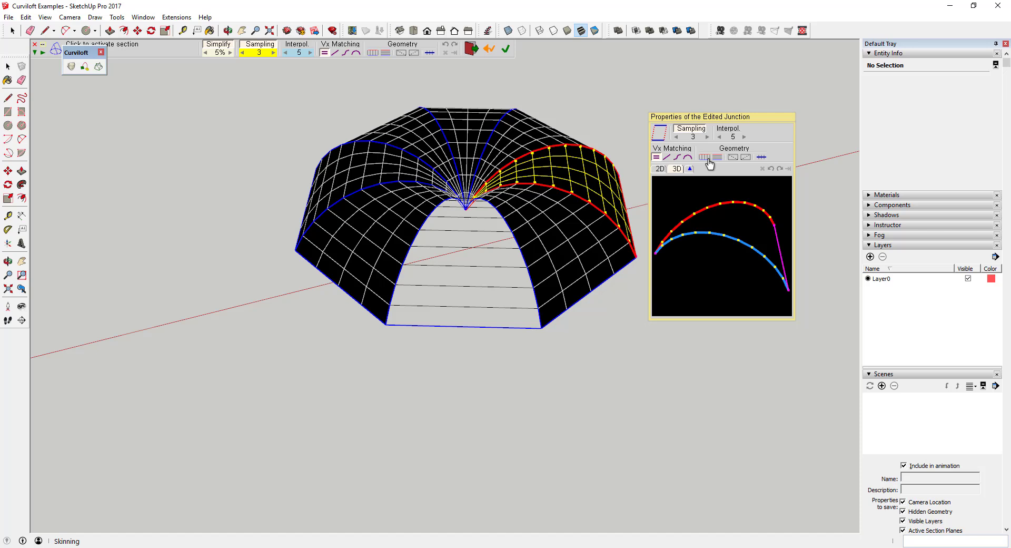
{"action": "left_click", "coordinate": [708, 160]}
{"action": "left_click", "coordinate": [474, 153]}
{"action": "left_click", "coordinate": [706, 159]}
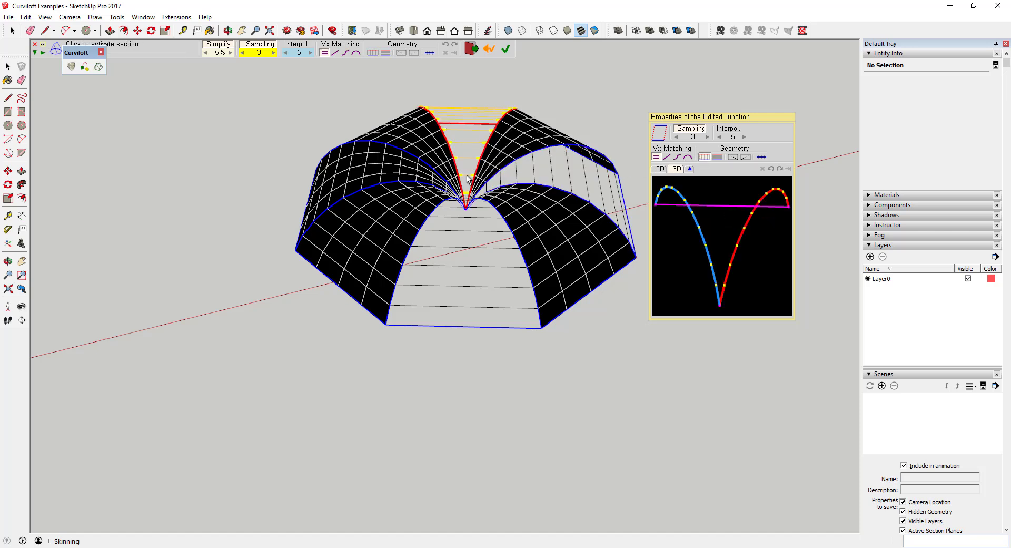
{"action": "left_click", "coordinate": [412, 167]}
{"action": "left_click", "coordinate": [705, 160]}
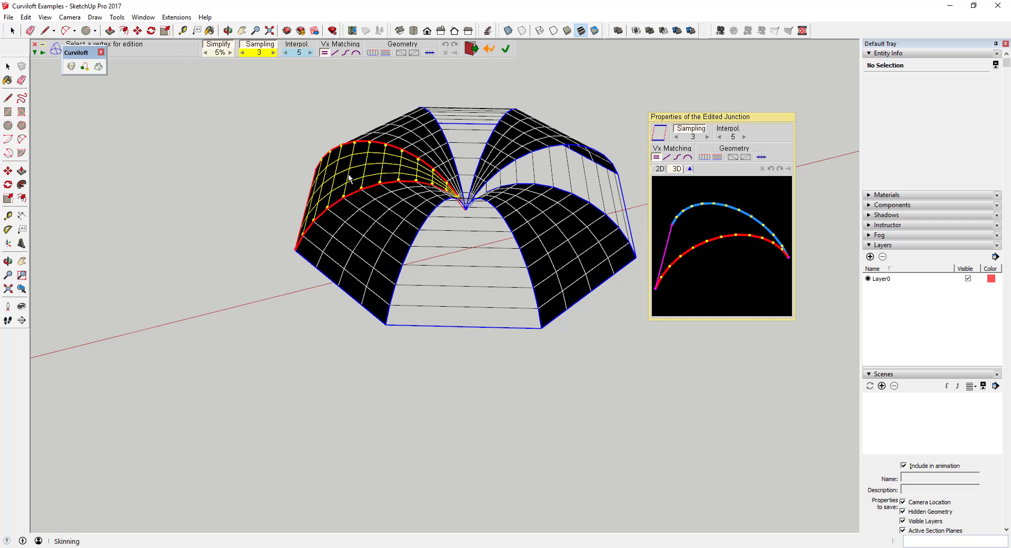
{"action": "left_click", "coordinate": [703, 160]}
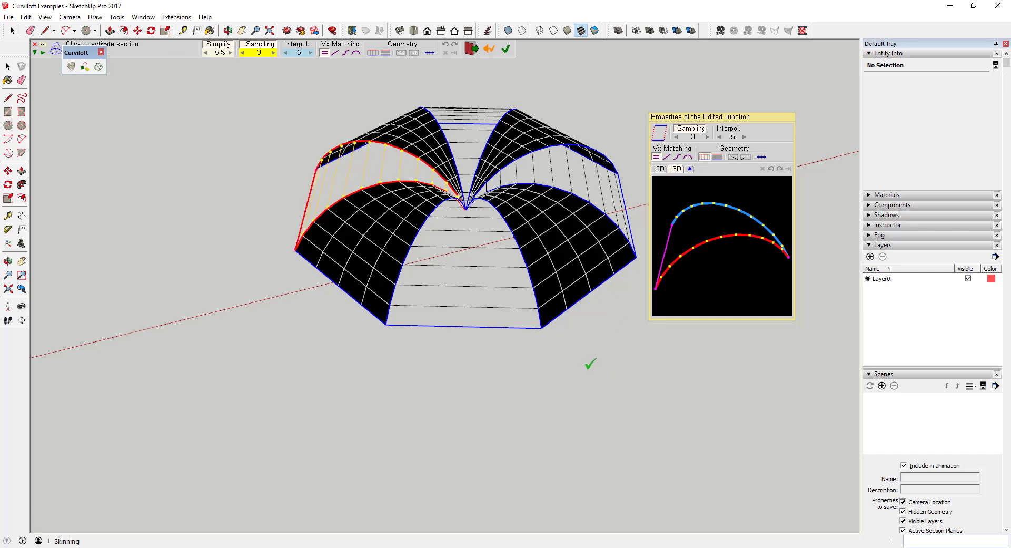
{"action": "left_click", "coordinate": [716, 159]}
{"action": "left_click", "coordinate": [612, 364]}
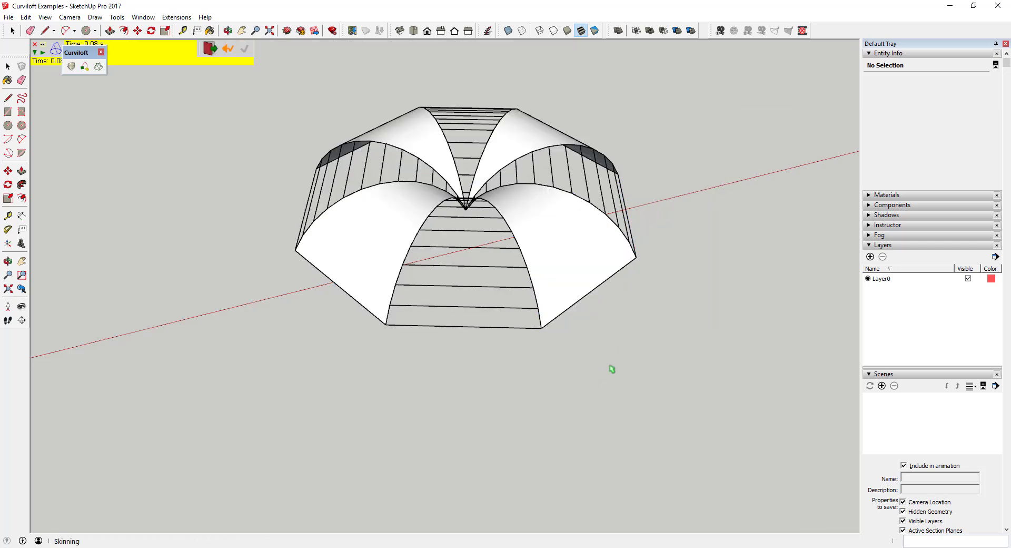
Examine the solid and line-only panels of the generated octagonal skin from several angles
{"action": "middle_click_drag", "start_coordinate": [612, 369], "coordinate": [490, 334]}
{"action": "scroll", "coordinate": [516, 202], "scroll_direction": "up", "scroll_amount": 3}
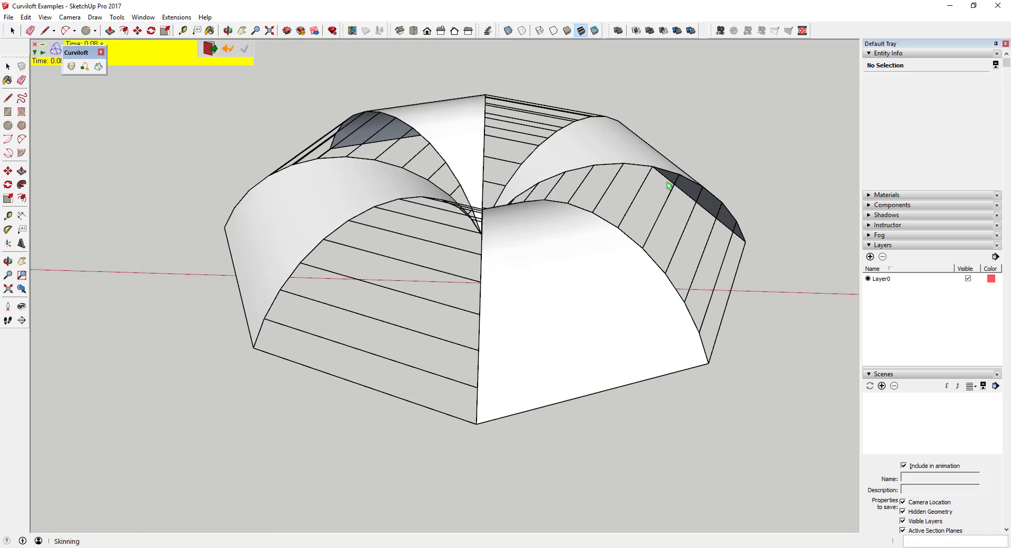
{"action": "scroll", "coordinate": [571, 309], "scroll_direction": "down", "scroll_amount": 3}
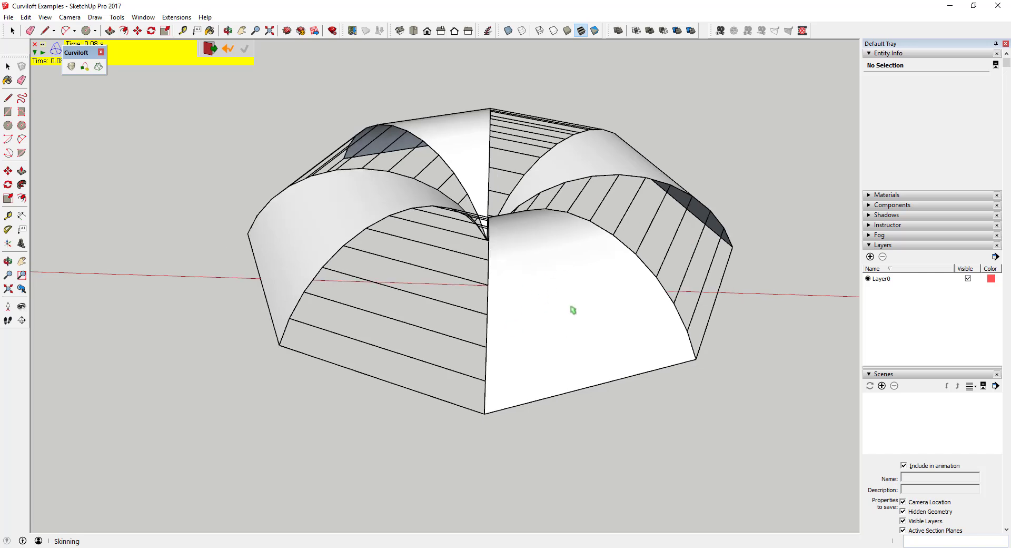
{"action": "middle_click_drag", "start_coordinate": [571, 310], "coordinate": [564, 323]}
{"action": "scroll", "coordinate": [574, 316], "scroll_direction": "up", "scroll_amount": 3}
{"action": "scroll", "coordinate": [573, 317], "scroll_direction": "down", "scroll_amount": 5}
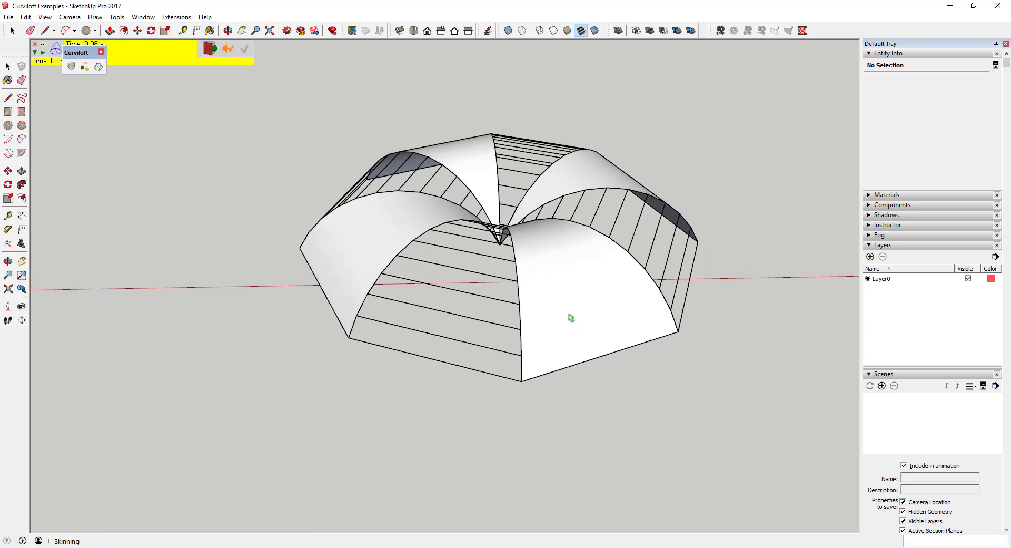
{"action": "scroll", "coordinate": [589, 312], "scroll_direction": "up", "scroll_amount": 4}
{"action": "middle_click_drag", "start_coordinate": [587, 306], "coordinate": [684, 205]}
{"action": "scroll", "coordinate": [515, 276], "scroll_direction": "down", "scroll_amount": 4}
{"action": "scroll", "coordinate": [517, 278], "scroll_direction": "down", "scroll_amount": 4}
{"action": "scroll", "coordinate": [727, 209], "scroll_direction": "up", "scroll_amount": 1}
{"action": "scroll", "coordinate": [517, 253], "scroll_direction": "up", "scroll_amount": 3}
Draw a vertical line about 6' 1/4" tall up from the red axis, beyond the octagonal skin
{"action": "middle_click_drag", "start_coordinate": [441, 270], "coordinate": [666, 242]}
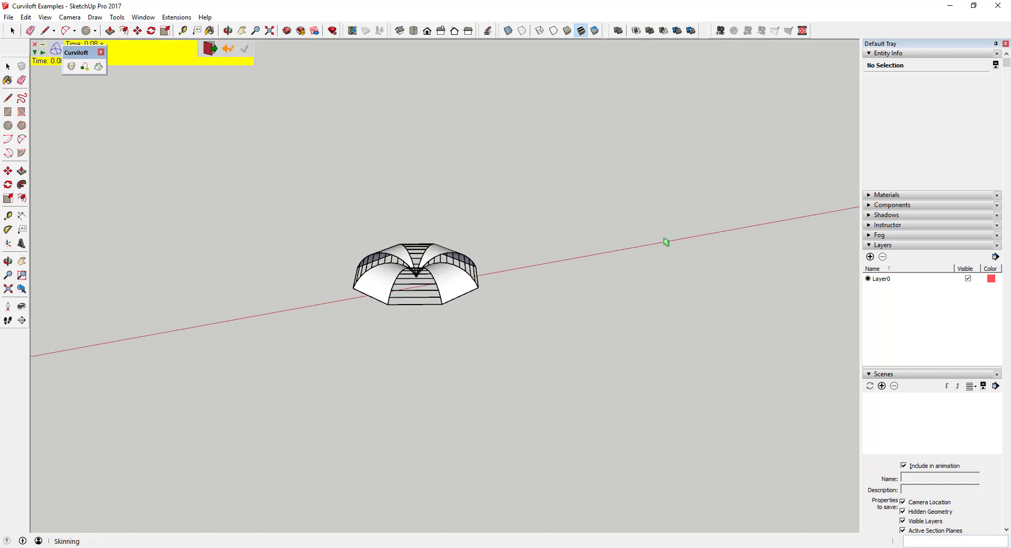
{"action": "key", "text": "c"}
{"action": "key", "text": "l"}
{"action": "left_click", "coordinate": [637, 247]}
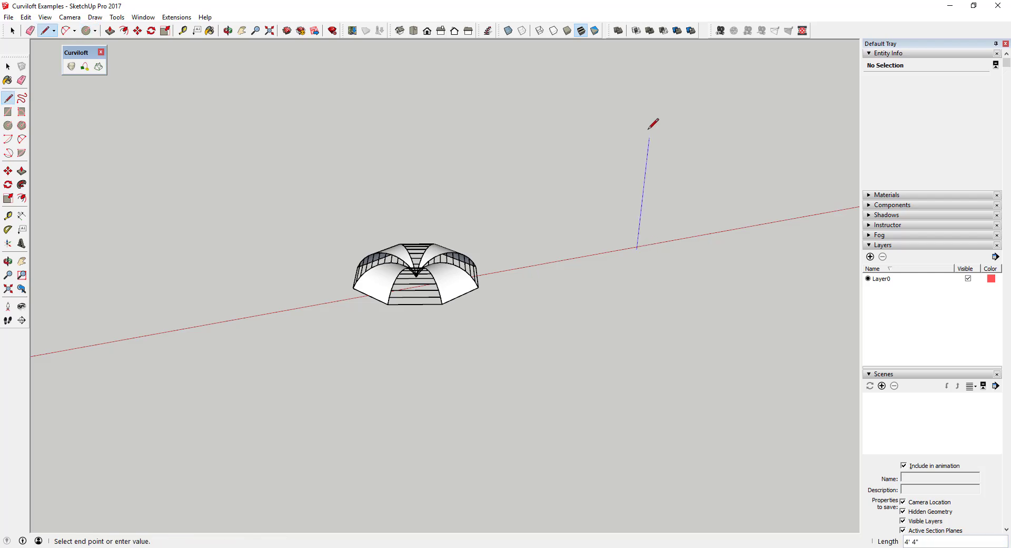
{"action": "left_click", "coordinate": [655, 91]}
{"action": "key", "text": "space"}
Create a Helix along curve on the vertical line with 3 15/16" radii, 16 laps, 20 sections per lap and no tube
{"action": "scroll", "coordinate": [604, 75], "scroll_direction": "down", "scroll_amount": 1}
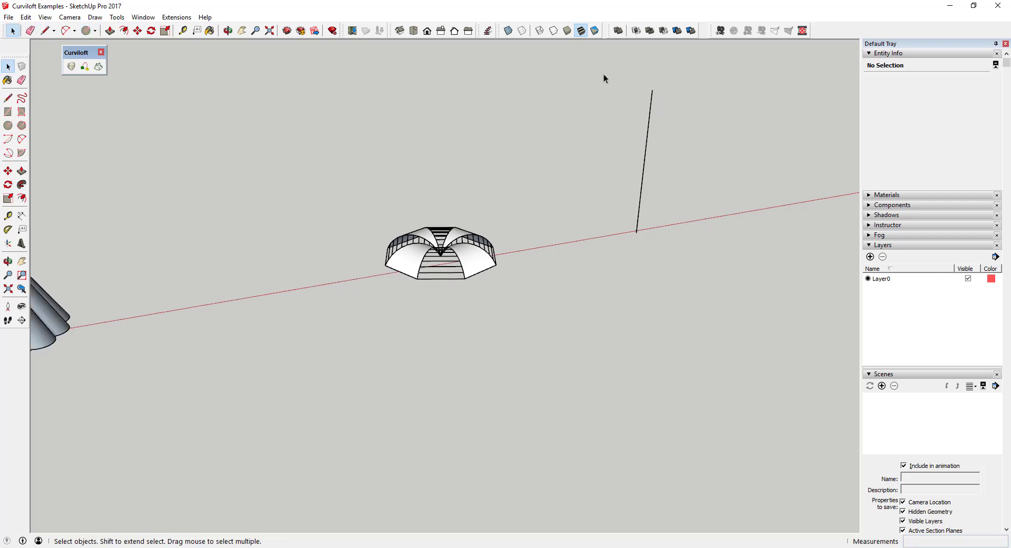
{"action": "left_click_drag", "start_coordinate": [594, 65], "coordinate": [697, 258]}
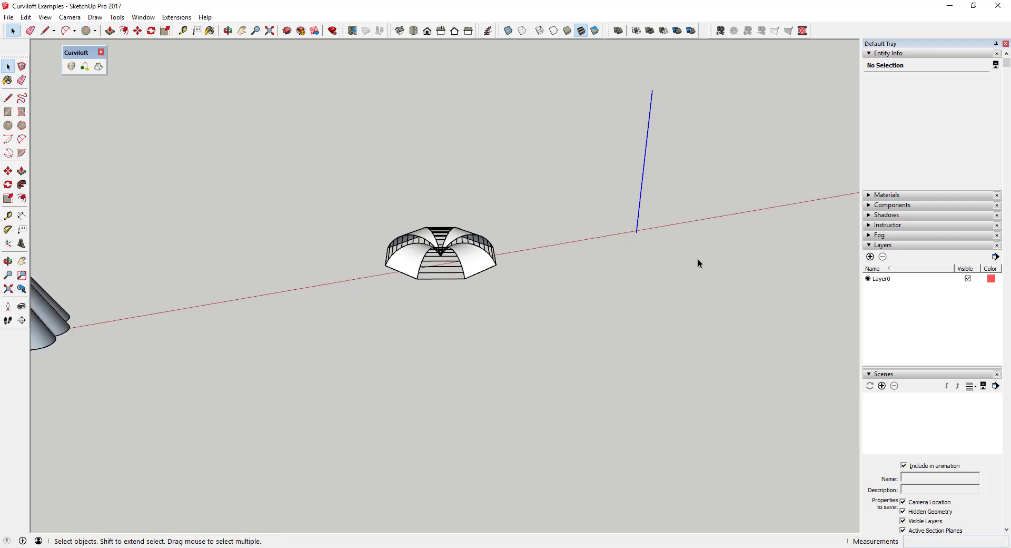
{"action": "left_click", "coordinate": [487, 32]}
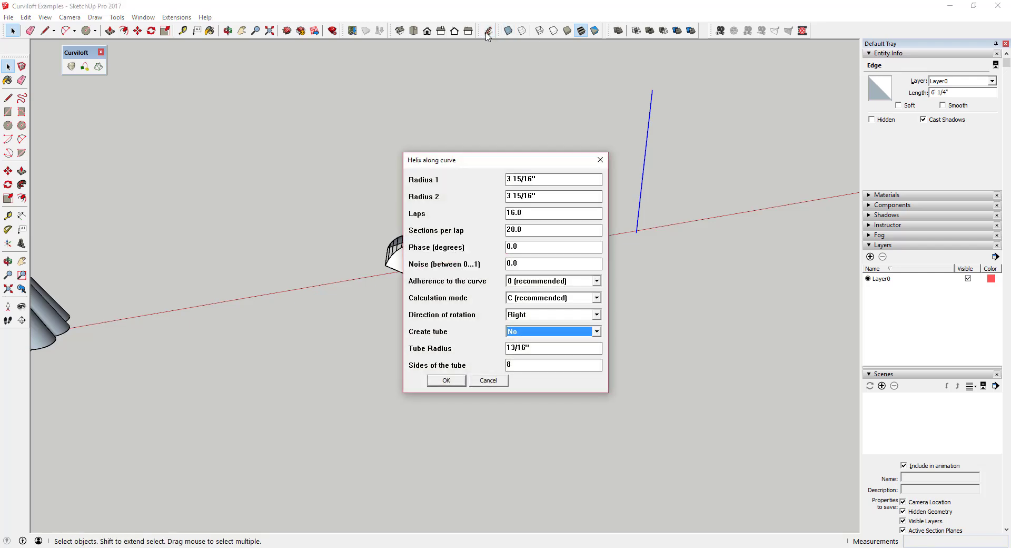
{"action": "left_click", "coordinate": [441, 385]}
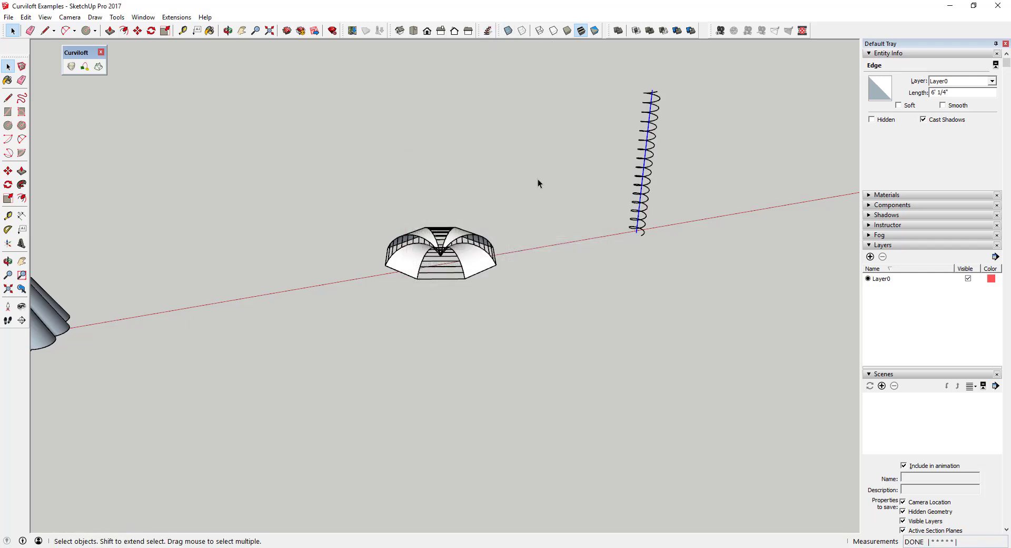
Explode the helix group around the vertical line
{"action": "middle_click_drag", "start_coordinate": [538, 179], "coordinate": [546, 436]}
{"action": "scroll", "coordinate": [611, 121], "scroll_direction": "up", "scroll_amount": 5}
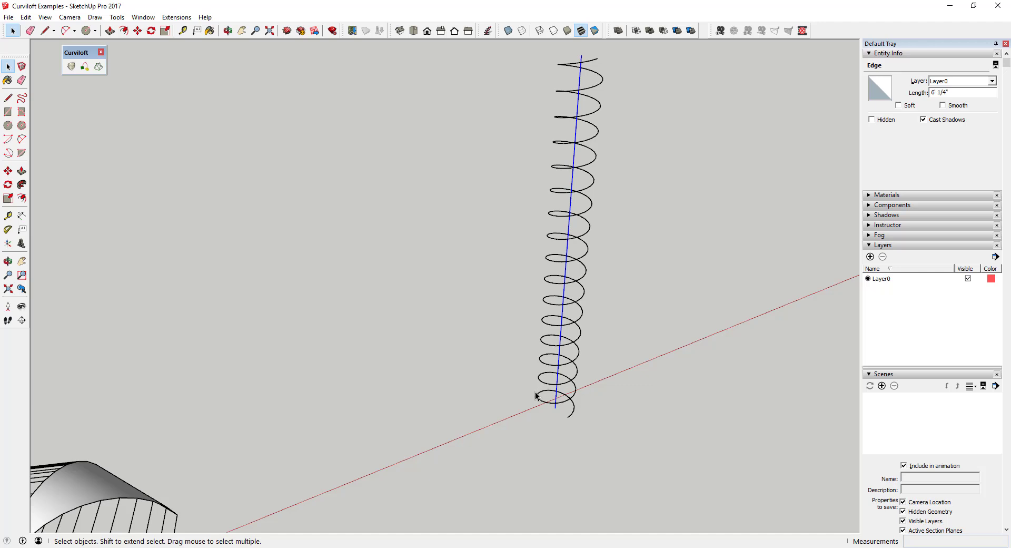
{"action": "left_click", "coordinate": [585, 145]}
{"action": "right_click", "coordinate": [586, 144]}
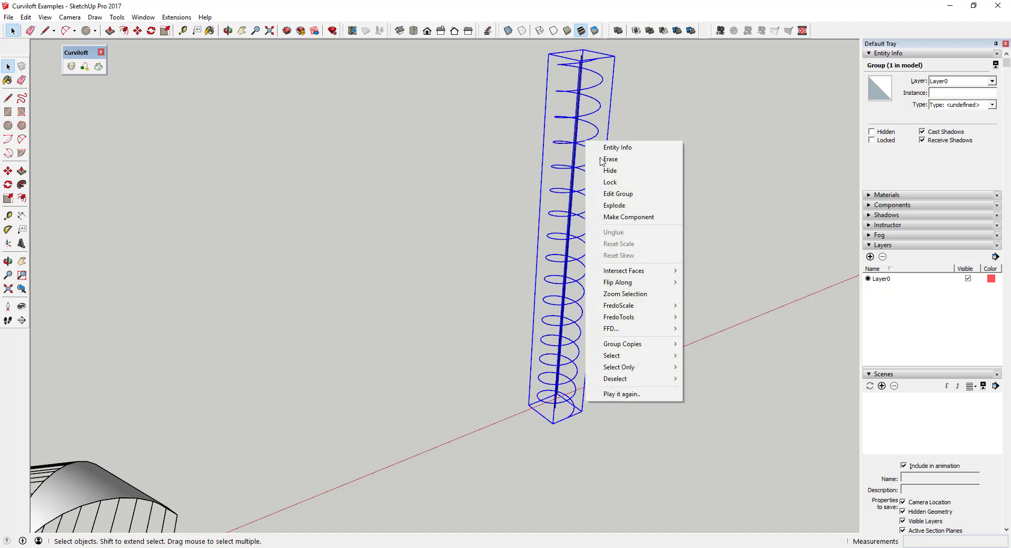
{"action": "left_click", "coordinate": [605, 204]}
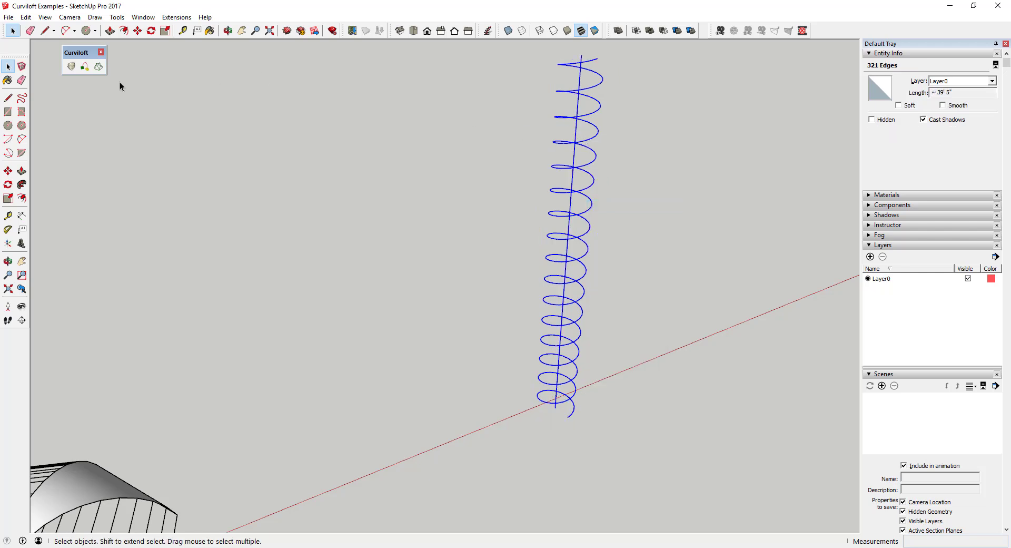
{"action": "left_click", "coordinate": [98, 66]}
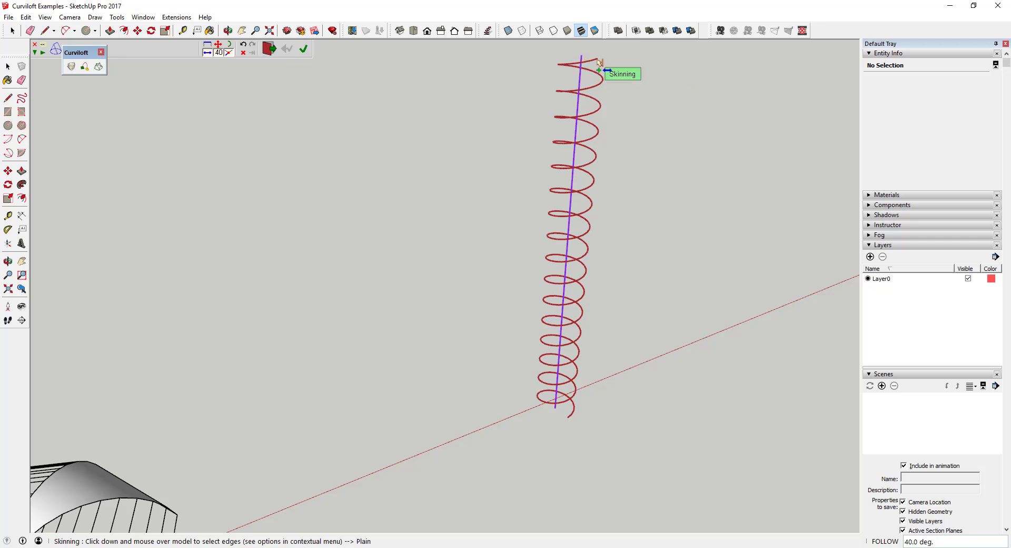
{"action": "mouse_move", "coordinate": [584, 59]}
{"action": "middle_mouse_down"}
{"action": "mouse_move", "coordinate": [625, 117]}
{"action": "mouse_move", "coordinate": [587, 63]}
{"action": "middle_mouse_up"}
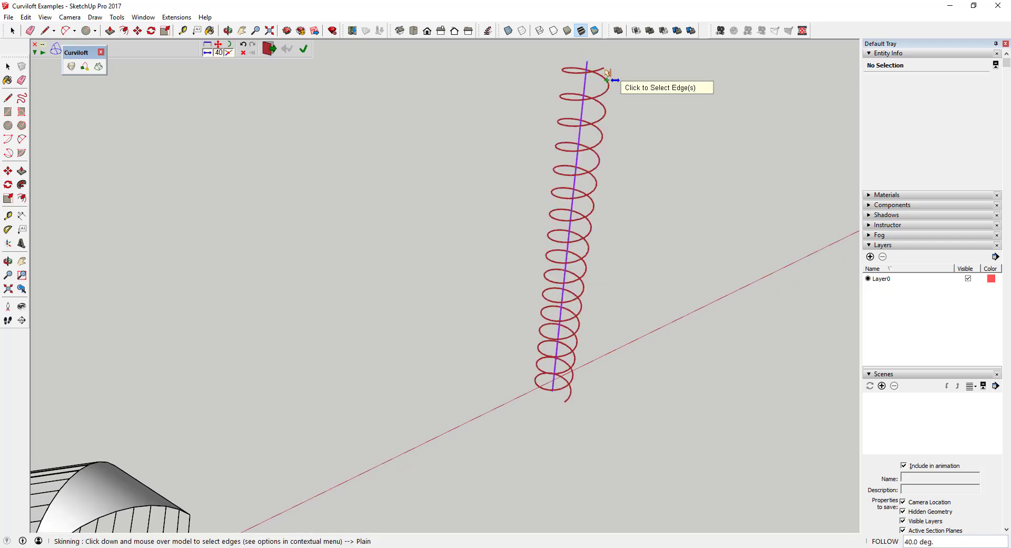
{"action": "key", "text": "space"}
Draw a line from the vertical line's upper end to the helix's upper end
{"action": "key", "text": "o"}
{"action": "middle_click_drag", "start_coordinate": [679, 349], "coordinate": [668, 329]}
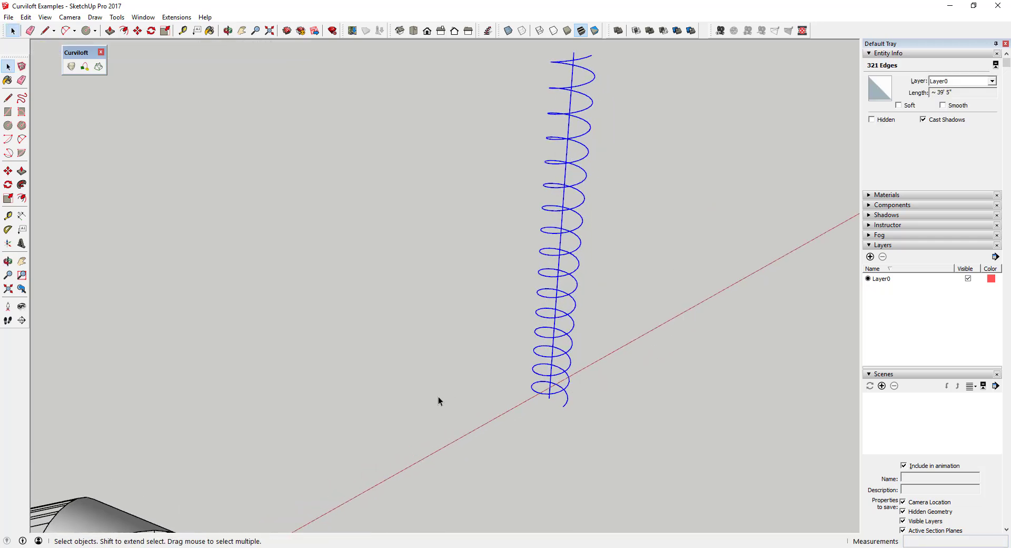
{"action": "middle_click_drag", "start_coordinate": [578, 71], "coordinate": [577, 74]}
{"action": "left_click_drag", "start_coordinate": [577, 73], "coordinate": [564, 118]}
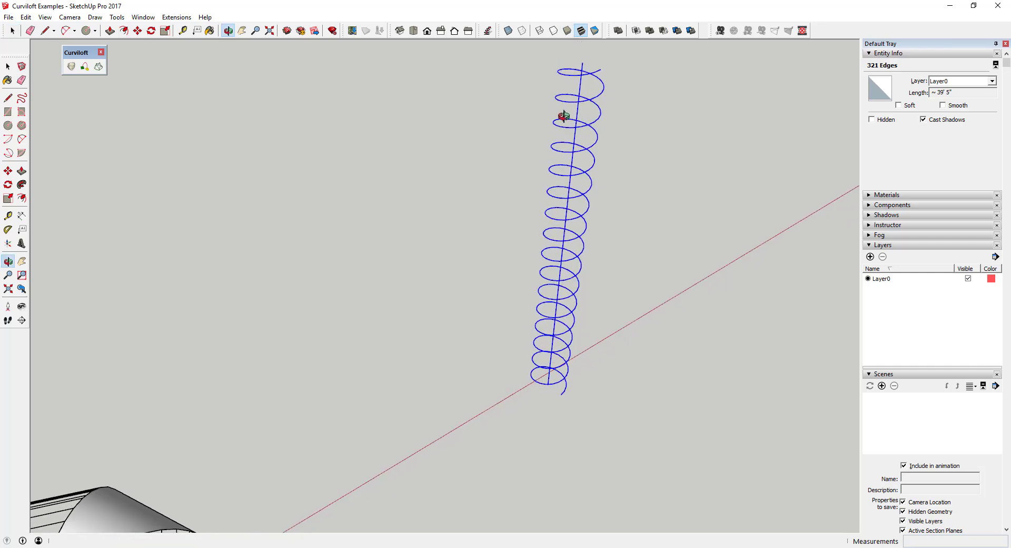
{"action": "key", "text": "space"}
{"action": "key", "text": "l"}
{"action": "left_click", "coordinate": [582, 63]}
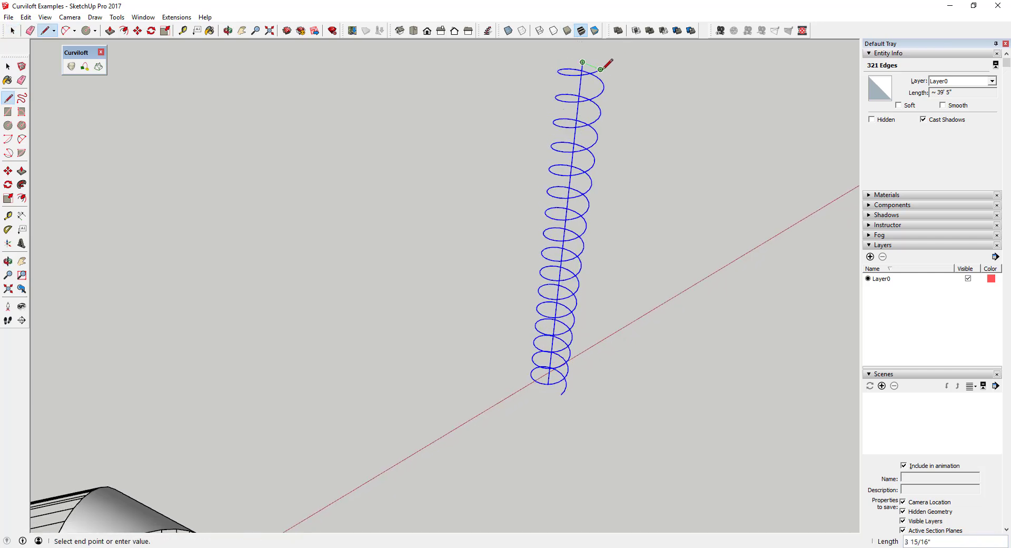
{"action": "left_click", "coordinate": [601, 69]}
{"action": "key", "text": "space"}
Draw a line from the vertical line's lower end to the helix's lower end
{"action": "key", "text": "l"}
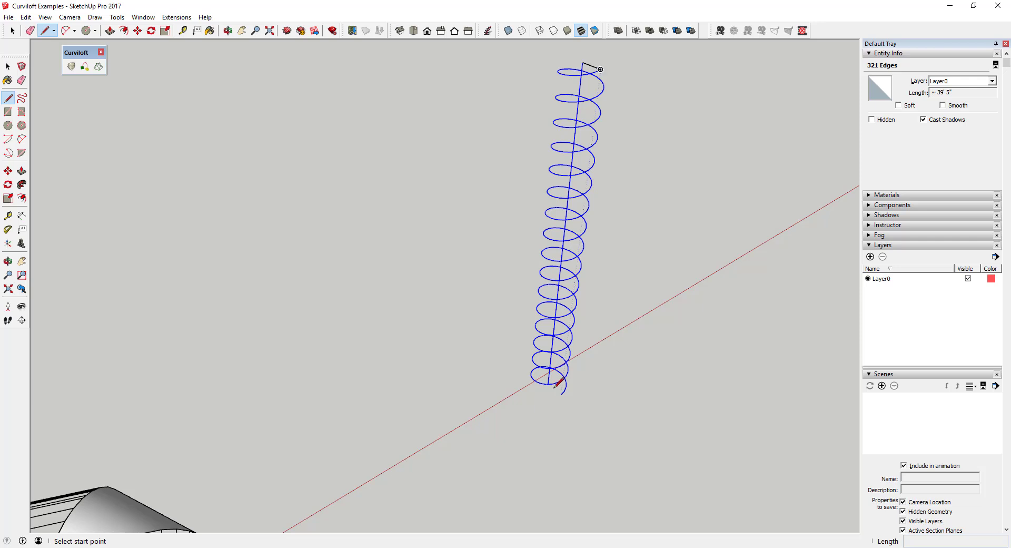
{"action": "middle_click_drag", "start_coordinate": [558, 383], "coordinate": [565, 322]}
{"action": "left_click", "coordinate": [551, 412]}
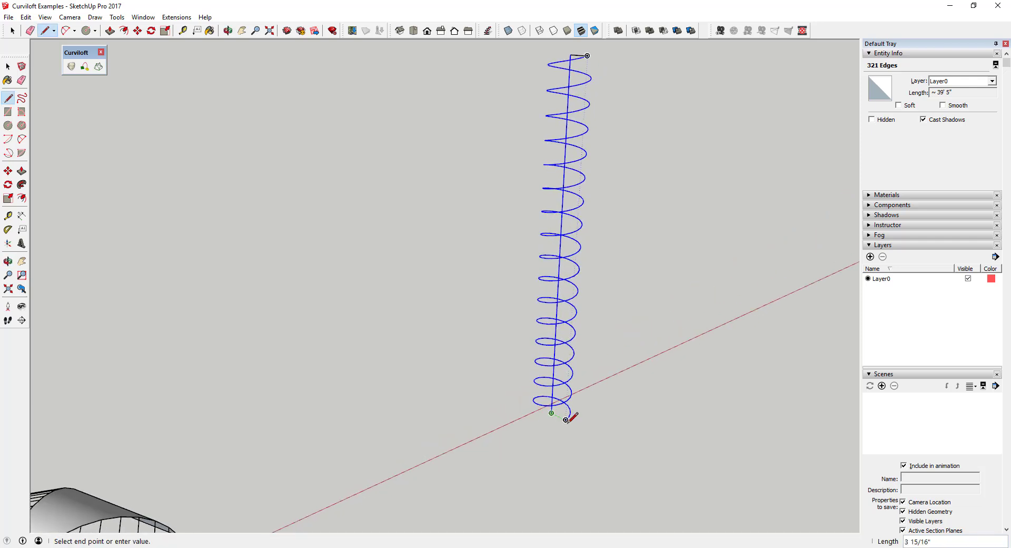
{"action": "left_click", "coordinate": [569, 420]}
Try to skin the helix, undivided vertical line and two connecting lines with Curviloft's Skinning tool
{"action": "key", "text": "space"}
{"action": "left_click_drag", "start_coordinate": [525, 43], "coordinate": [624, 450]}
{"action": "left_click", "coordinate": [98, 66]}
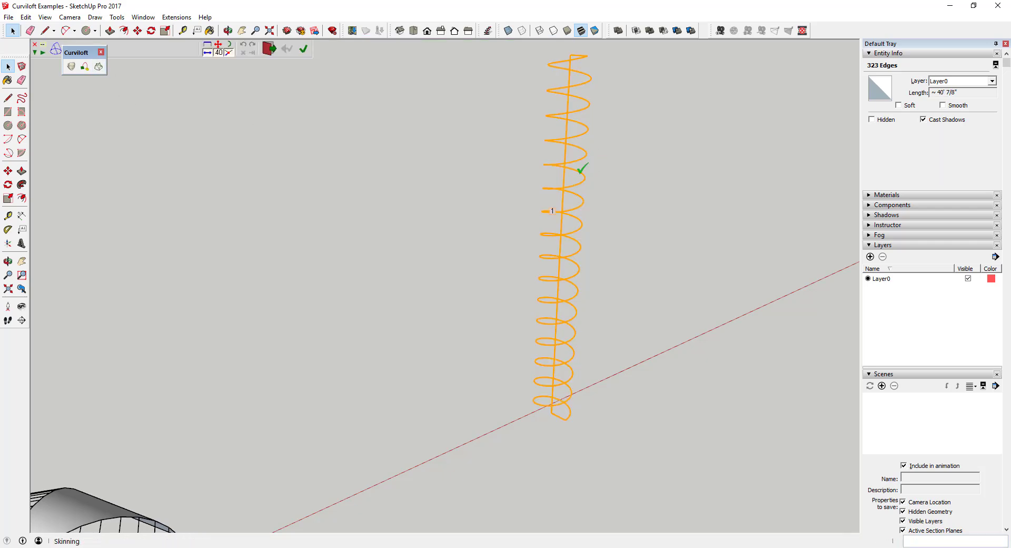
{"action": "middle_click_drag", "start_coordinate": [588, 170], "coordinate": [567, 175]}
{"action": "scroll", "coordinate": [571, 177], "scroll_direction": "up", "scroll_amount": 4}
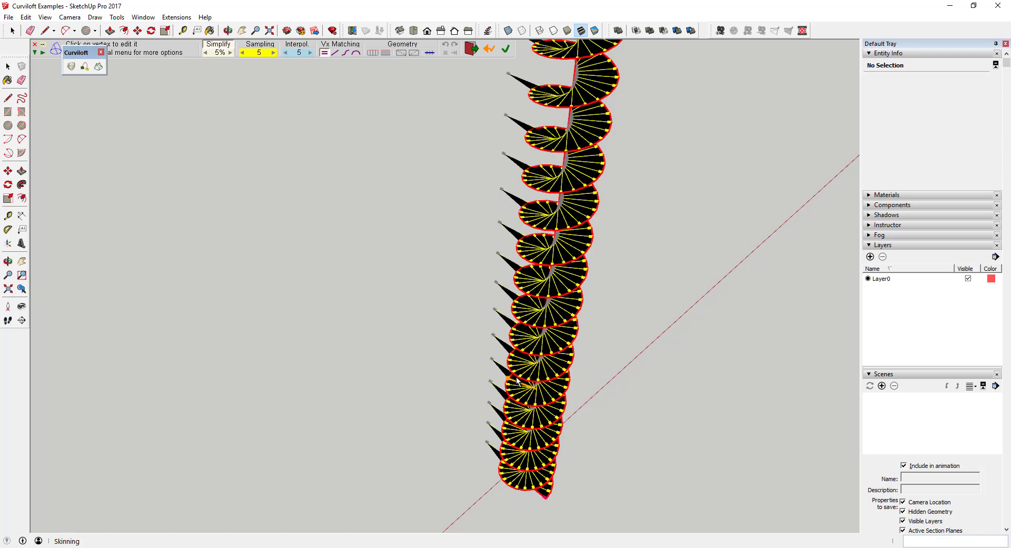
{"action": "scroll", "coordinate": [503, 255], "scroll_direction": "down", "scroll_amount": 4}
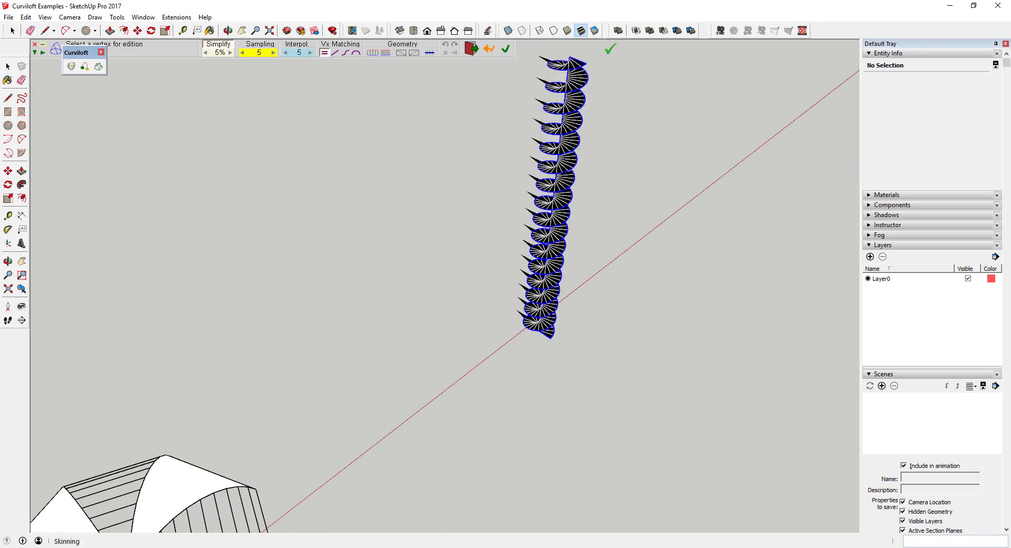
{"action": "scroll", "coordinate": [582, 62], "scroll_direction": "up", "scroll_amount": 5}
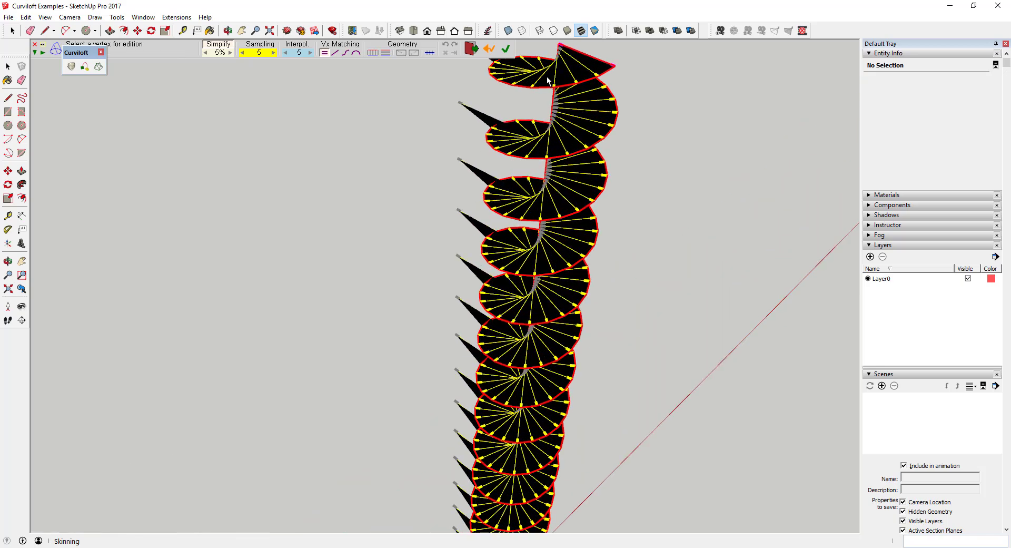
{"action": "key", "text": "space"}
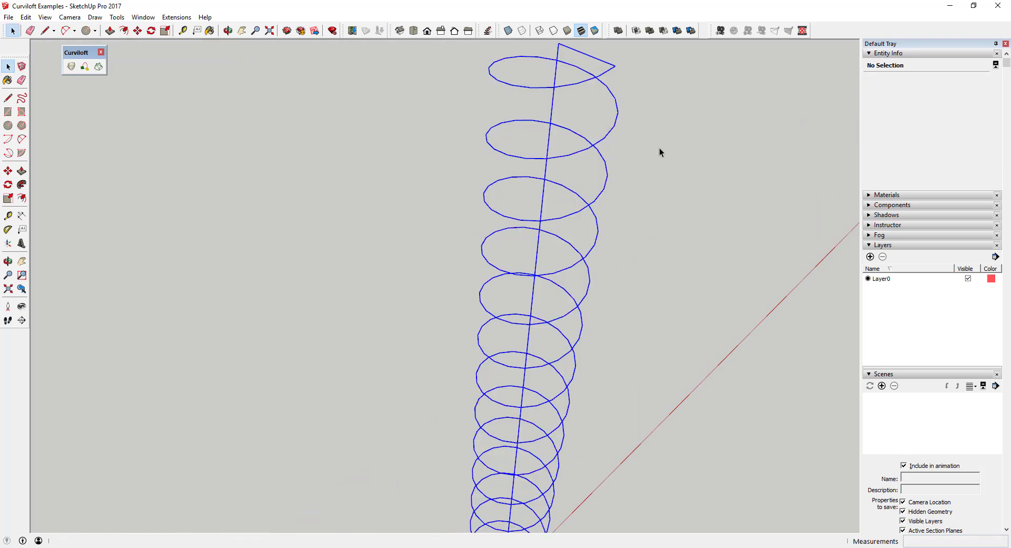
Check the number of segments in the helix curve
{"action": "left_click", "coordinate": [679, 215]}
{"action": "middle_click_drag", "start_coordinate": [680, 215], "coordinate": [611, 164]}
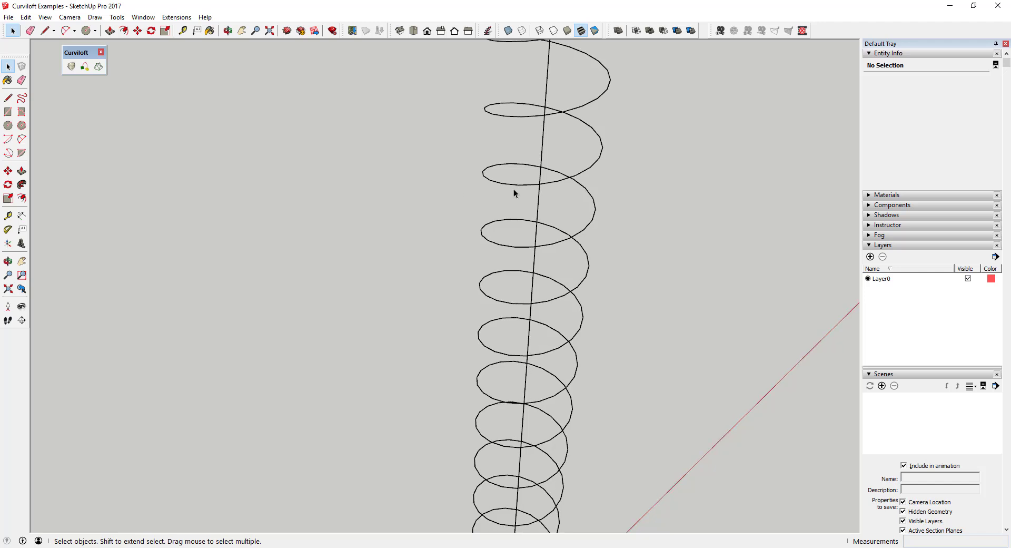
{"action": "left_click", "coordinate": [582, 176]}
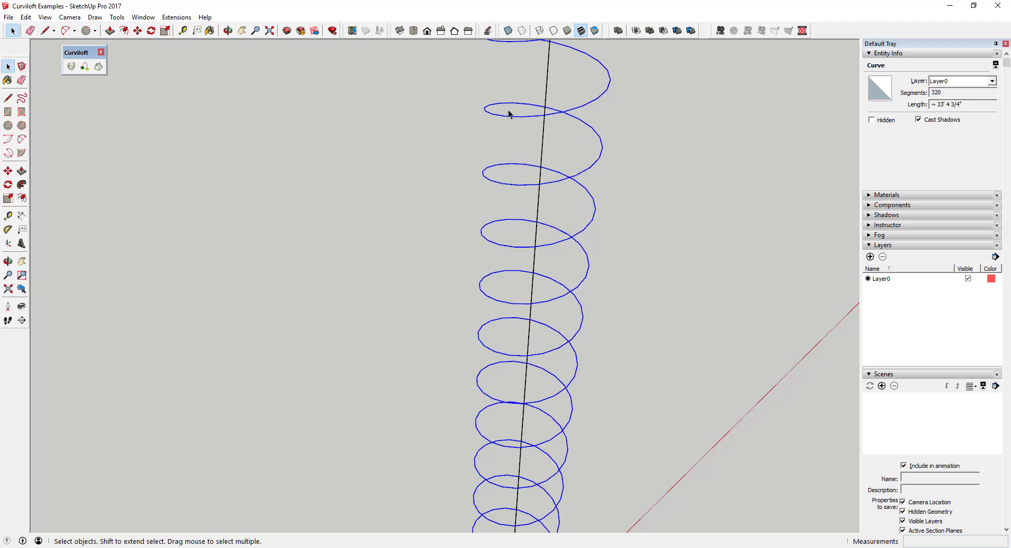
{"action": "right_click", "coordinate": [542, 137]}
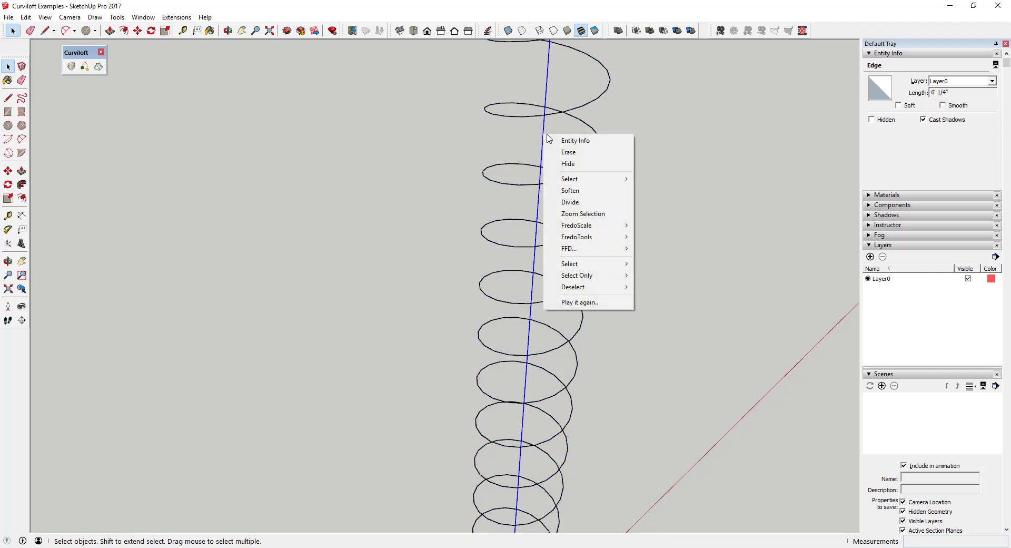
{"action": "left_click", "coordinate": [576, 205]}
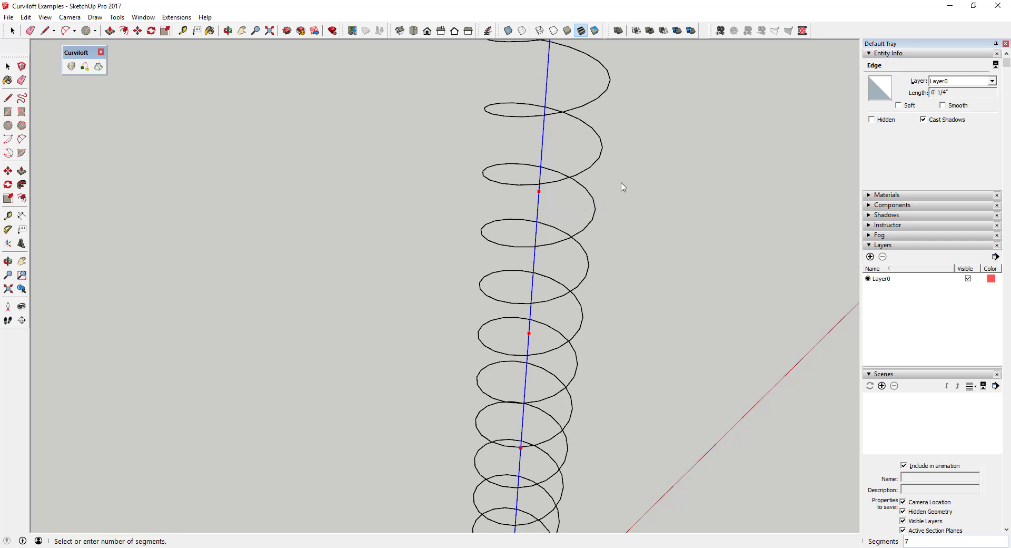
{"action": "scroll", "coordinate": [508, 170], "scroll_direction": "down", "scroll_amount": 4}
{"action": "scroll", "coordinate": [542, 111], "scroll_direction": "up", "scroll_amount": 2}
{"action": "scroll", "coordinate": [536, 112], "scroll_direction": "up", "scroll_amount": 2}
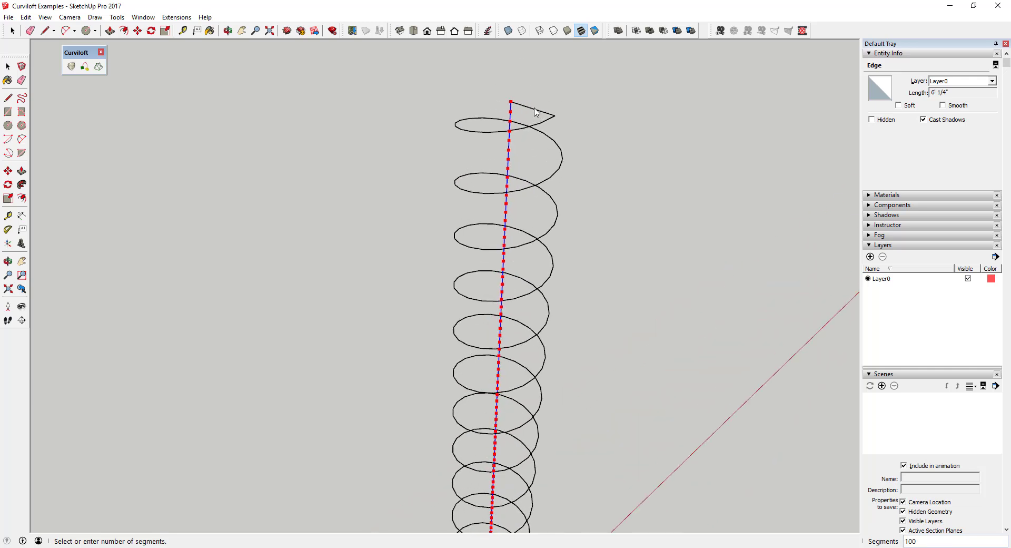
{"action": "scroll", "coordinate": [524, 150], "scroll_direction": "down", "scroll_amount": 2}
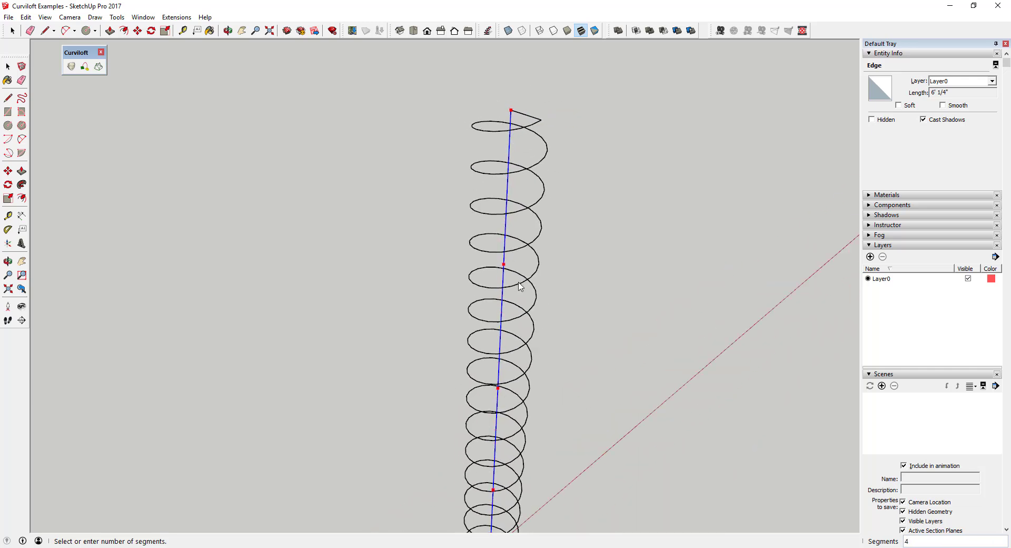
{"action": "scroll", "coordinate": [513, 221], "scroll_direction": "down", "scroll_amount": 1}
{"action": "scroll", "coordinate": [510, 157], "scroll_direction": "down", "scroll_amount": 1}
{"action": "key", "text": "Escape"}
Divide the vertical line inside the helix into 318 segments
{"action": "right_click", "coordinate": [510, 147]}
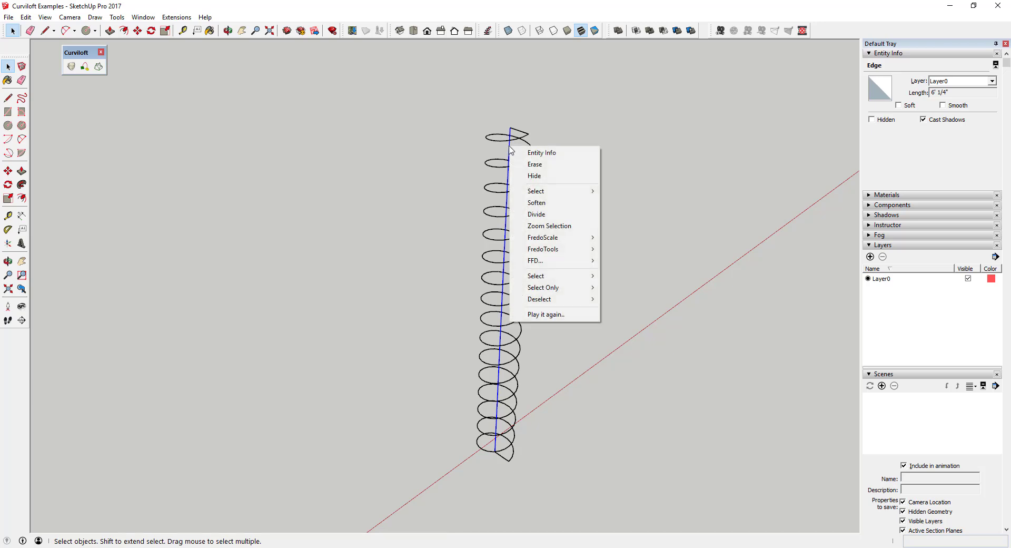
{"action": "left_click", "coordinate": [544, 215]}
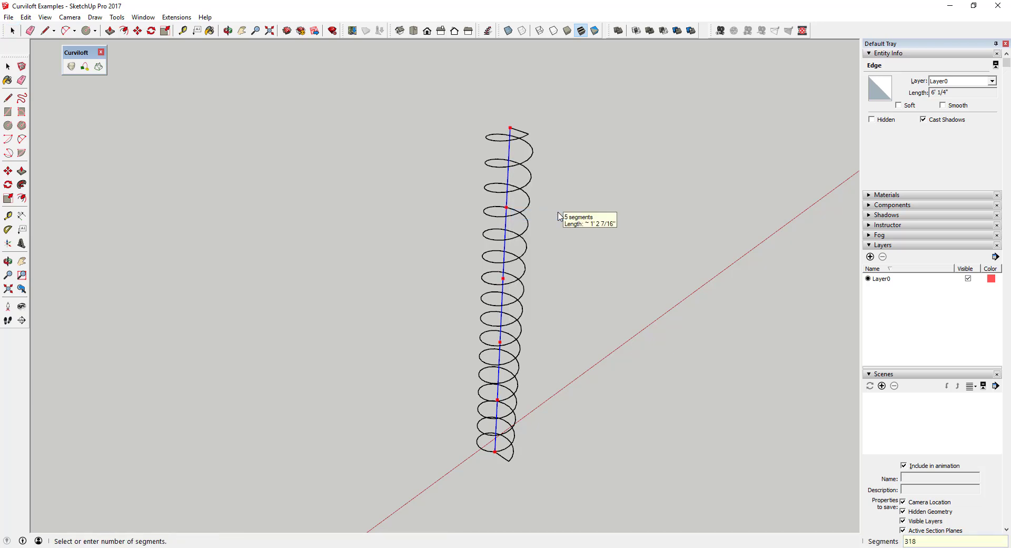
{"action": "key", "text": "Return"}
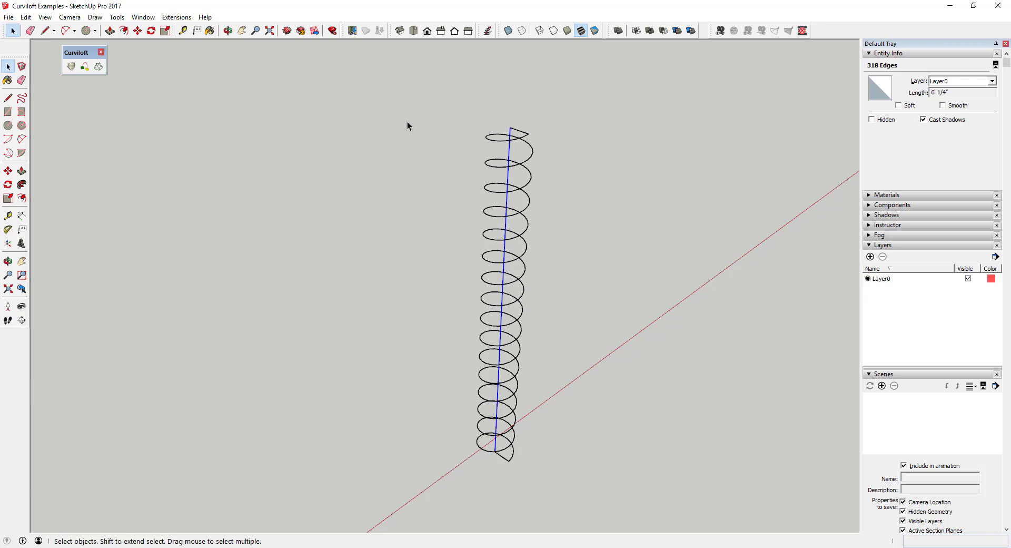
Skin the helix, divided vertical line and two connecting lines with Curviloft's Skinning, check the vertex matching preview and generate the spiral surface
{"action": "left_click_drag", "start_coordinate": [420, 97], "coordinate": [577, 494]}
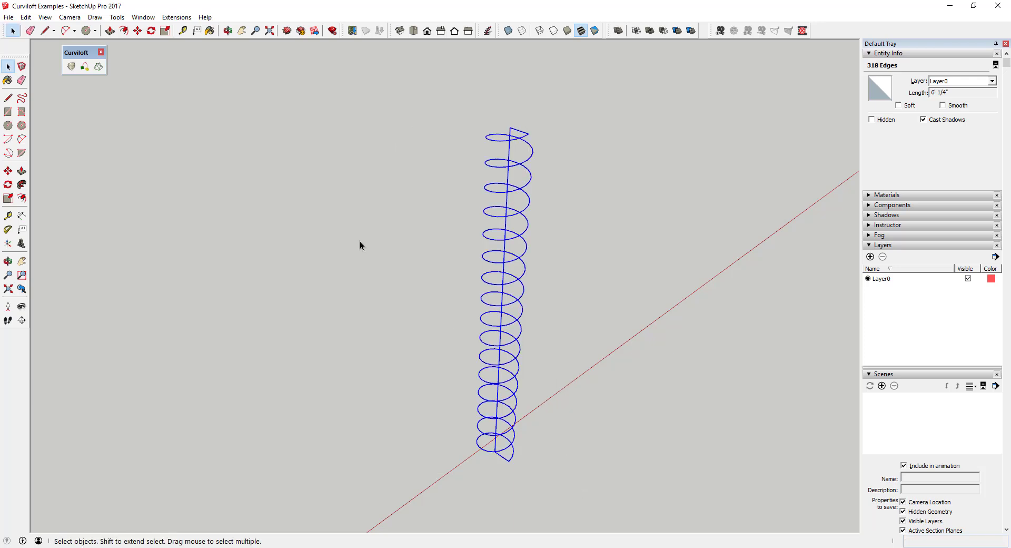
{"action": "left_click", "coordinate": [88, 66]}
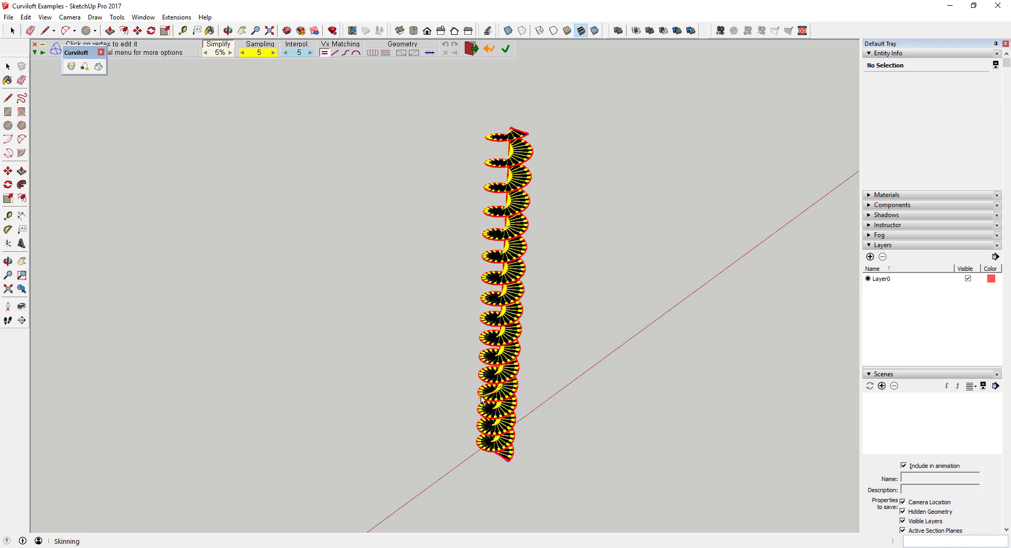
{"action": "scroll", "coordinate": [514, 133], "scroll_direction": "up", "scroll_amount": 3}
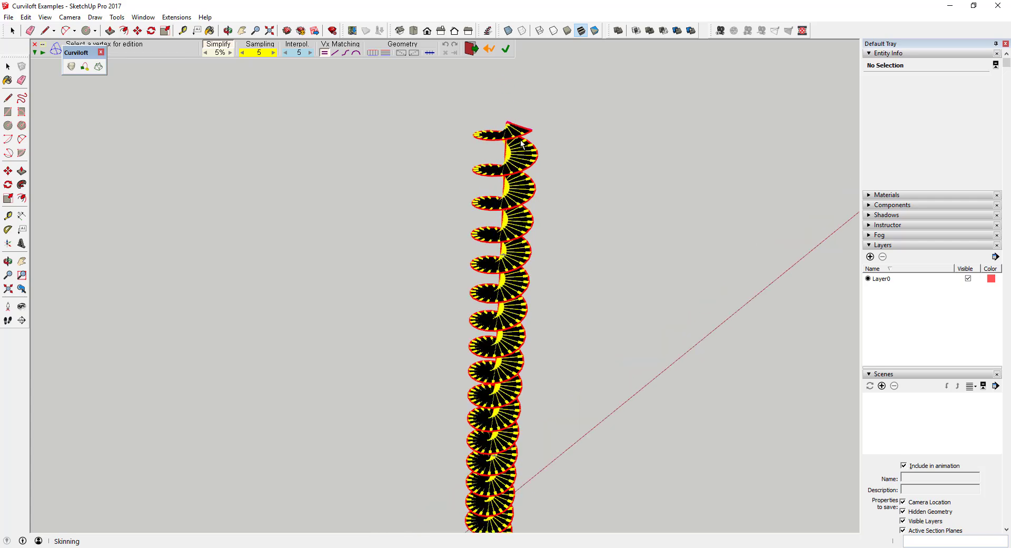
{"action": "scroll", "coordinate": [511, 241], "scroll_direction": "up", "scroll_amount": 5}
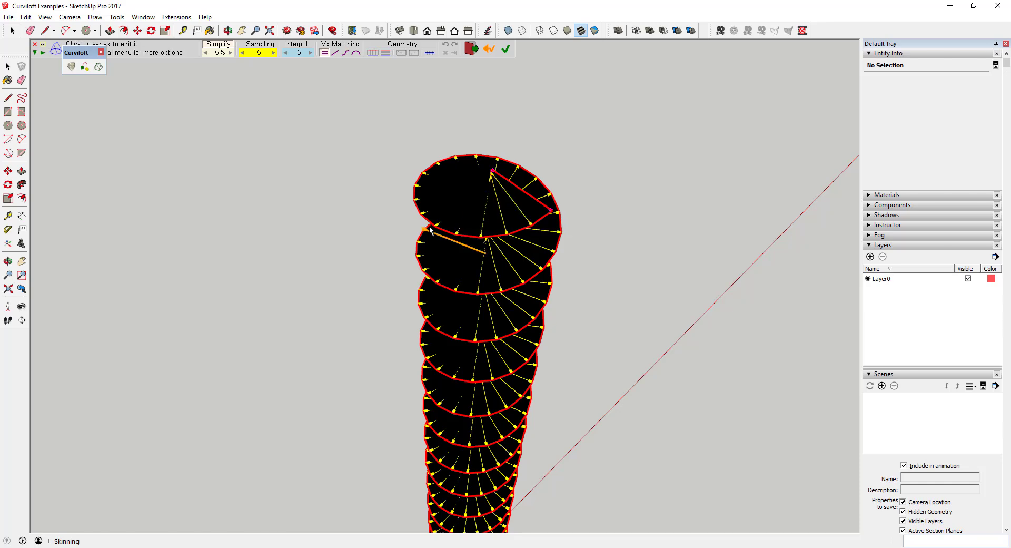
{"action": "middle_click_drag", "start_coordinate": [503, 225], "coordinate": [605, 131]}
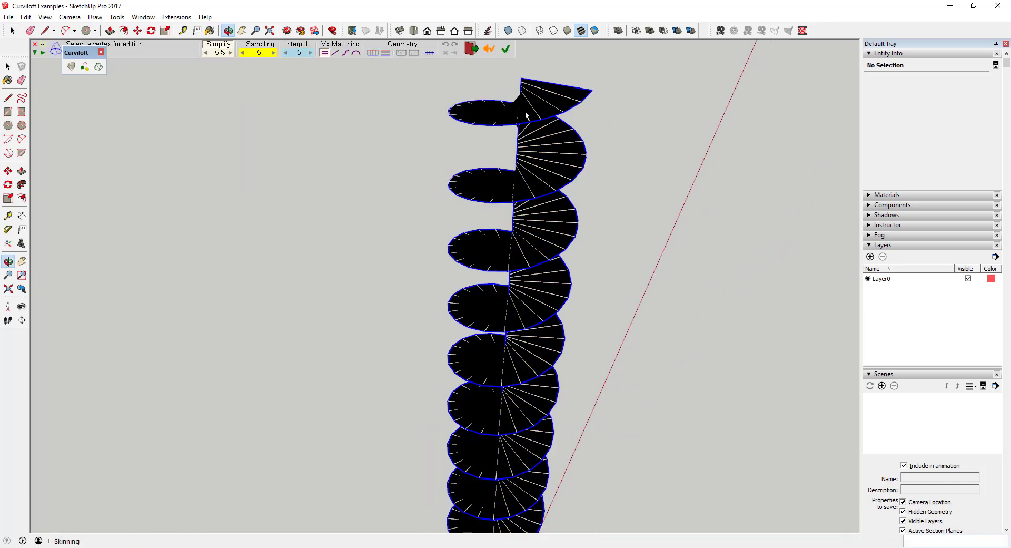
{"action": "middle_click_drag", "start_coordinate": [525, 108], "coordinate": [657, 109]}
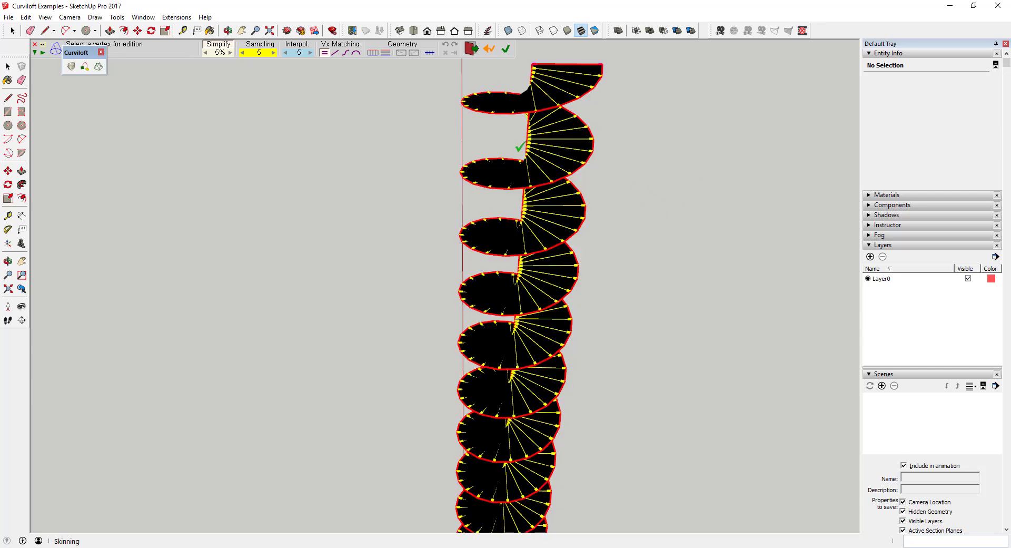
{"action": "scroll", "coordinate": [529, 142], "scroll_direction": "down", "scroll_amount": 5}
{"action": "scroll", "coordinate": [532, 184], "scroll_direction": "up", "scroll_amount": 3}
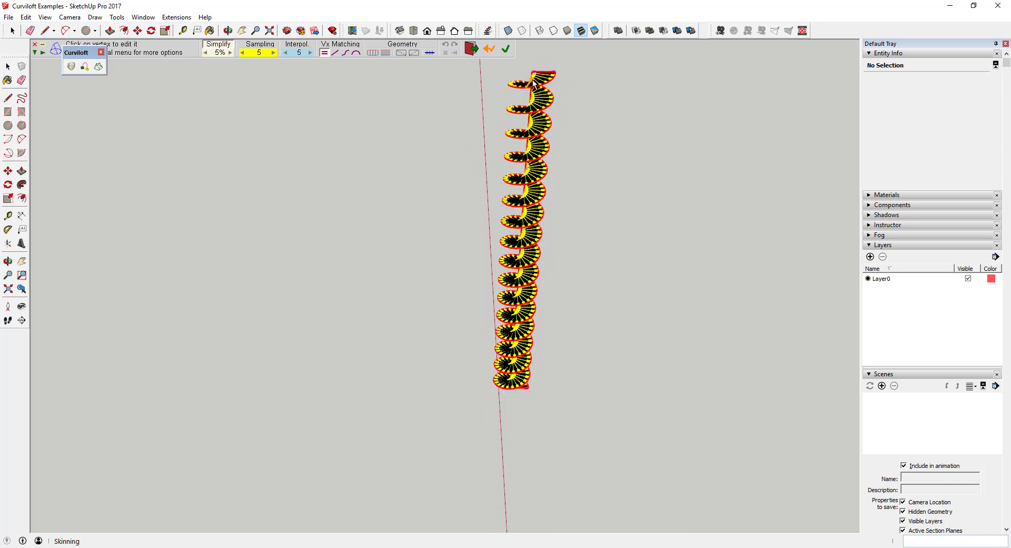
{"action": "key", "text": "o"}
{"action": "scroll", "coordinate": [526, 383], "scroll_direction": "up", "scroll_amount": 3}
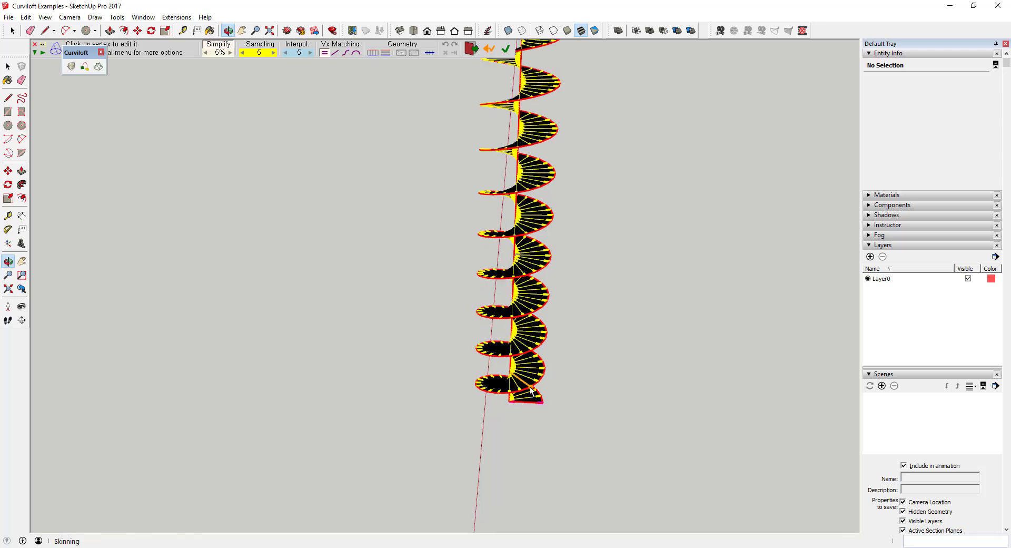
{"action": "left_click", "coordinate": [591, 414]}
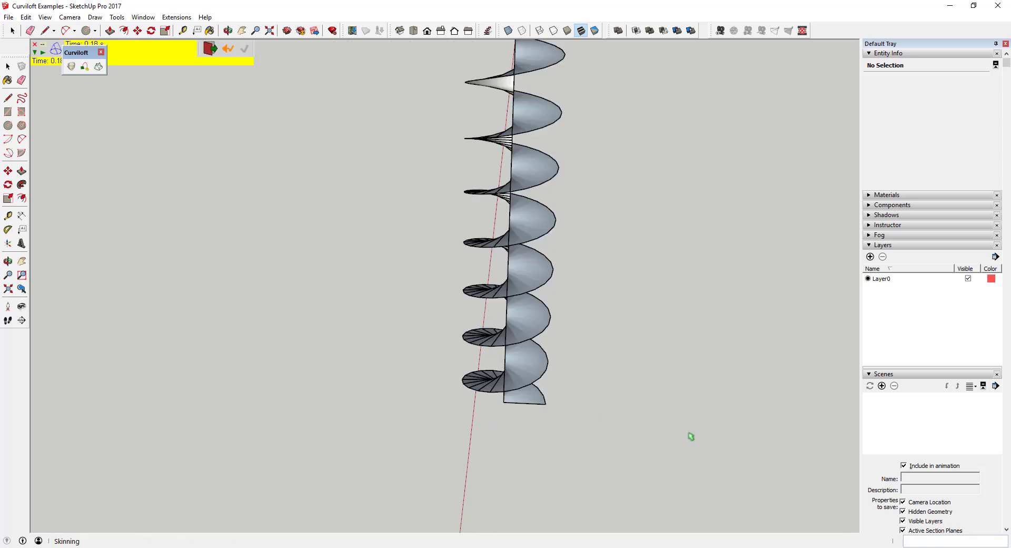
Examine the finished spiral surface together with the octagonal skin, and leave the Skinning tool
{"action": "scroll", "coordinate": [466, 288], "scroll_direction": "down", "scroll_amount": 2}
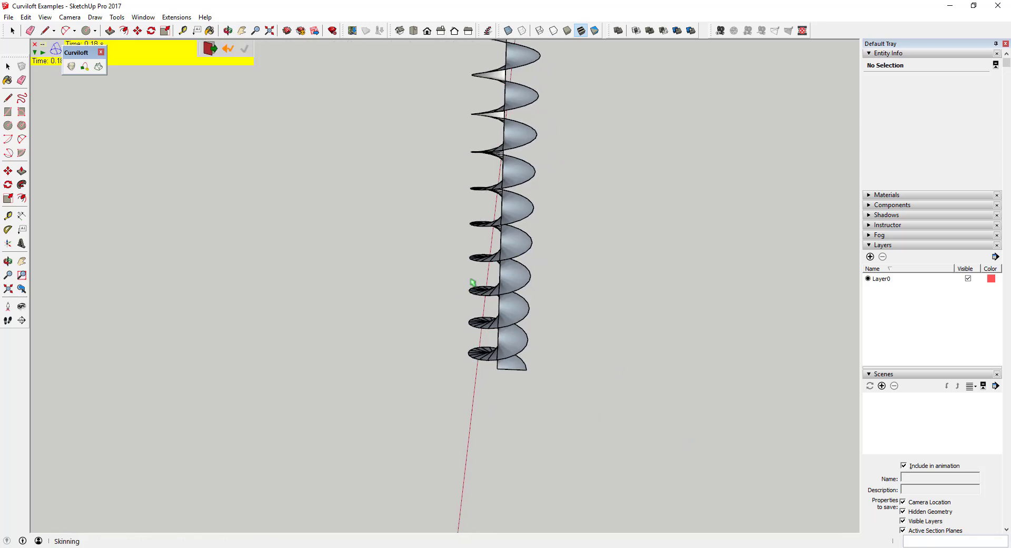
{"action": "scroll", "coordinate": [499, 230], "scroll_direction": "down", "scroll_amount": 1}
{"action": "scroll", "coordinate": [500, 221], "scroll_direction": "down", "scroll_amount": 3}
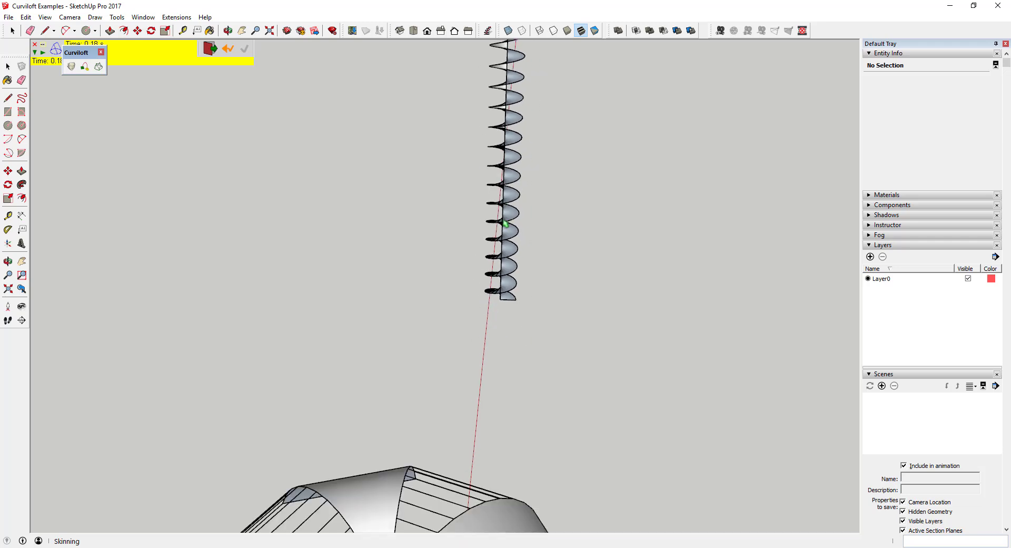
{"action": "scroll", "coordinate": [509, 217], "scroll_direction": "up", "scroll_amount": 3}
{"action": "middle_click_drag", "start_coordinate": [515, 218], "coordinate": [398, 244]}
{"action": "scroll", "coordinate": [455, 223], "scroll_direction": "down", "scroll_amount": 4}
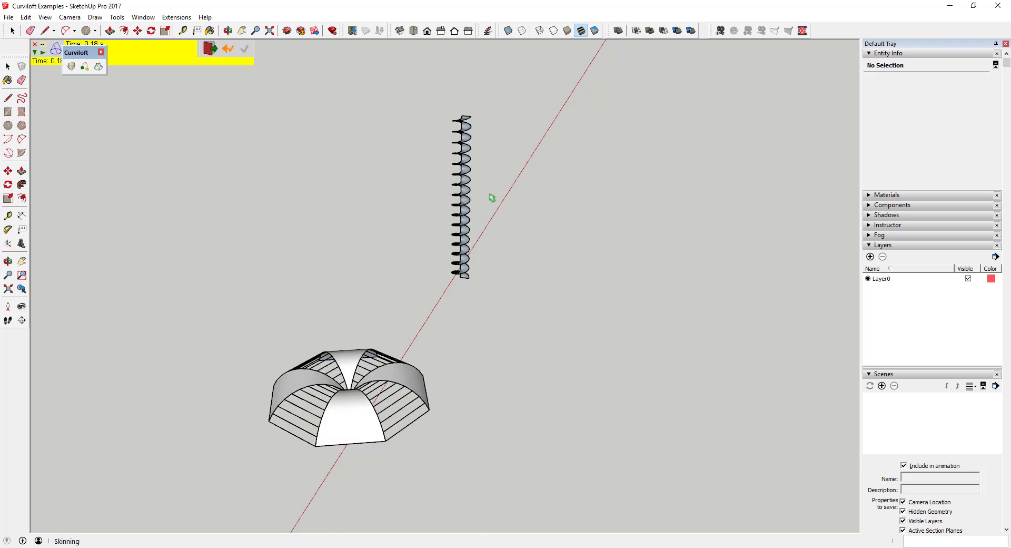
{"action": "scroll", "coordinate": [492, 196], "scroll_direction": "up", "scroll_amount": 1}
{"action": "scroll", "coordinate": [467, 214], "scroll_direction": "down", "scroll_amount": 1}
{"action": "scroll", "coordinate": [406, 412], "scroll_direction": "down", "scroll_amount": 1}
{"action": "scroll", "coordinate": [365, 377], "scroll_direction": "up", "scroll_amount": 3}
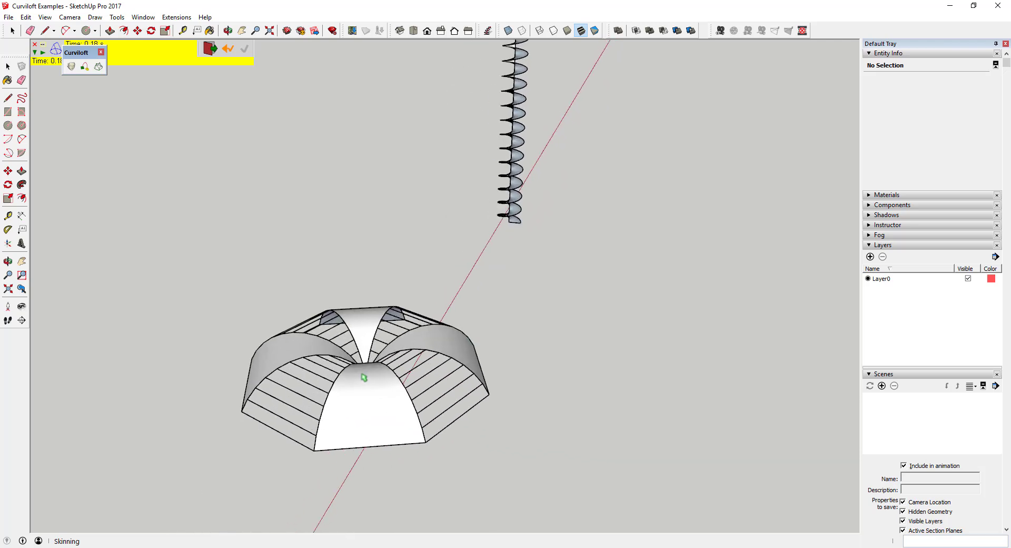
{"action": "key", "text": "space"}
Select the octagonal skin group and inspect the upper turns of the spiral surface
{"action": "scroll", "coordinate": [362, 404], "scroll_direction": "up", "scroll_amount": 2}
{"action": "left_click", "coordinate": [365, 403]}
{"action": "scroll", "coordinate": [405, 395], "scroll_direction": "down", "scroll_amount": 5}
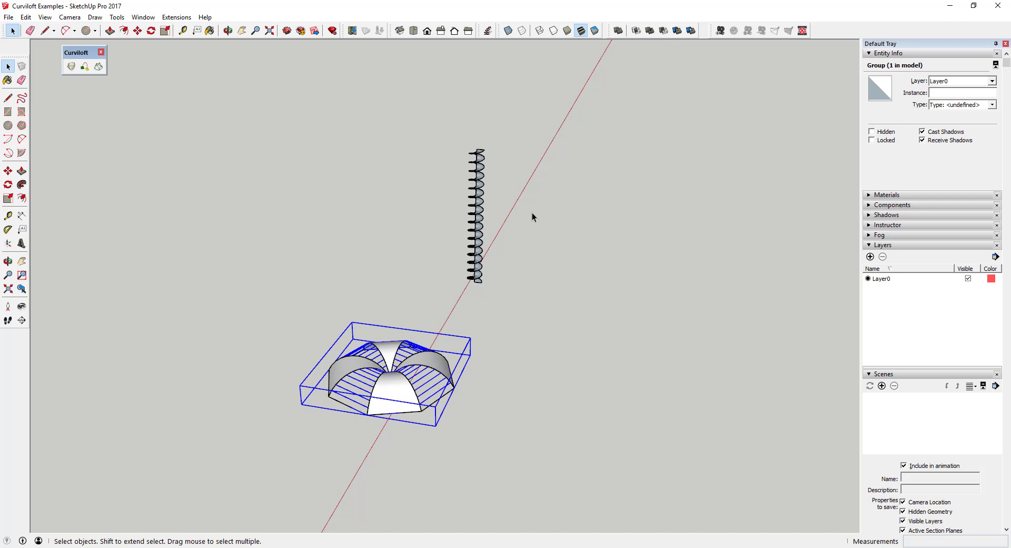
{"action": "scroll", "coordinate": [478, 166], "scroll_direction": "up", "scroll_amount": 6}
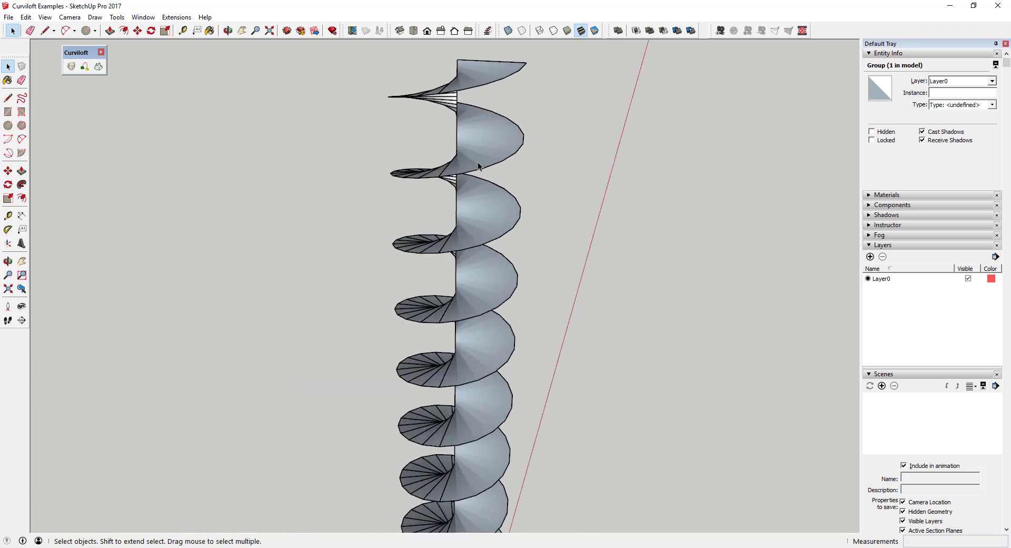
{"action": "middle_click_drag", "start_coordinate": [472, 161], "coordinate": [501, 193]}
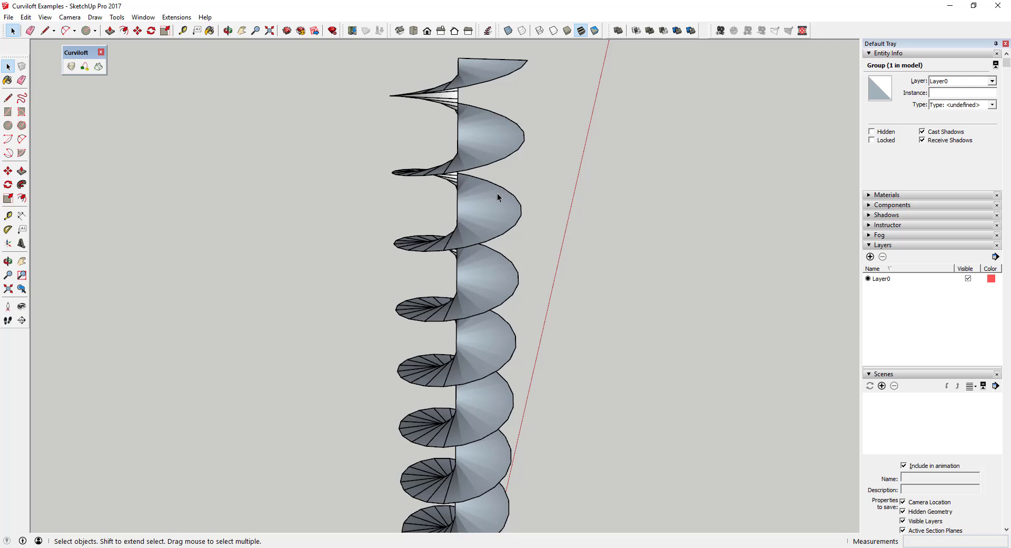
{"action": "scroll", "coordinate": [475, 218], "scroll_direction": "down", "scroll_amount": 8}
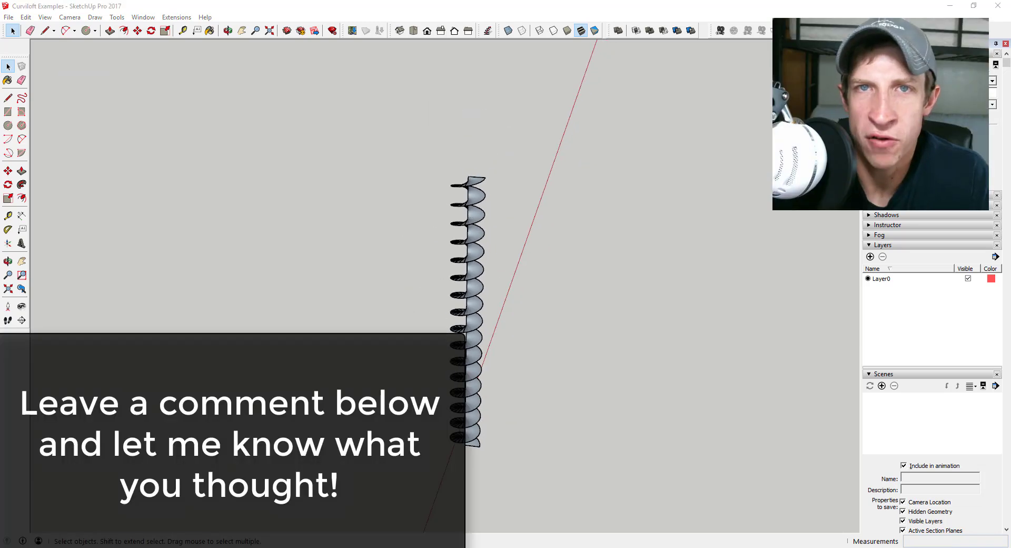